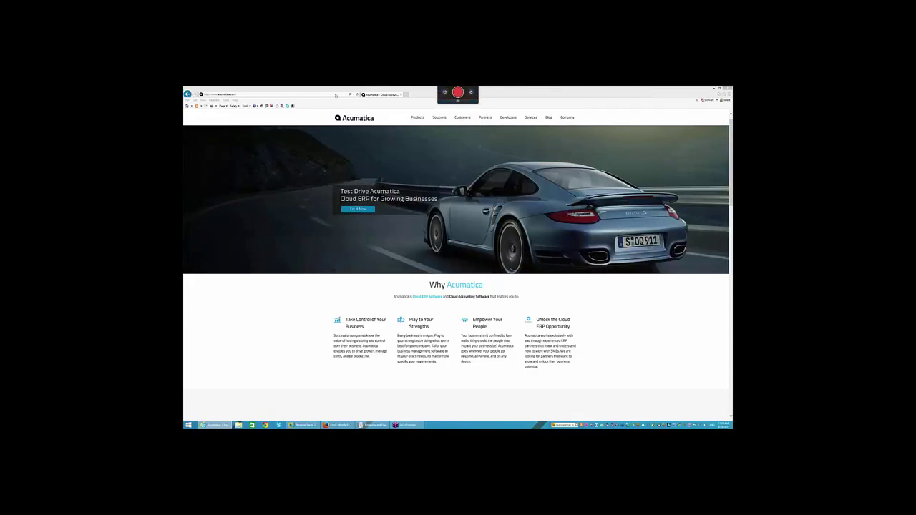
Go to partners.acumatica.com and sign in with the partner username and password
{"action": "left_click", "coordinate": [291, 93]}
{"action": "type", "text": "partner"}
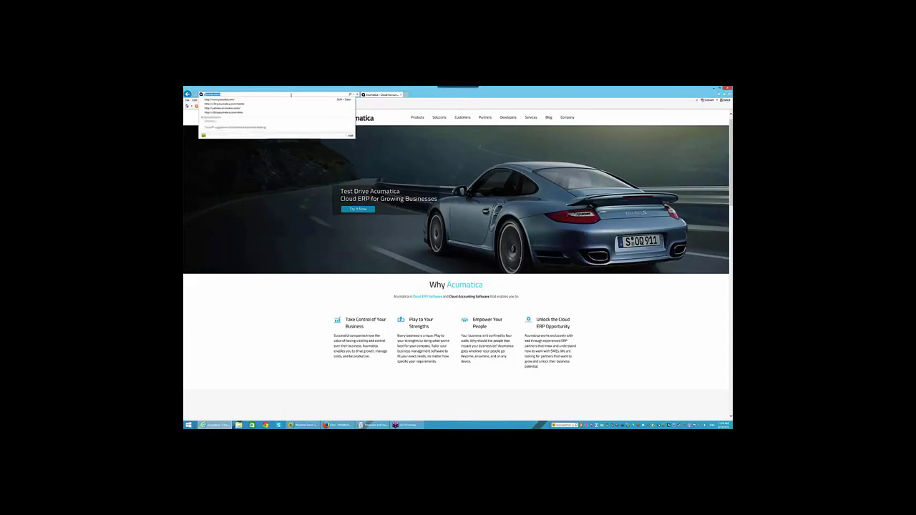
{"action": "type", "text": "s.acum"}
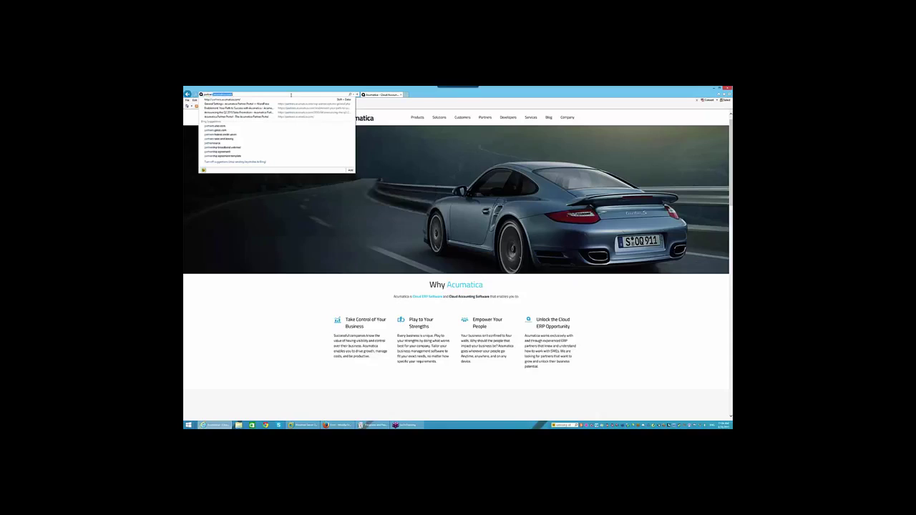
{"action": "type", "text": "atica.com"}
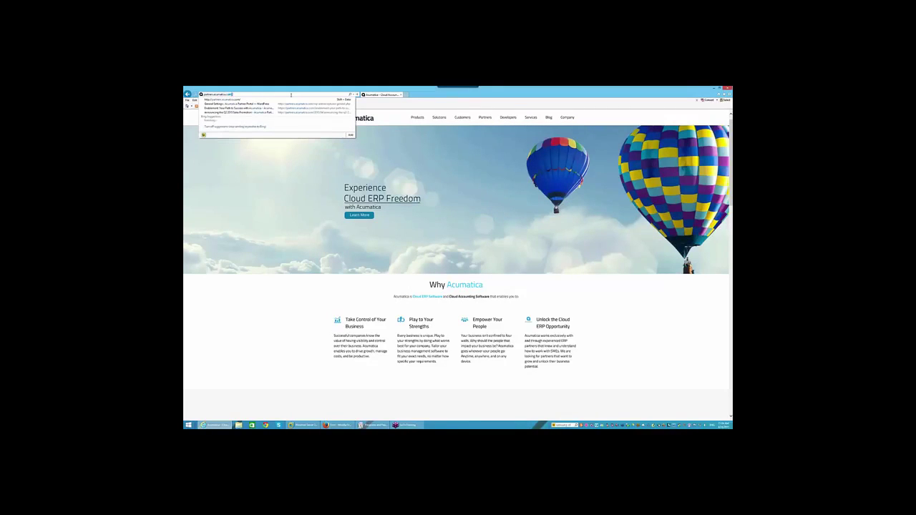
{"action": "key", "text": "Return"}
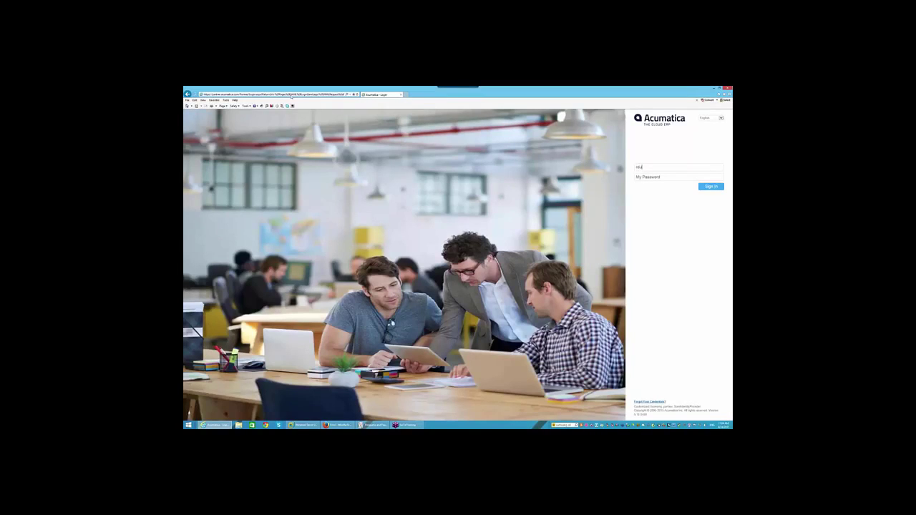
{"action": "key", "text": "Tab"}
{"action": "type", "text": "•••••••••••"}
{"action": "key", "text": "Return"}
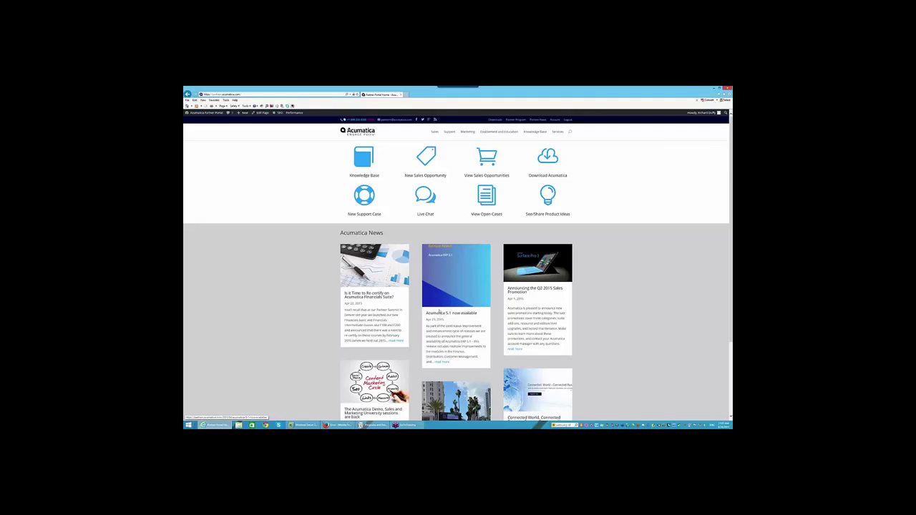
{"action": "left_click", "coordinate": [442, 363]}
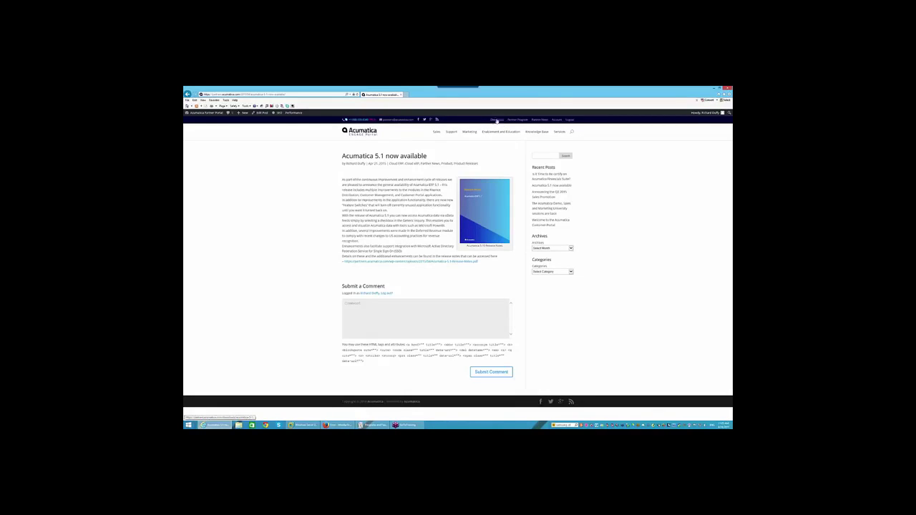
{"action": "left_click", "coordinate": [365, 135]}
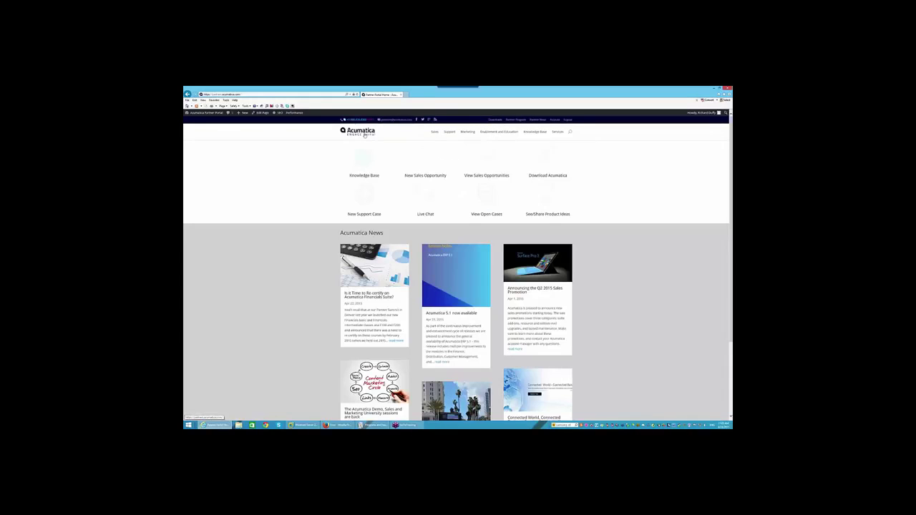
Open the Download Acumatica page listing the 5.1 ERP, Framework and Report Designer installers
{"action": "left_click", "coordinate": [364, 175]}
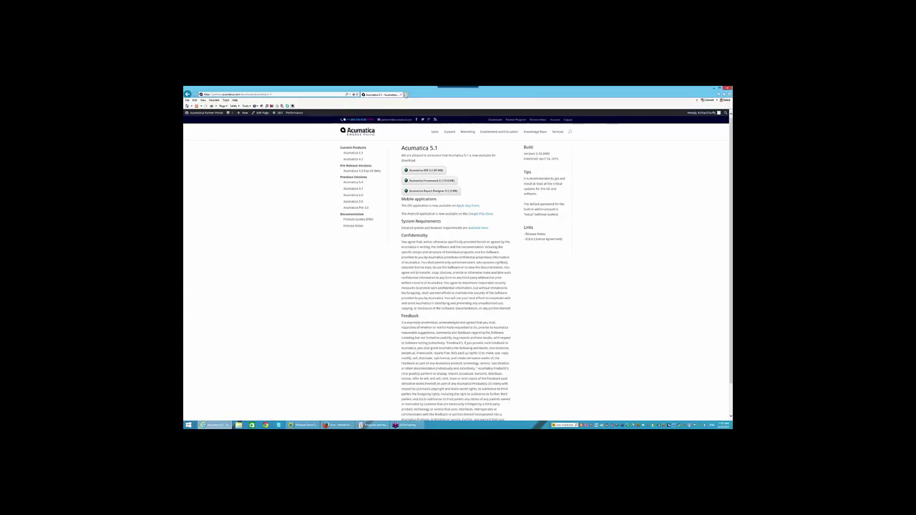
{"action": "left_click", "coordinate": [406, 95]}
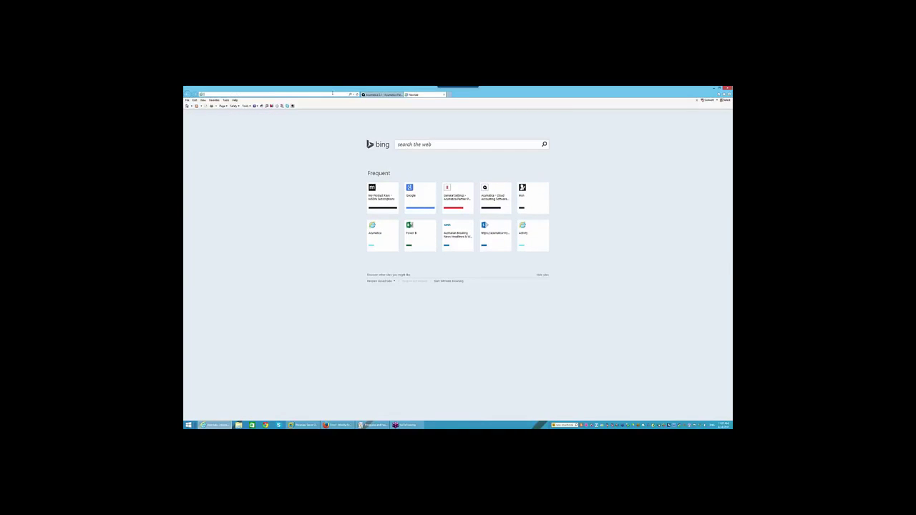
{"action": "type", "text": "www.tr"}
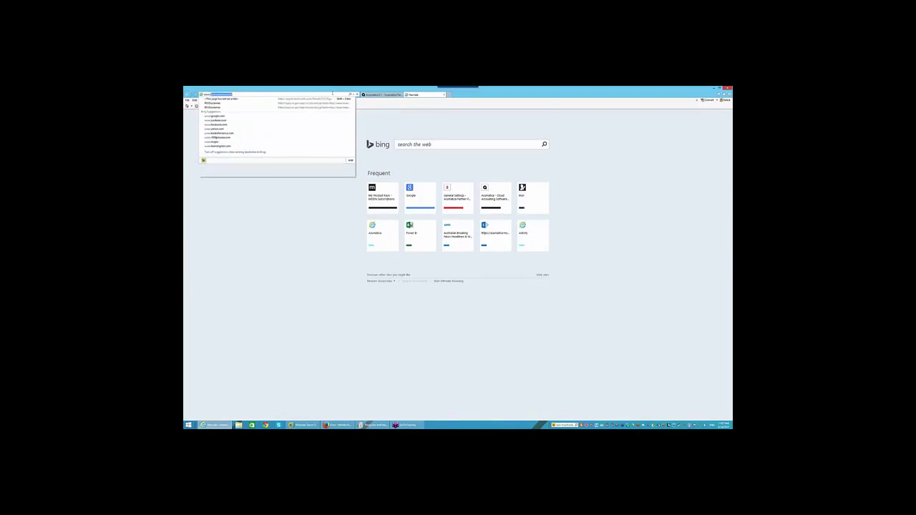
{"action": "type", "text": "yacumatica.com"}
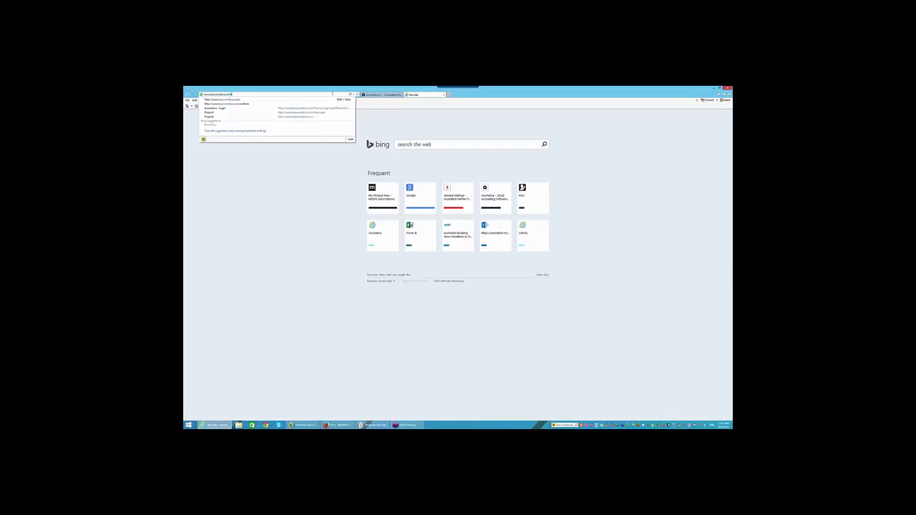
{"action": "key", "text": "Return"}
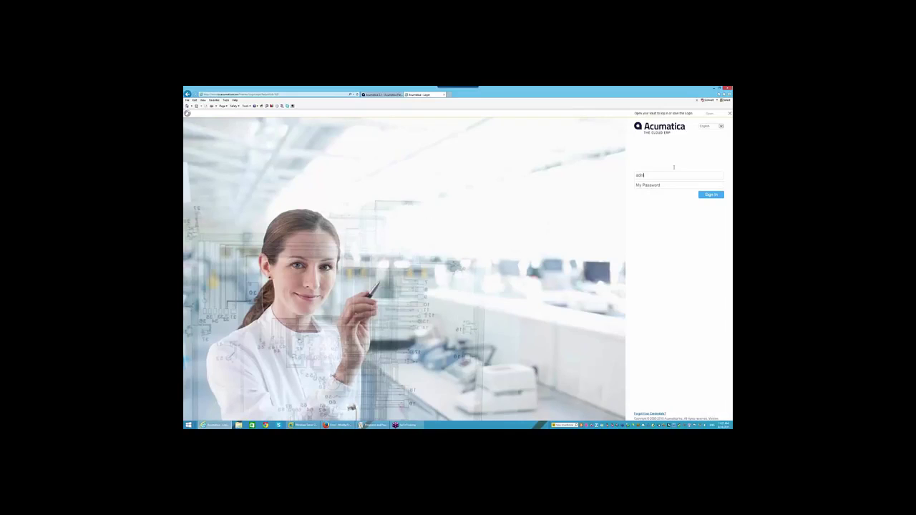
Sign in to the Acumatica ERP demo and switch to the SYSTEM module's Management list
{"action": "key", "text": "Tab"}
{"action": "left_click", "coordinate": [704, 194]}
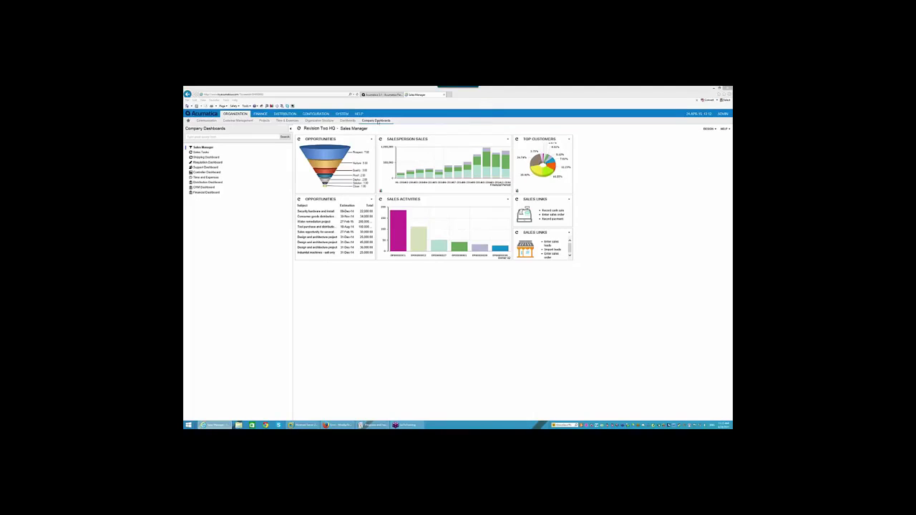
{"action": "left_click", "coordinate": [341, 114]}
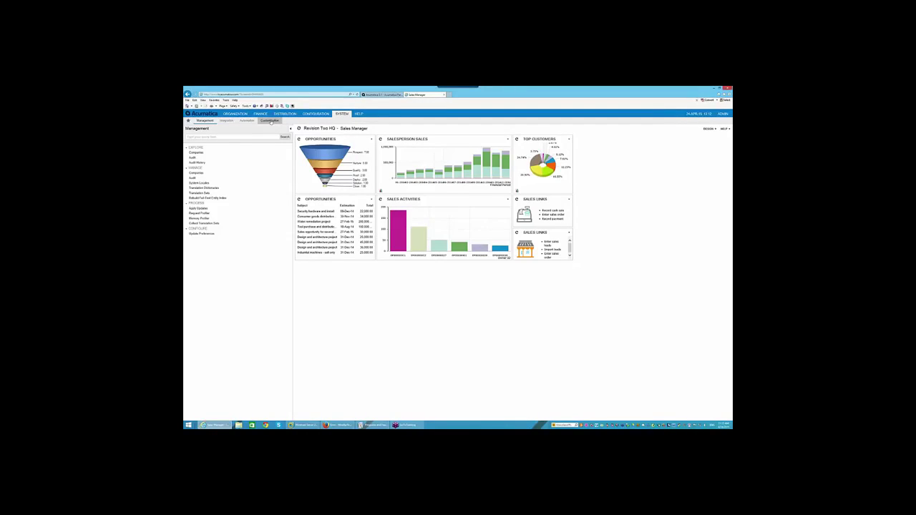
Load the Sales Orders and Quotes inquiry into the Customization > Generic Inquiry editor
{"action": "left_click", "coordinate": [271, 120]}
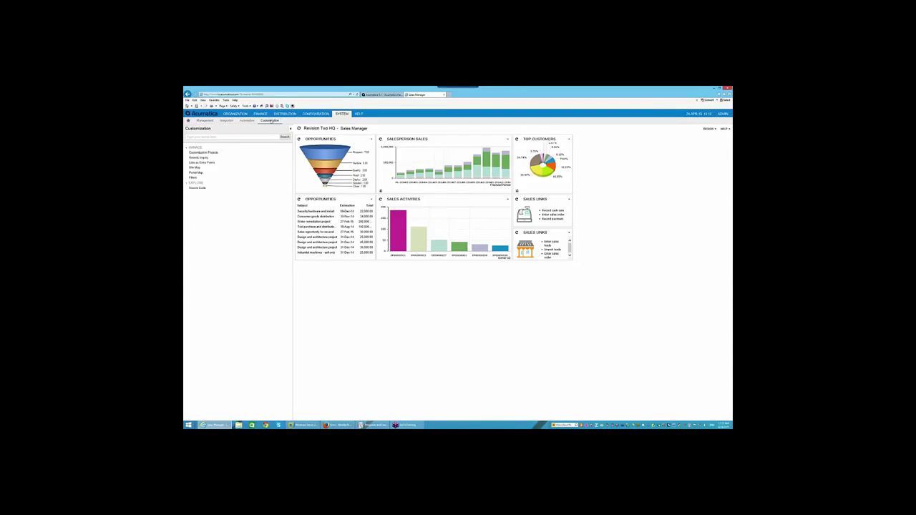
{"action": "left_click", "coordinate": [199, 157]}
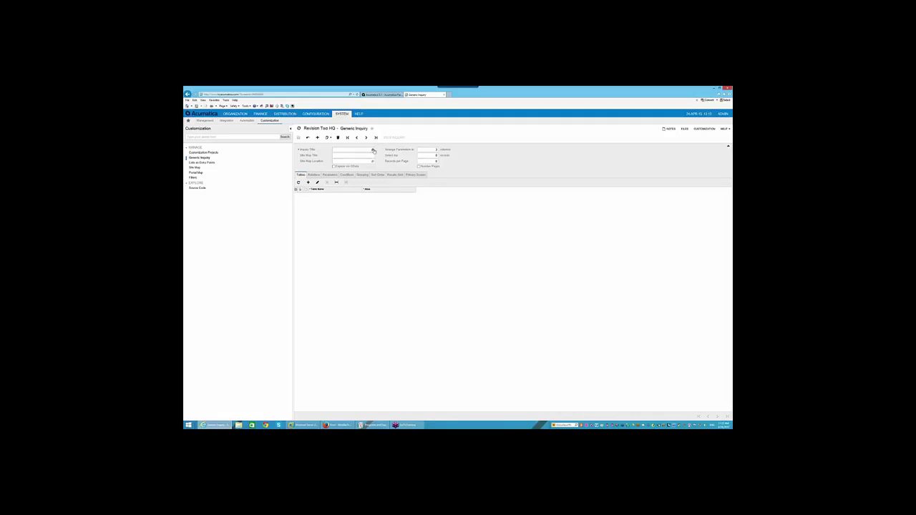
{"action": "left_click", "coordinate": [372, 149]}
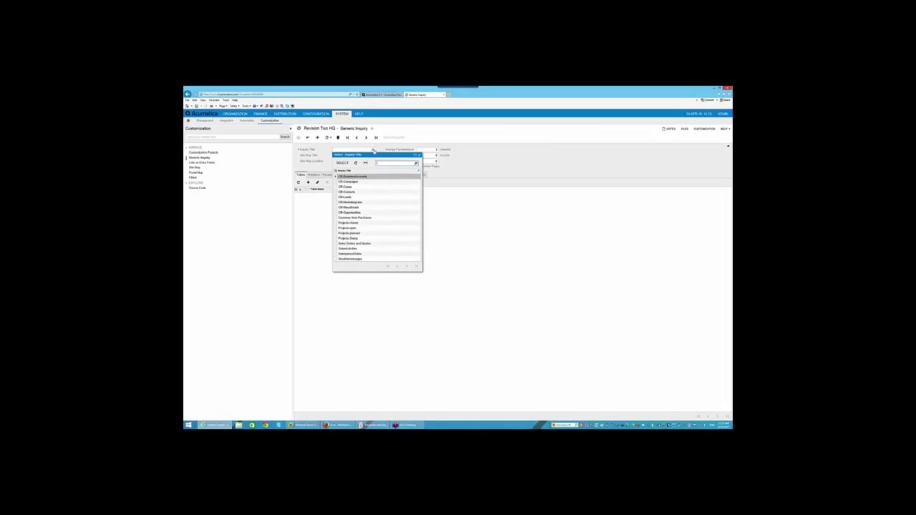
{"action": "left_click", "coordinate": [359, 244]}
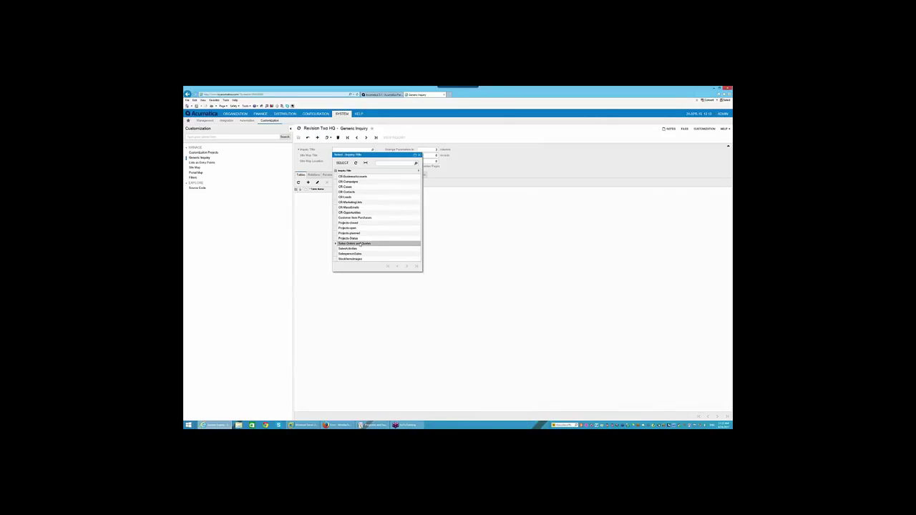
{"action": "double_click", "coordinate": [359, 244]}
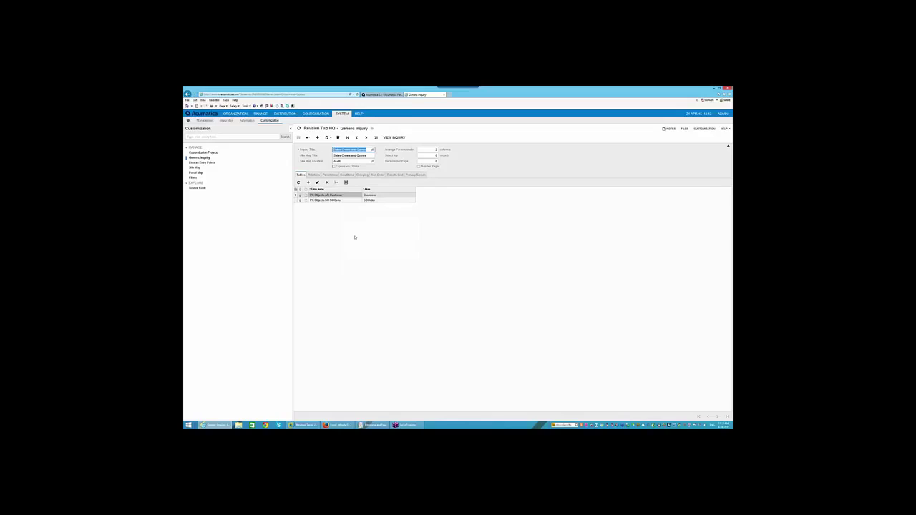
{"action": "left_click", "coordinate": [401, 141]}
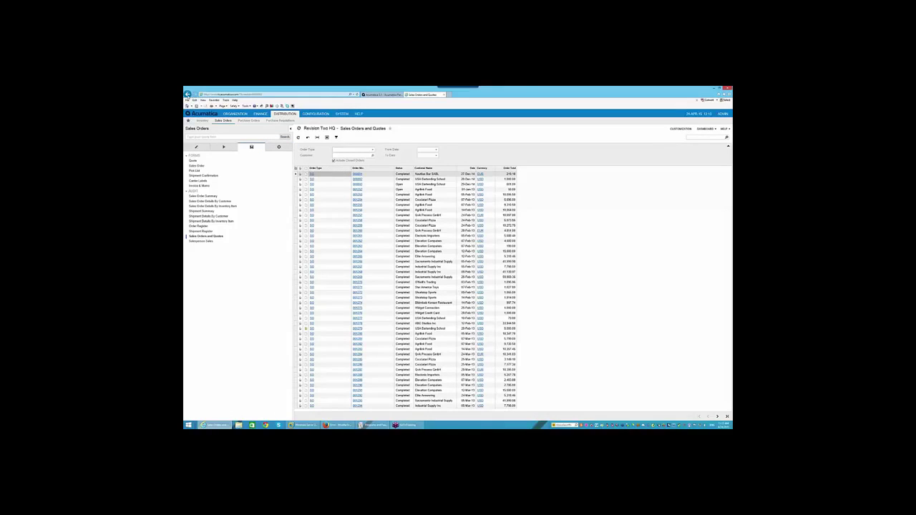
{"action": "left_click", "coordinate": [187, 95]}
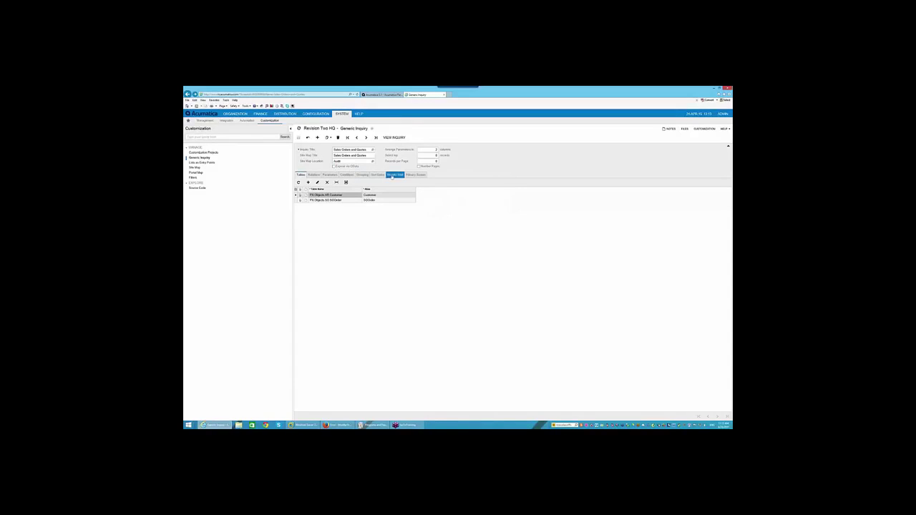
Review the Results Grid fields, expose the inquiry via OData, and save it
{"action": "left_click", "coordinate": [395, 176]}
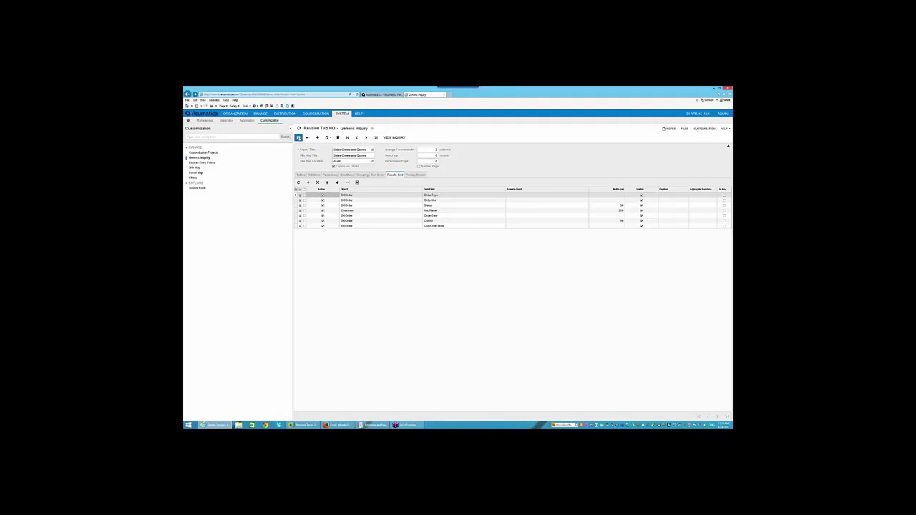
{"action": "left_click", "coordinate": [299, 137]}
Launch Excel from the Start screen and create a blank workbook
{"action": "left_click", "coordinate": [189, 426]}
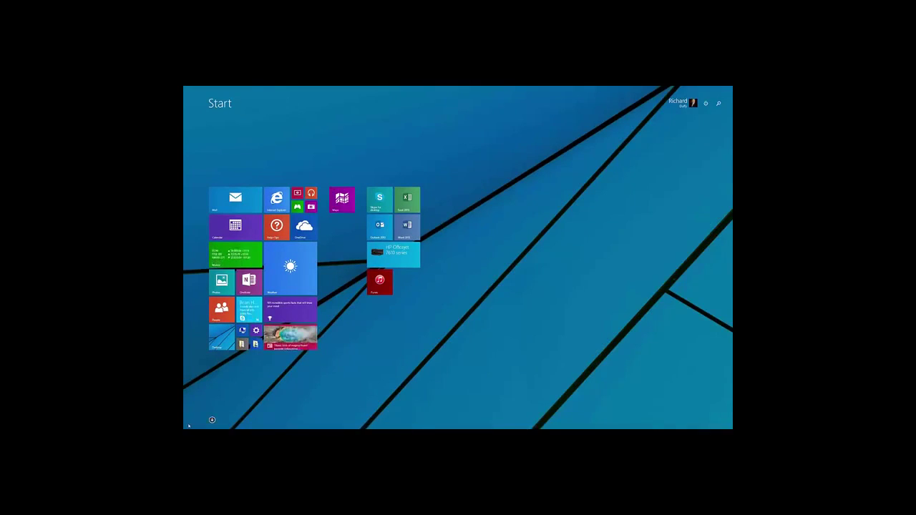
{"action": "type", "text": "excel"}
{"action": "key", "text": "Return"}
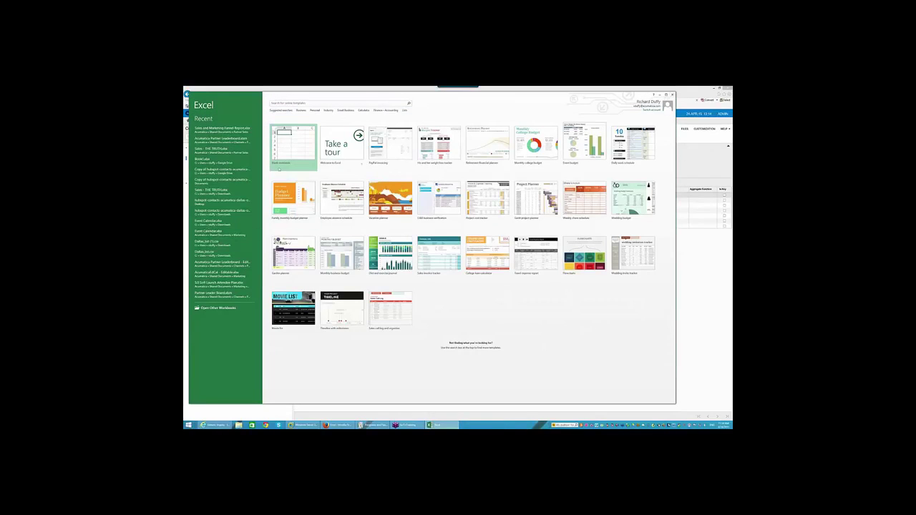
{"action": "left_click", "coordinate": [291, 141]}
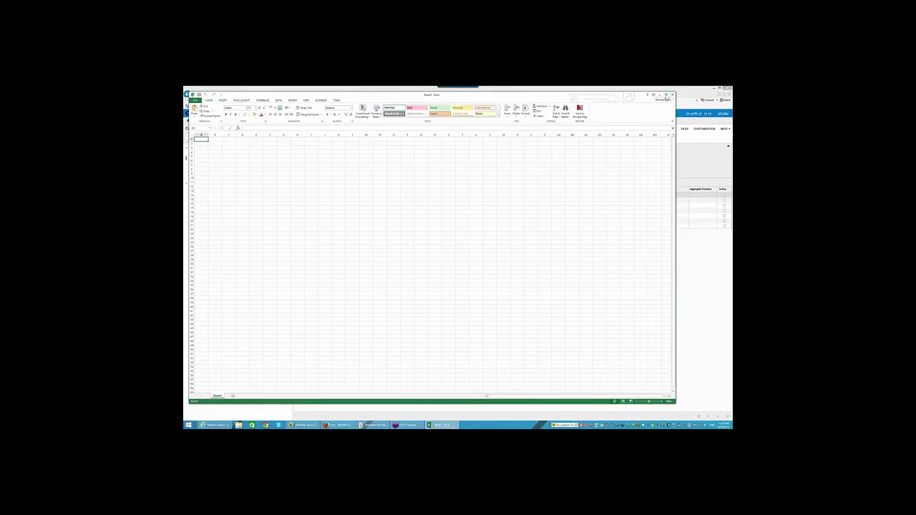
Maximize the workbook and show the DATA tab's From Other Sources list
{"action": "left_click", "coordinate": [667, 96]}
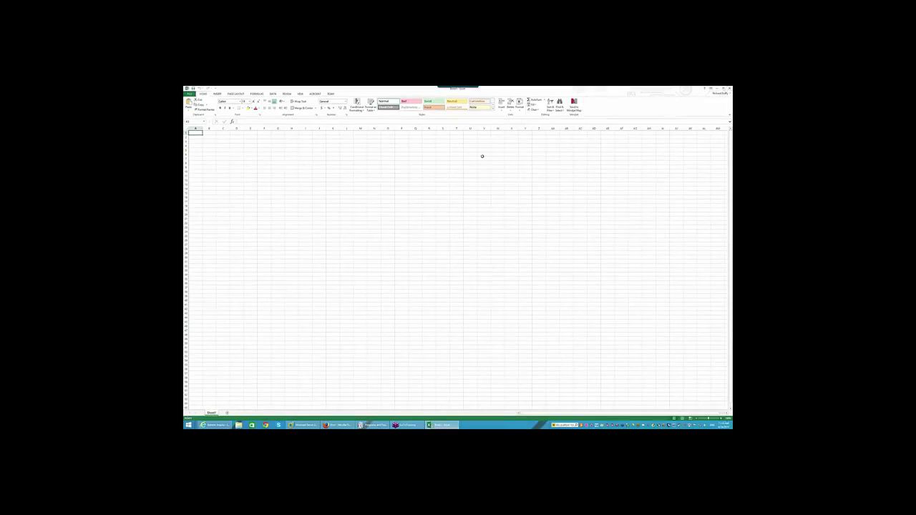
{"action": "scroll", "coordinate": [298, 107], "scroll_direction": "down", "scroll_amount": 1}
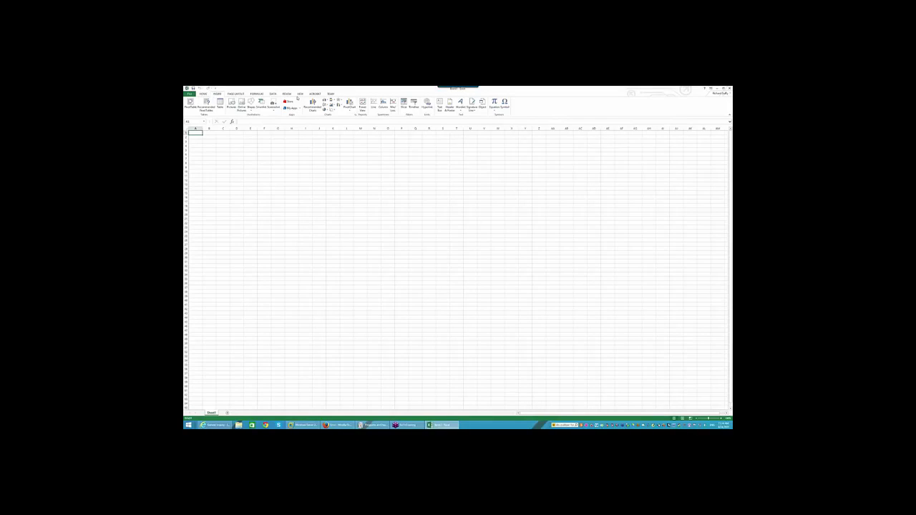
{"action": "left_click", "coordinate": [272, 94]}
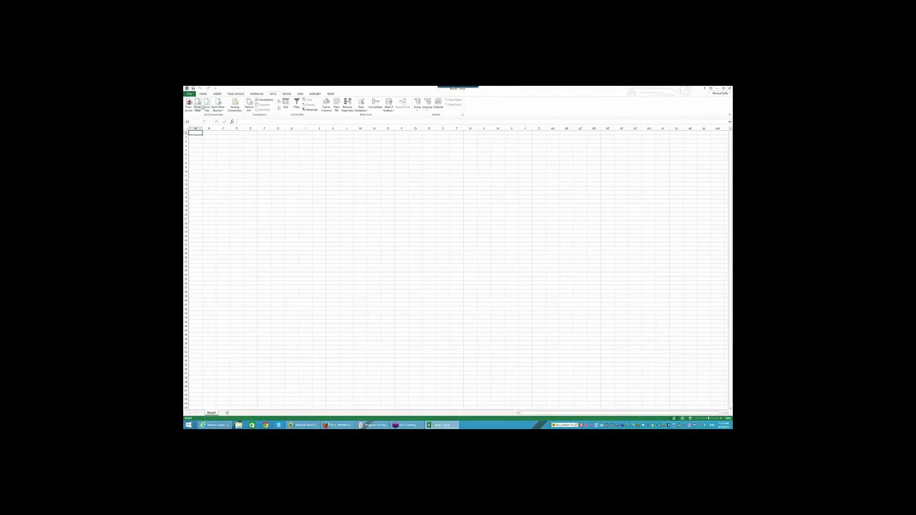
{"action": "left_click", "coordinate": [218, 107]}
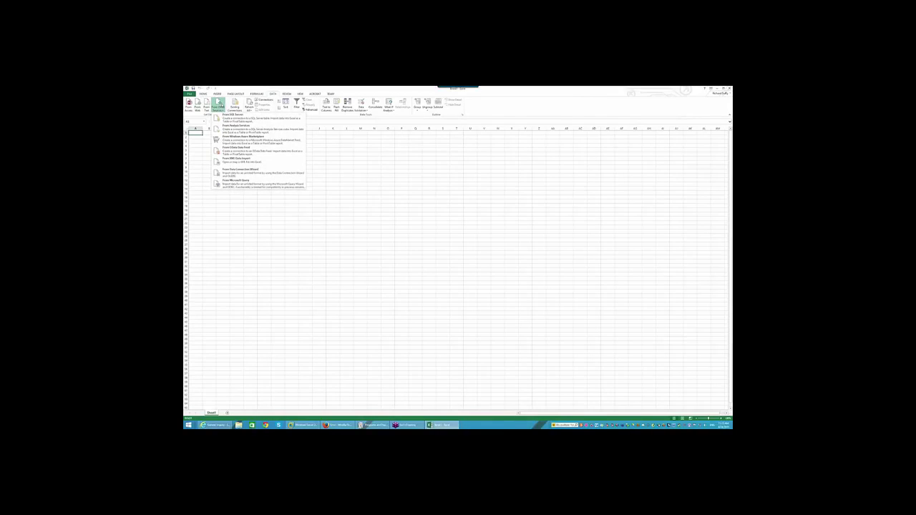
Connect to the Acumatica OData feed URL using a specific user name and password
{"action": "left_click", "coordinate": [233, 152]}
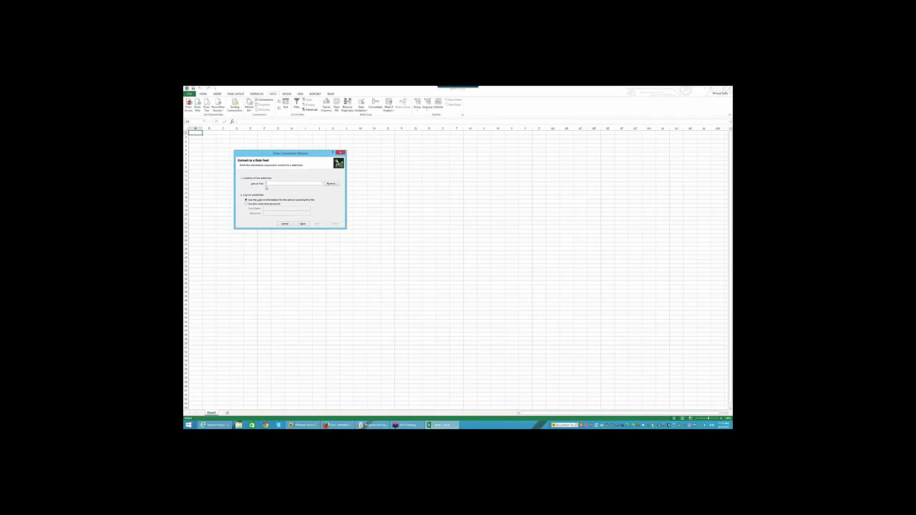
{"action": "type", "text": "http://www.hyperxtreme.com/oData"}
{"action": "left_click", "coordinate": [250, 204]}
{"action": "left_click", "coordinate": [270, 208]}
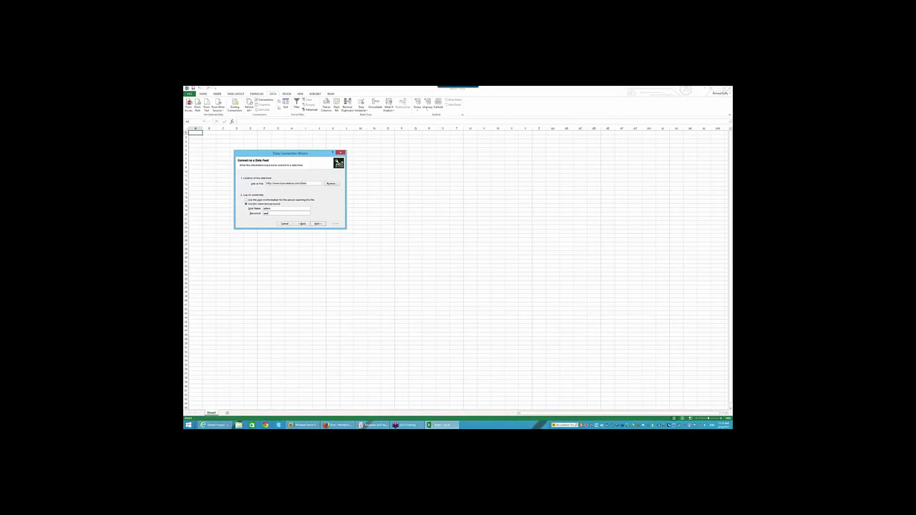
{"action": "left_click", "coordinate": [317, 225]}
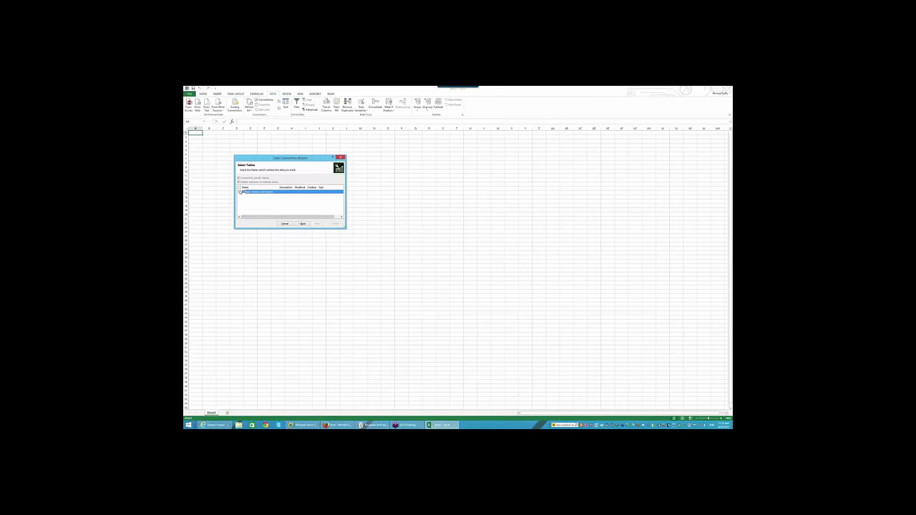
Select the Sales Orders and Quotes table and save the password in the connection file despite the warning
{"action": "left_click", "coordinate": [241, 192]}
{"action": "left_click", "coordinate": [313, 223]}
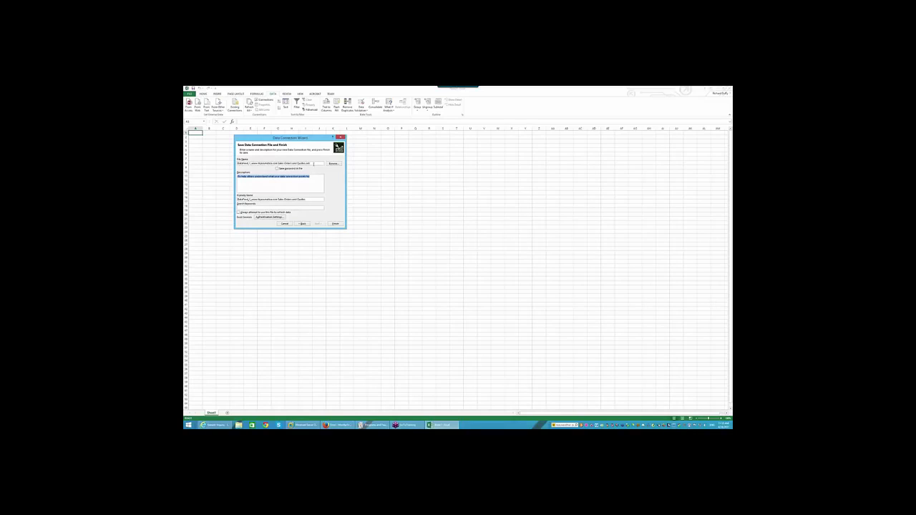
{"action": "left_click", "coordinate": [277, 168]}
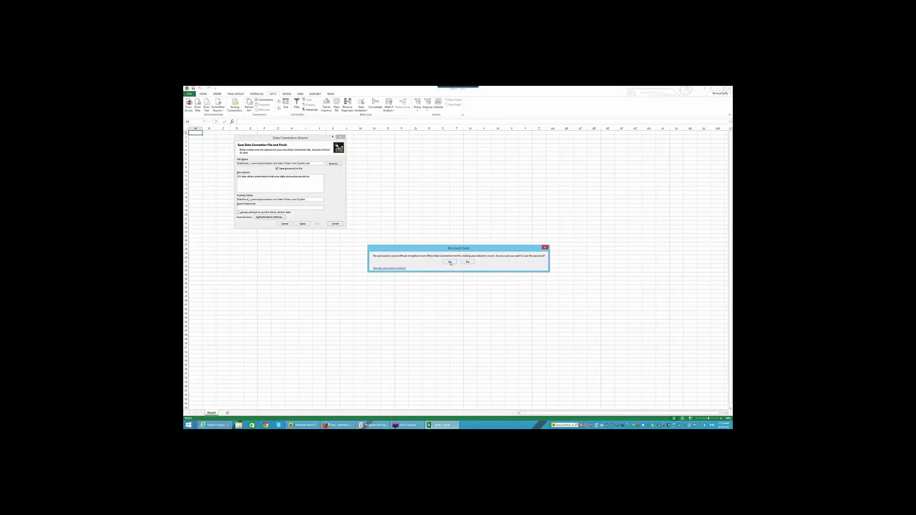
{"action": "left_click", "coordinate": [450, 262]}
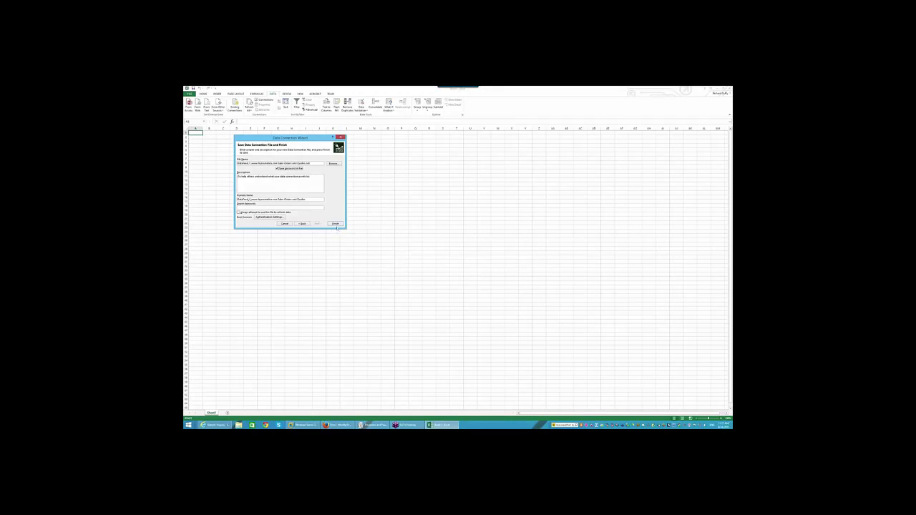
Give the connection a description and friendly name 'Sales Orders and Quotes', always refresh from file, open Authentication Settings
{"action": "left_click_drag", "start_coordinate": [312, 178], "coordinate": [191, 167]}
{"action": "type", "text": "d"}
{"action": "left_click_drag", "start_coordinate": [309, 200], "coordinate": [239, 200]}
{"action": "type", "text": "Sa"}
{"action": "left_click", "coordinate": [239, 212]}
{"action": "left_click", "coordinate": [269, 218]}
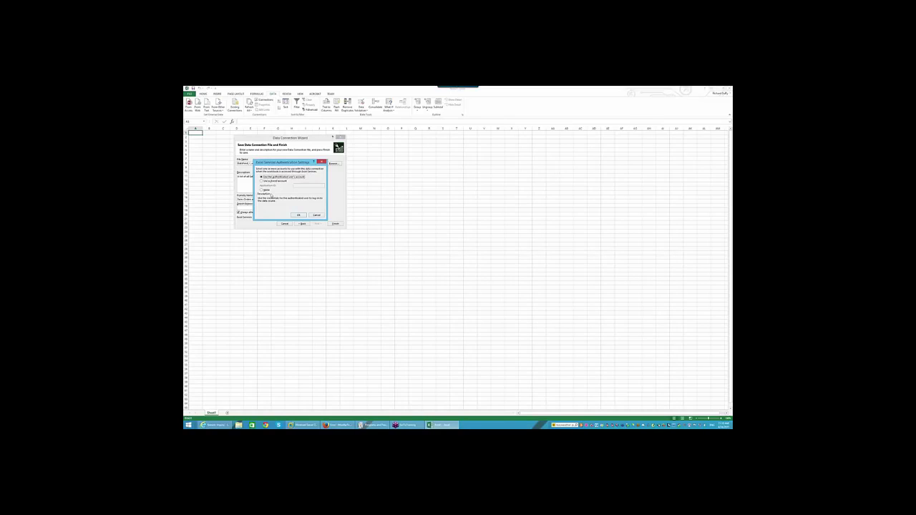
Dismiss Authentication Settings unchanged and finish the Data Connection Wizard for Sales Orders and Quotes
{"action": "left_click", "coordinate": [316, 216]}
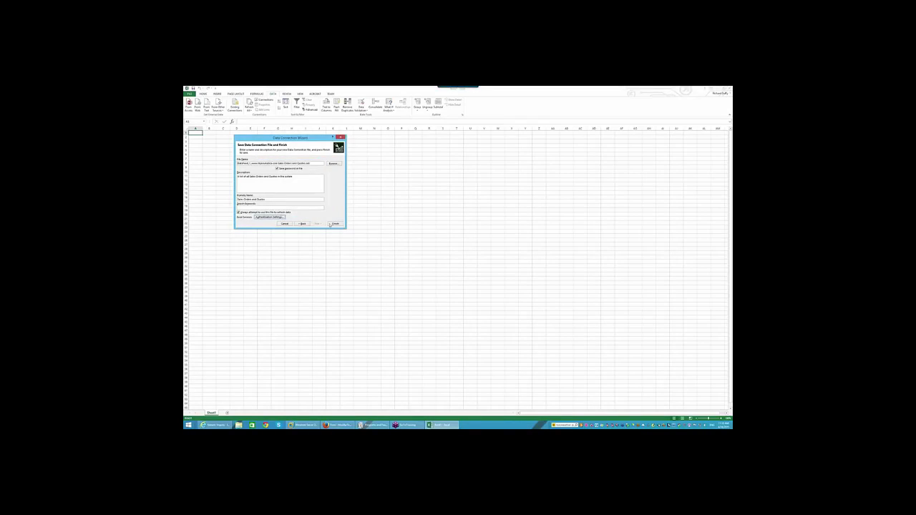
{"action": "left_click", "coordinate": [334, 224]}
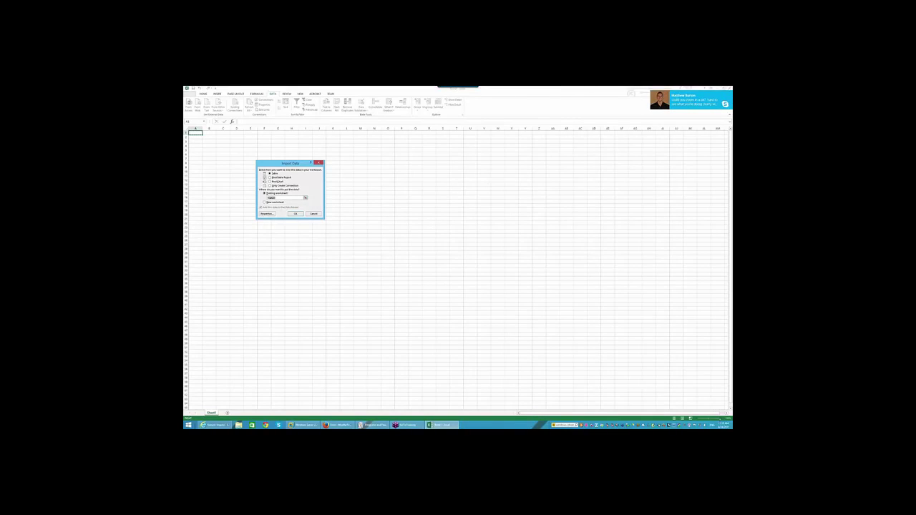
Import the Sales Orders and Quotes feed as a Table at $A$1 of the existing worksheet
{"action": "left_click", "coordinate": [715, 420]}
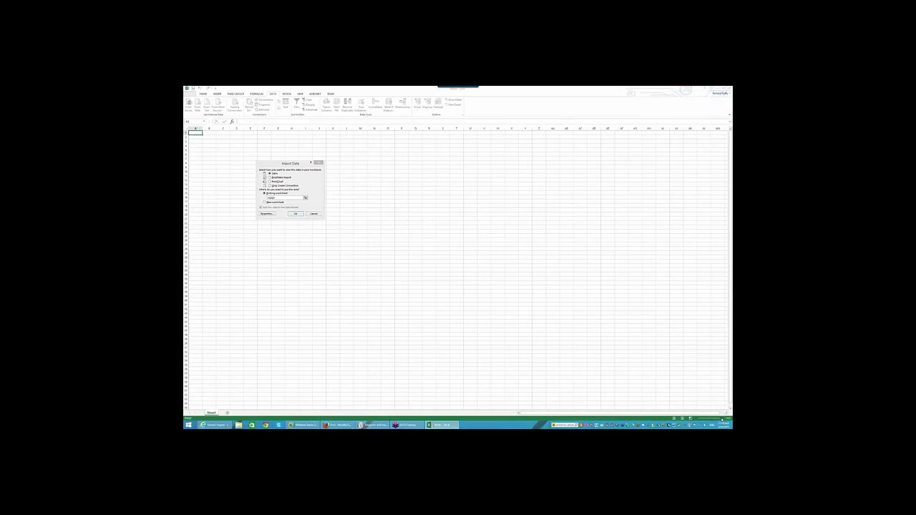
{"action": "left_click", "coordinate": [296, 214]}
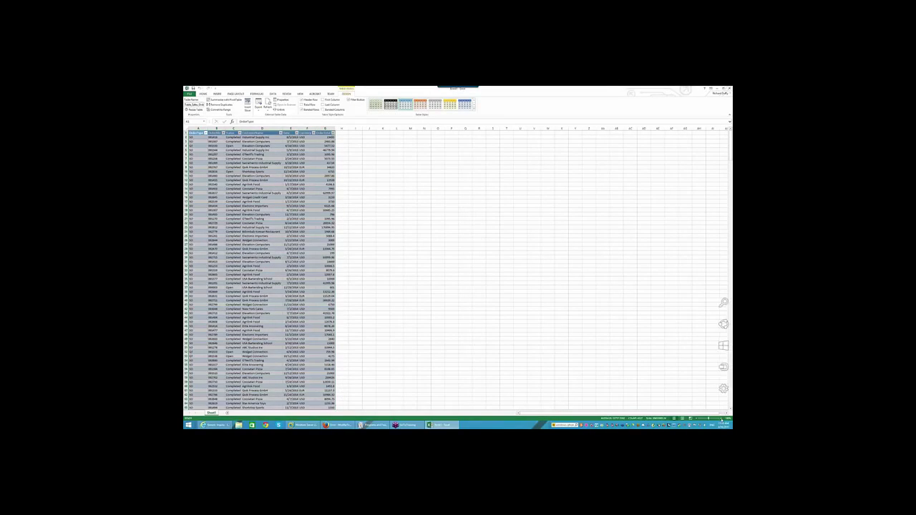
Zoom into the sheet and widen the Date column so the dates display
{"action": "left_click", "coordinate": [722, 419]}
{"action": "left_click", "coordinate": [722, 419]}
{"action": "left_click", "coordinate": [722, 419]}
{"action": "left_click", "coordinate": [722, 419]}
{"action": "left_click", "coordinate": [722, 419]}
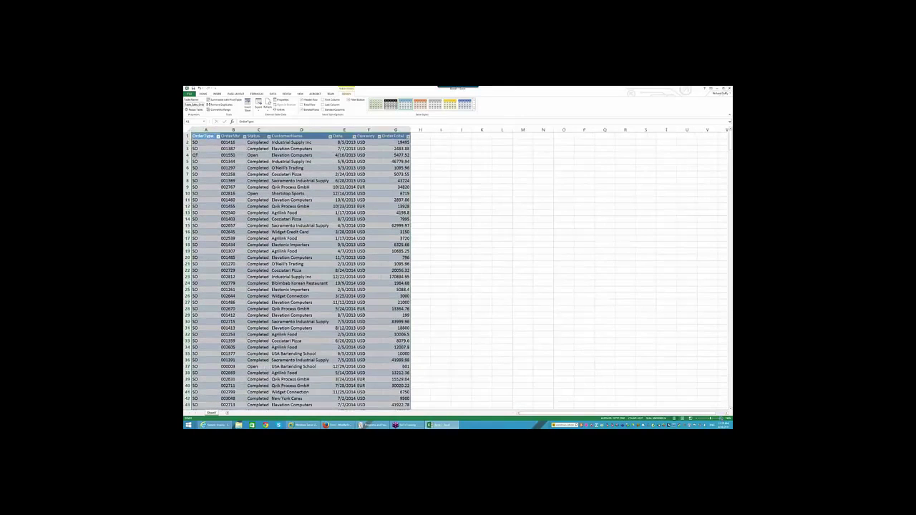
{"action": "left_click", "coordinate": [722, 419]}
{"action": "left_click", "coordinate": [722, 419]}
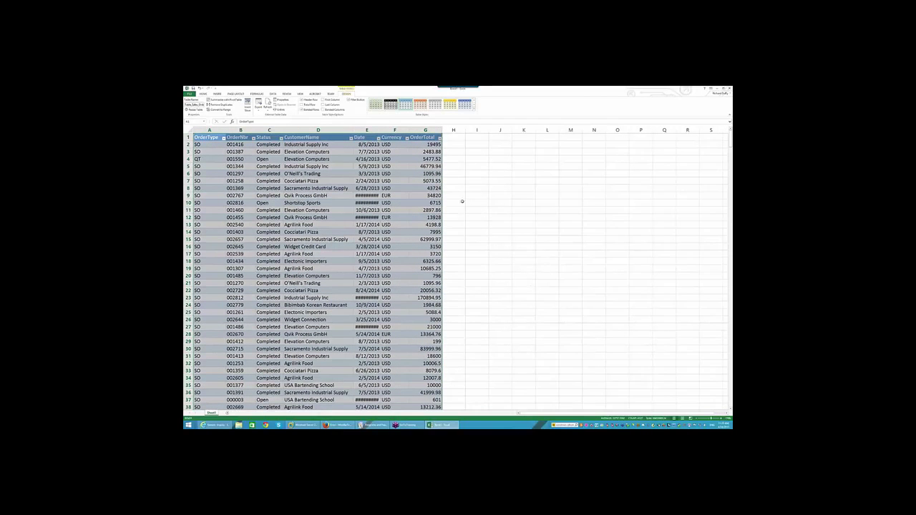
{"action": "left_click_drag", "start_coordinate": [380, 130], "coordinate": [401, 134]}
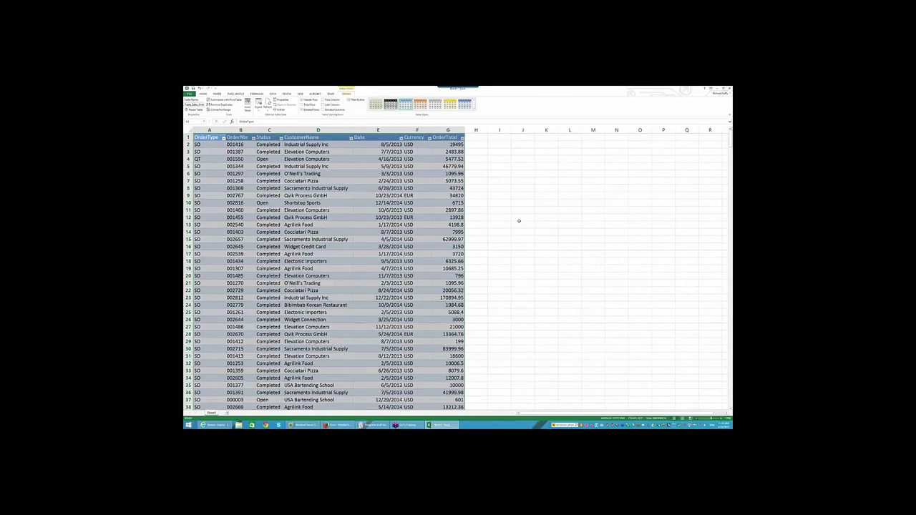
Refresh the imported orders table from the data feed
{"action": "left_click", "coordinate": [519, 220]}
{"action": "left_click", "coordinate": [336, 167]}
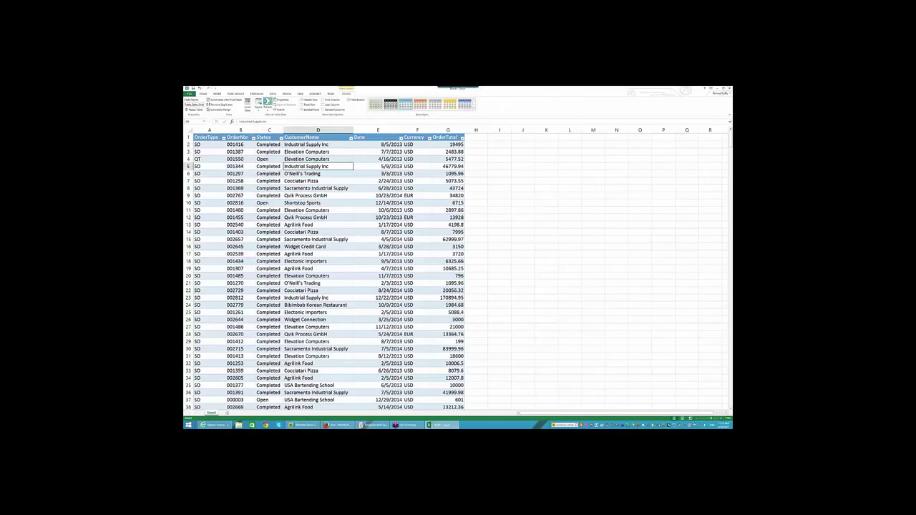
{"action": "left_click", "coordinate": [266, 104]}
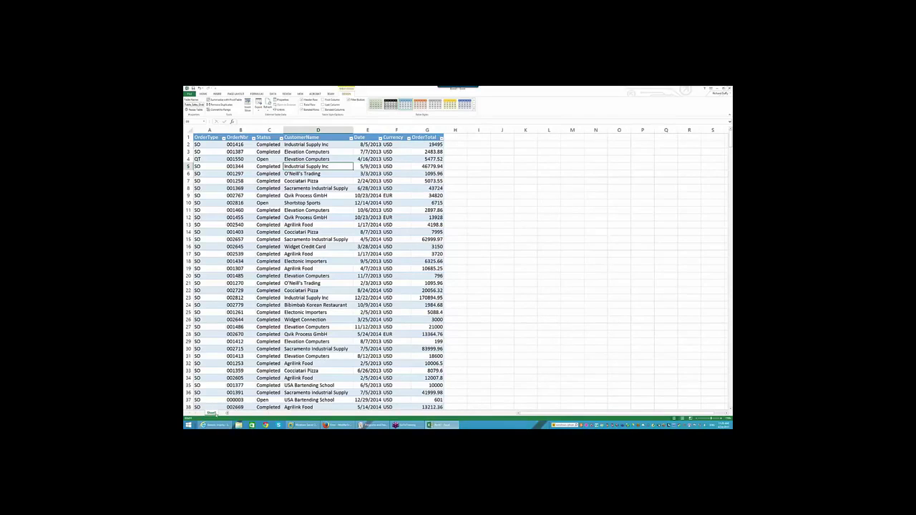
Rename the Sheet1 tab to 'Data Grid'
{"action": "double_click", "coordinate": [215, 413]}
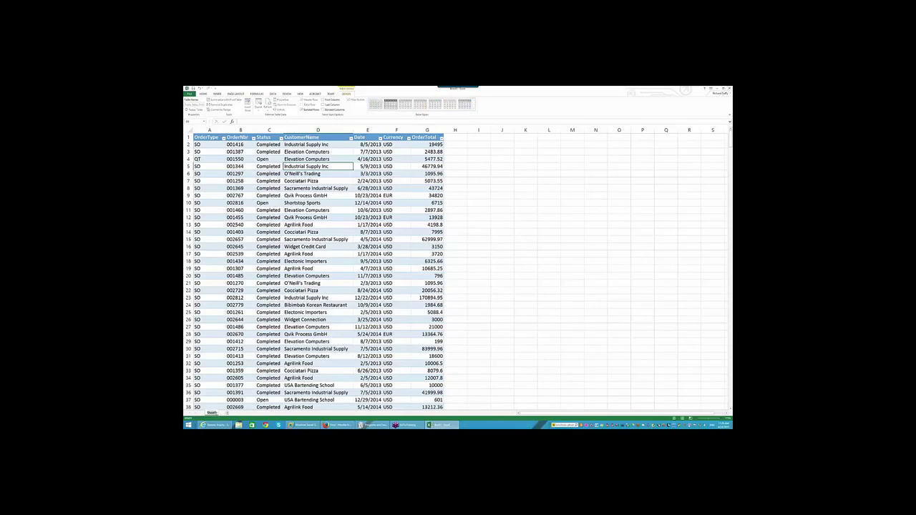
{"action": "type", "text": "Data Grid"}
{"action": "left_click", "coordinate": [491, 399]}
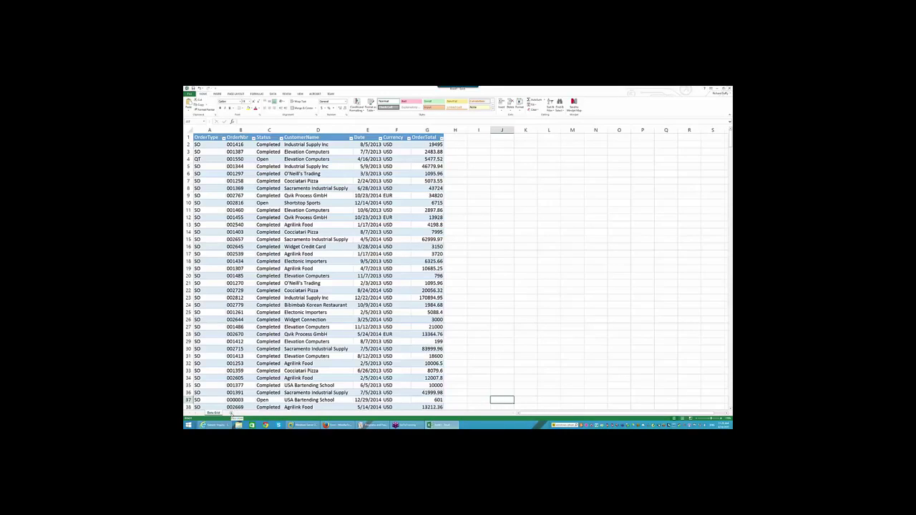
On a new sheet, open Table_Sales_Orders_and_Quotes from the Existing Connections Tables list
{"action": "left_click", "coordinate": [230, 413]}
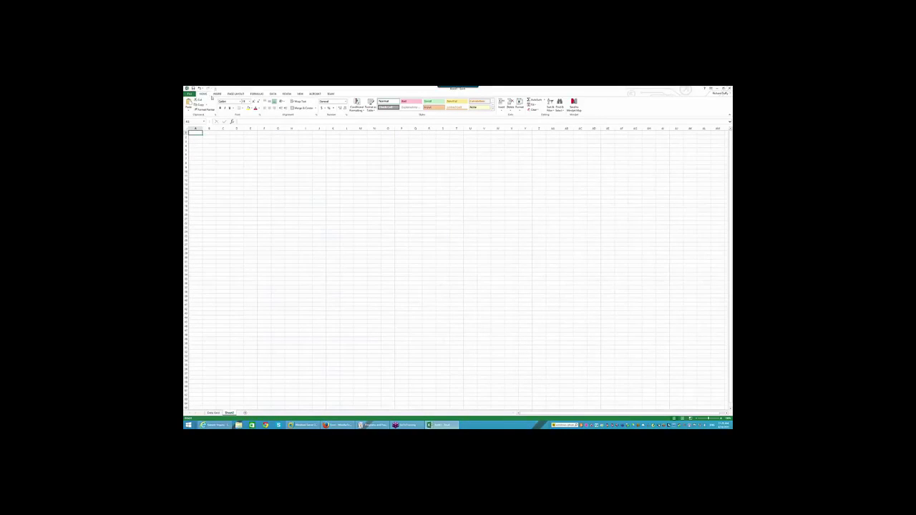
{"action": "left_click", "coordinate": [274, 95]}
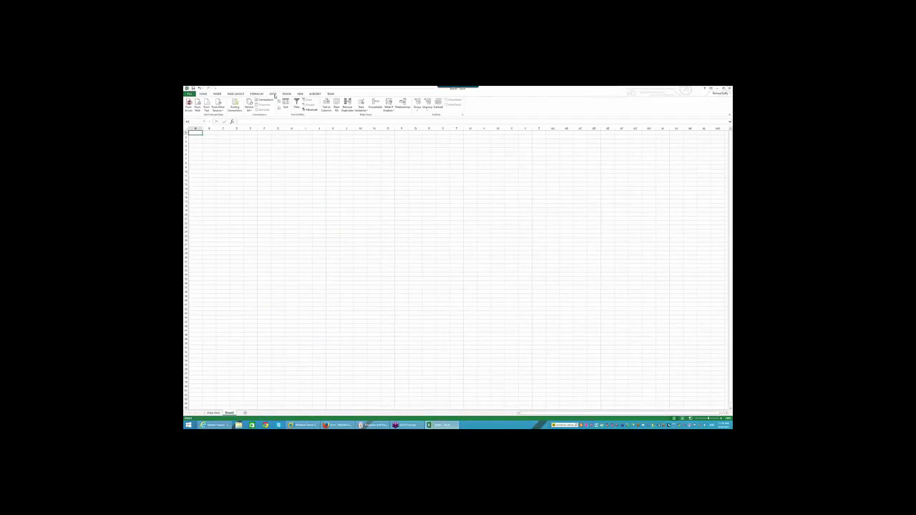
{"action": "left_click", "coordinate": [235, 106]}
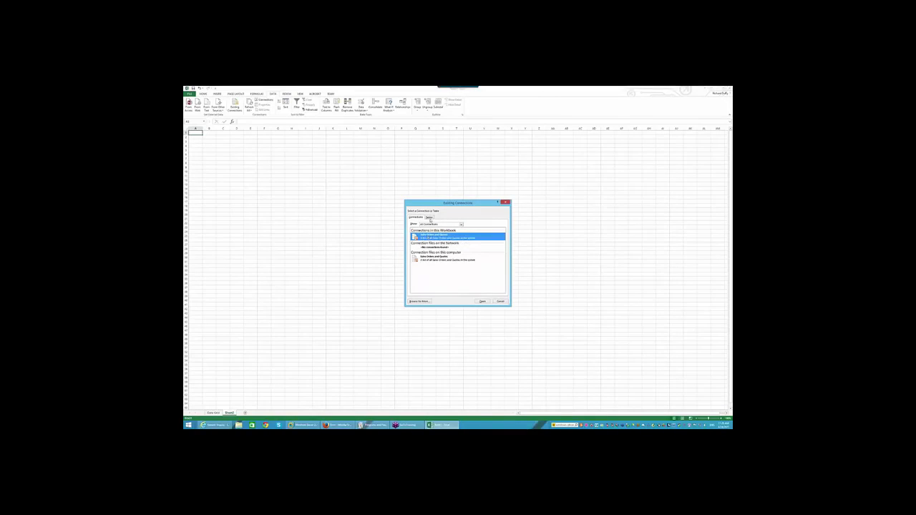
{"action": "left_click", "coordinate": [430, 219]}
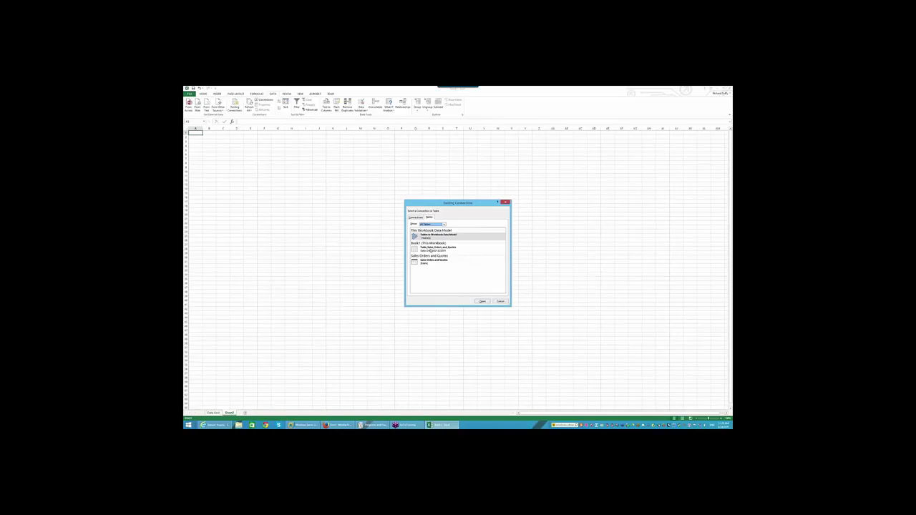
{"action": "left_click", "coordinate": [431, 250]}
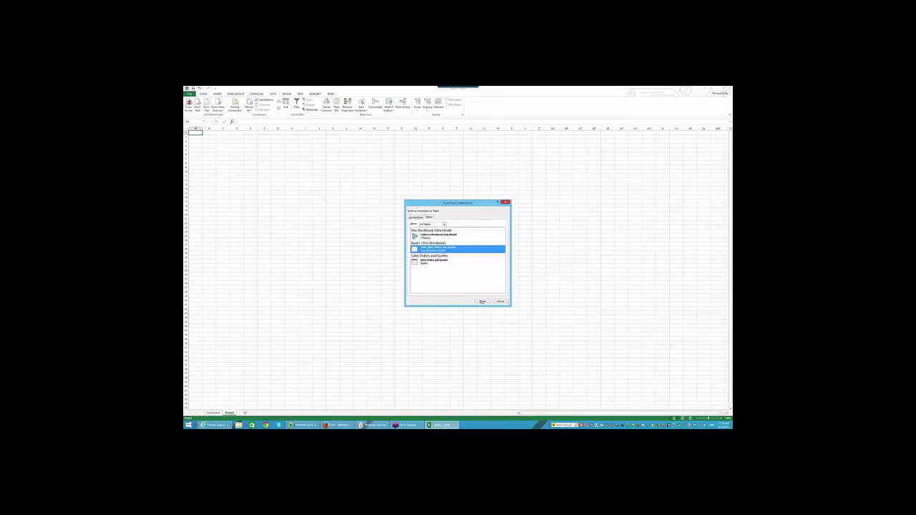
{"action": "left_click", "coordinate": [482, 302]}
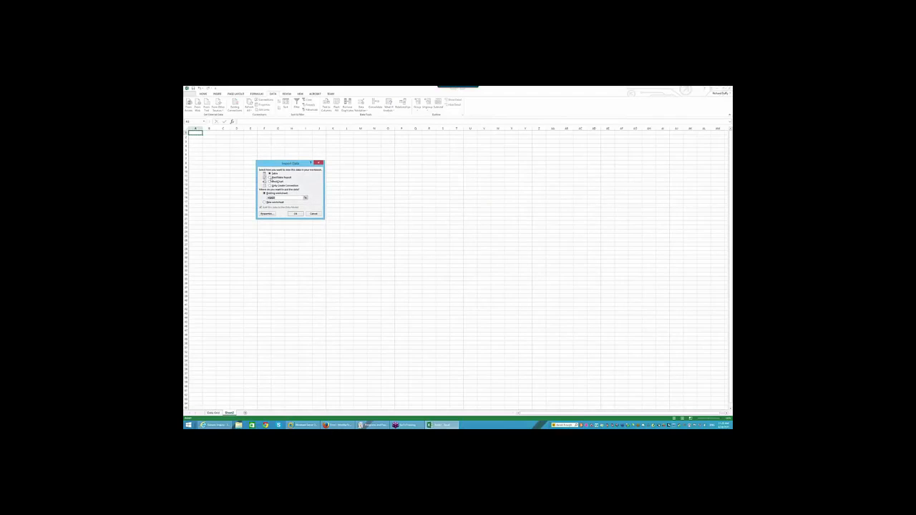
Insert the table as a PivotChart near cell F2, charting Sum of OrderTotal
{"action": "left_click", "coordinate": [271, 182]}
{"action": "left_click", "coordinate": [300, 215]}
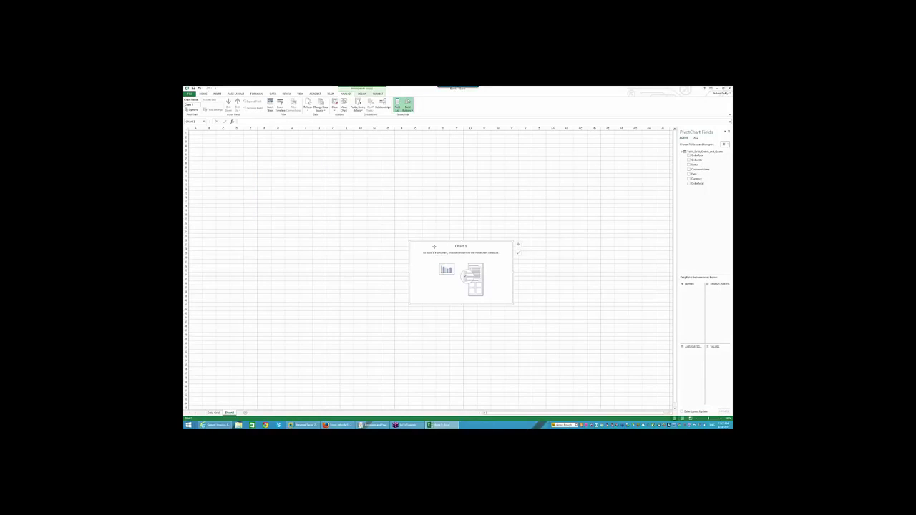
{"action": "left_click_drag", "start_coordinate": [434, 246], "coordinate": [243, 150]}
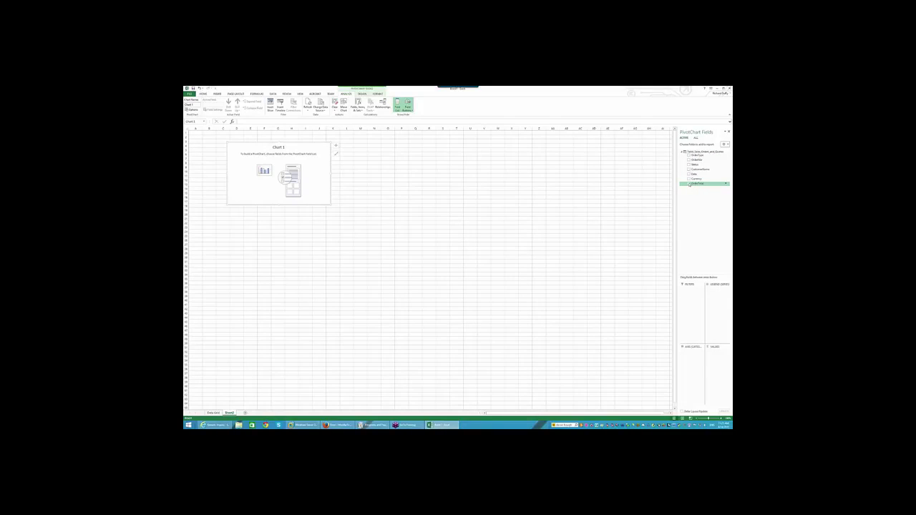
{"action": "left_click", "coordinate": [690, 184]}
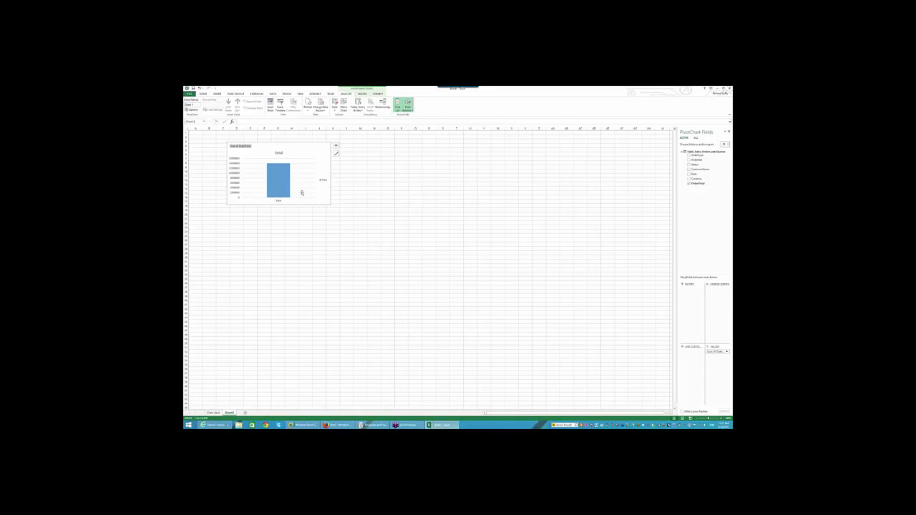
Change the desktop screen resolution to 1920 × 1200 and keep the new setting
{"action": "mouse_move", "coordinate": [283, 176]}
{"action": "left_click", "coordinate": [718, 89]}
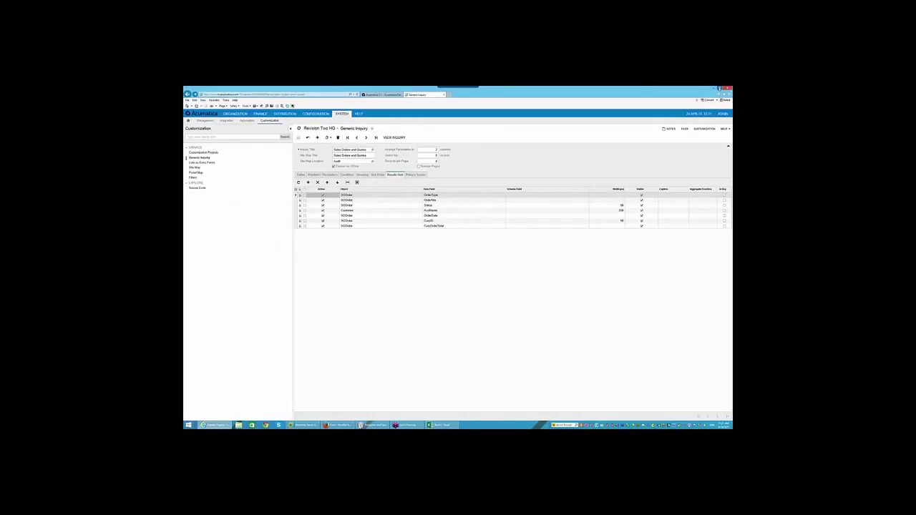
{"action": "left_click", "coordinate": [718, 89]}
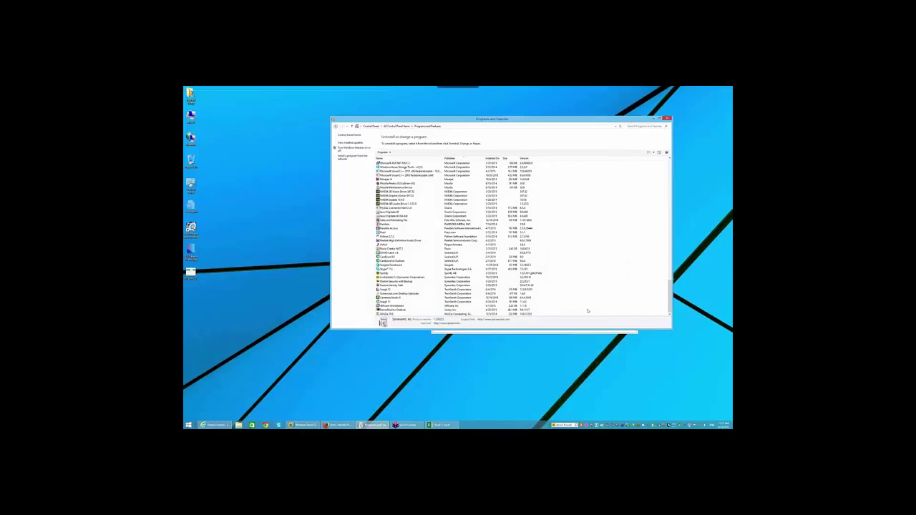
{"action": "right_click", "coordinate": [540, 364]}
{"action": "left_click", "coordinate": [556, 405]}
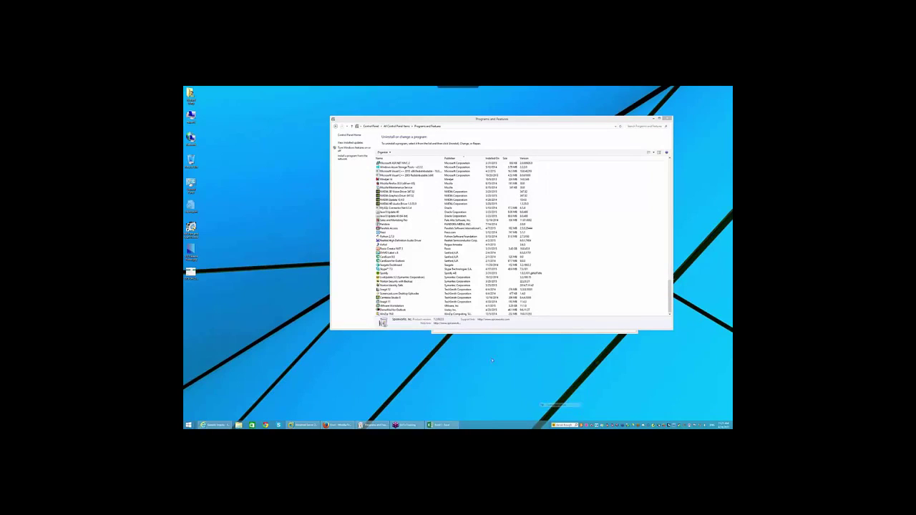
{"action": "left_click", "coordinate": [466, 204]}
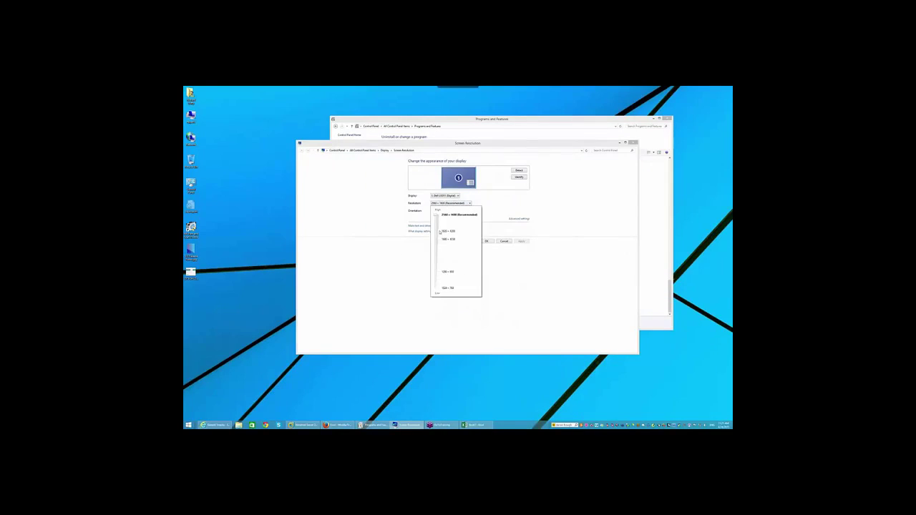
{"action": "left_click_drag", "start_coordinate": [437, 234], "coordinate": [441, 237]}
{"action": "left_click", "coordinate": [489, 310]}
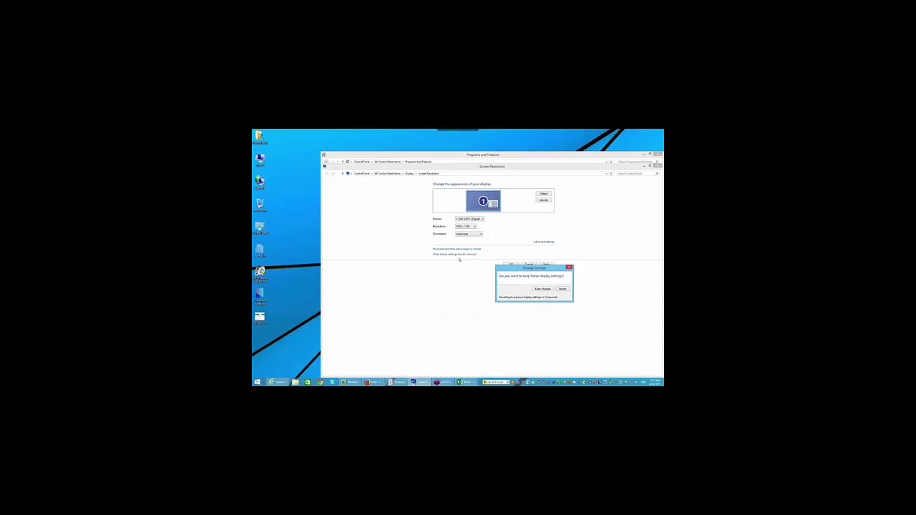
{"action": "left_click", "coordinate": [543, 289]}
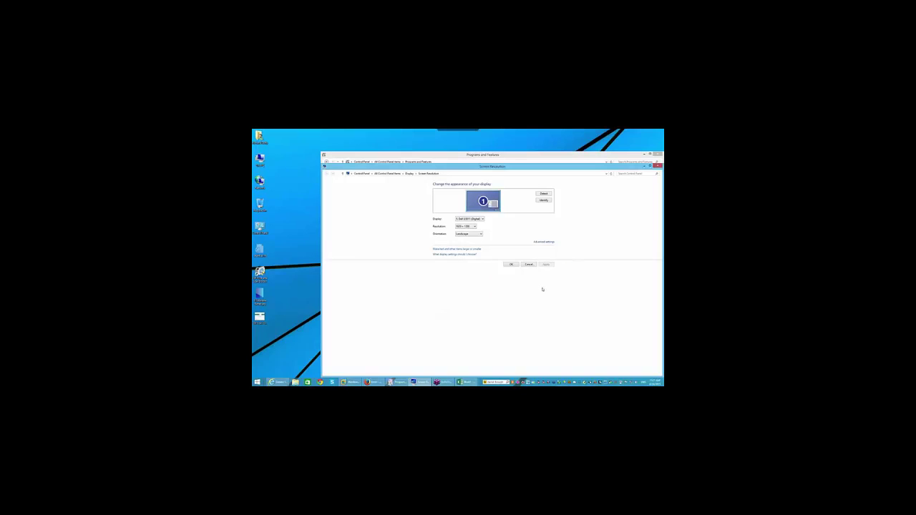
{"action": "left_click", "coordinate": [510, 264]}
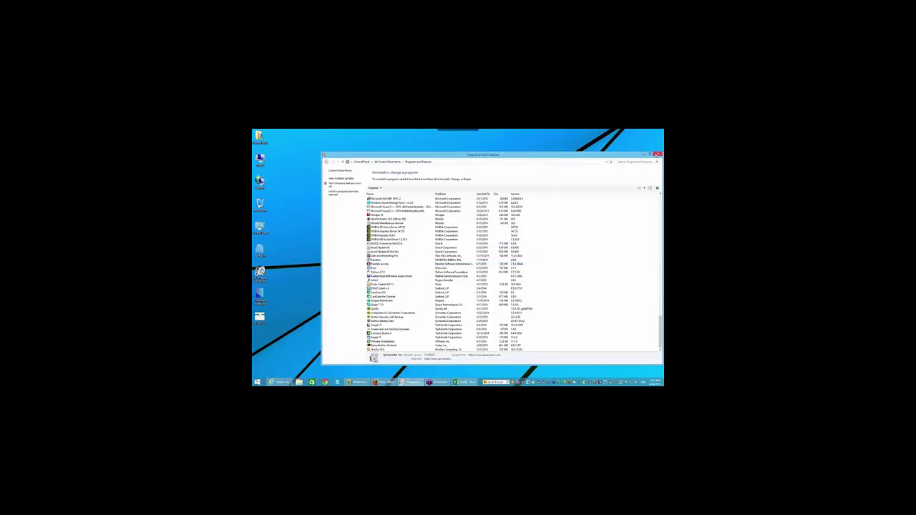
Close the Programs and Features, Firefox error and setup windows, then restore the Excel PivotChart
{"action": "left_click", "coordinate": [658, 154]}
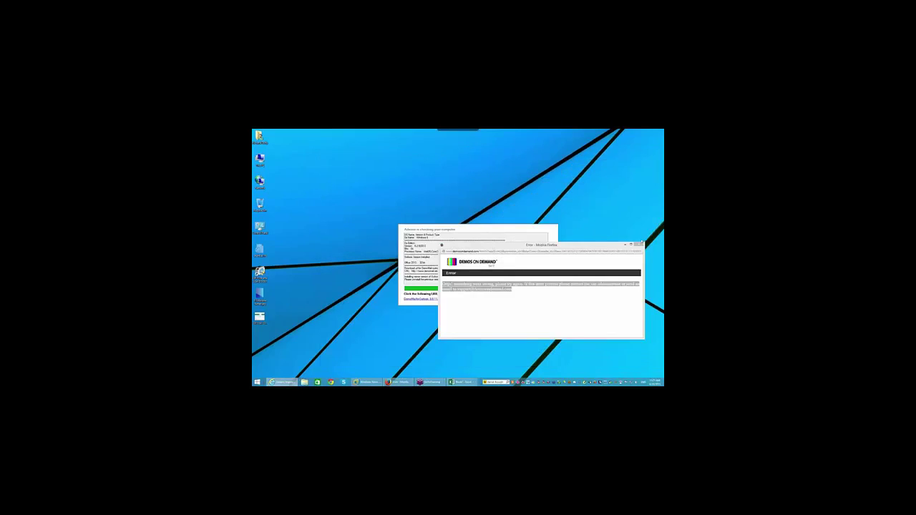
{"action": "left_click", "coordinate": [640, 244]}
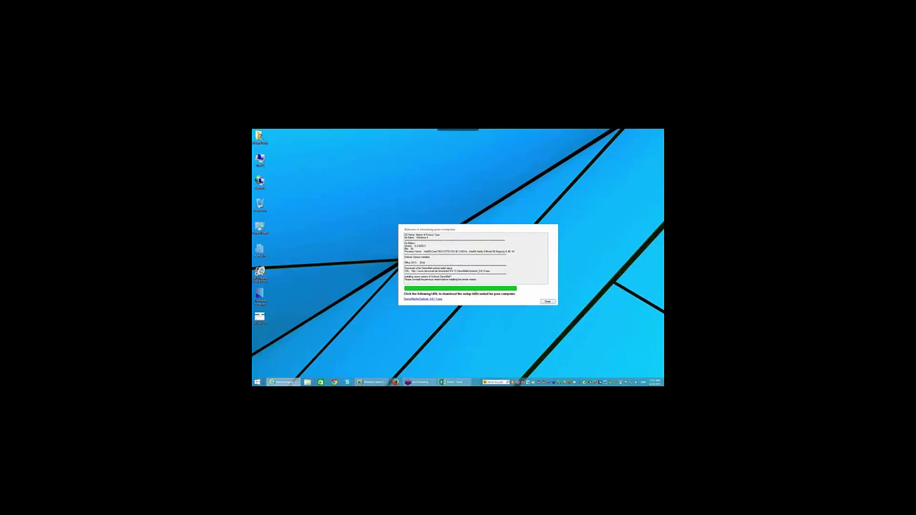
{"action": "left_click", "coordinate": [548, 301]}
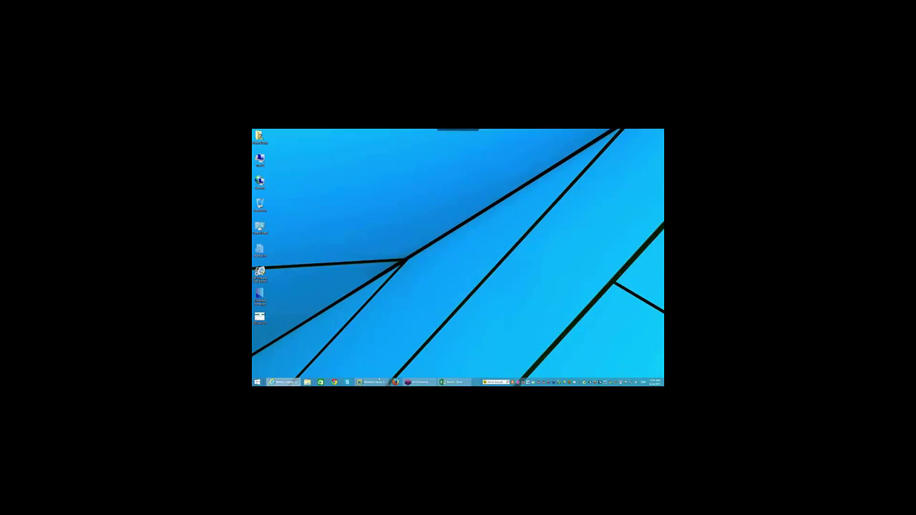
{"action": "left_click", "coordinate": [454, 383]}
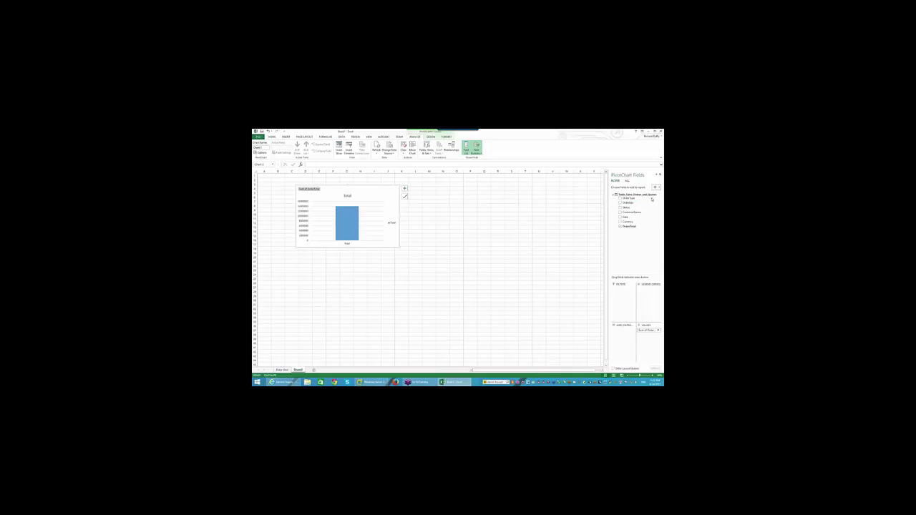
Add OrderType to the PivotChart axis so each order type gets its own bar
{"action": "left_click", "coordinate": [653, 200]}
{"action": "left_click", "coordinate": [620, 198]}
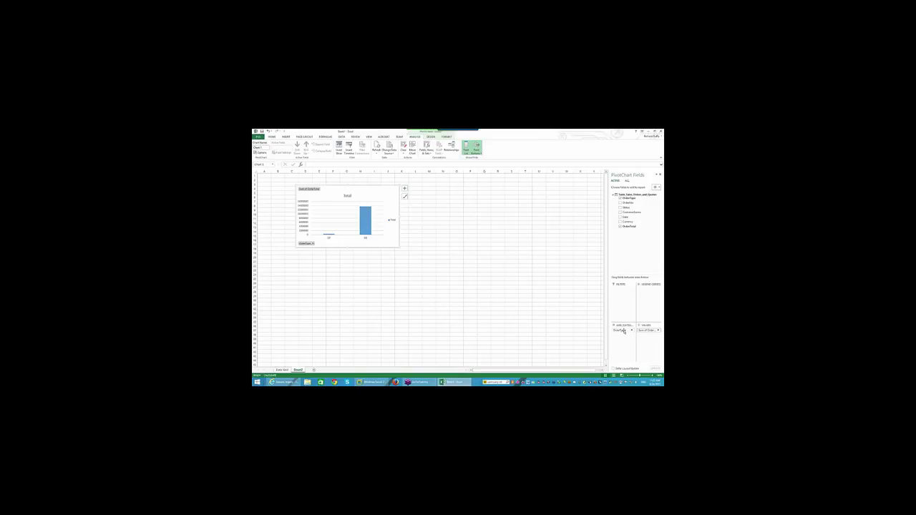
Move OrderType from Axis (Categories) to Legend (Series), leaving its filter unchanged
{"action": "left_click_drag", "start_coordinate": [624, 330], "coordinate": [643, 300]}
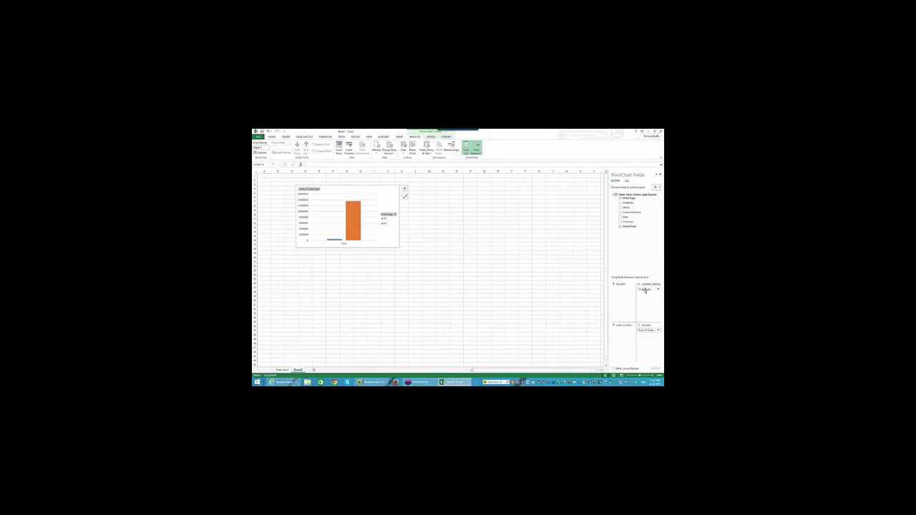
{"action": "left_click", "coordinate": [395, 215]}
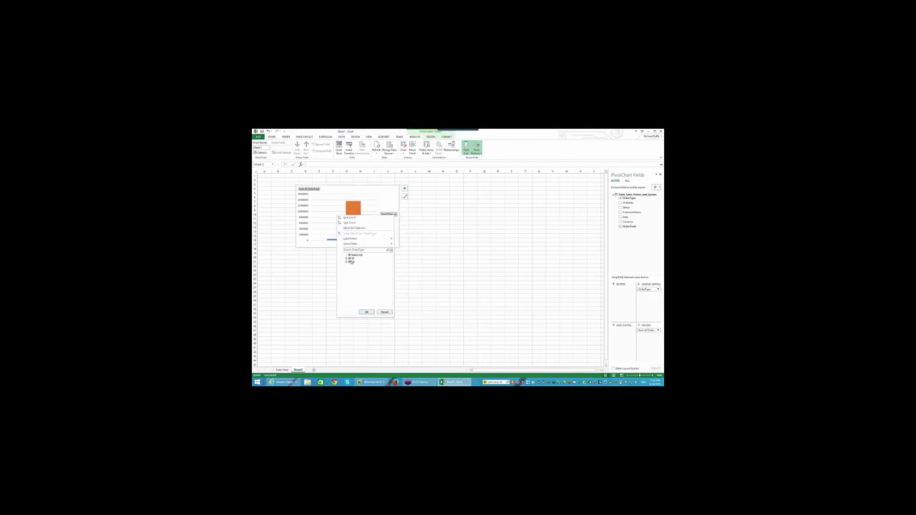
{"action": "left_click", "coordinate": [385, 313]}
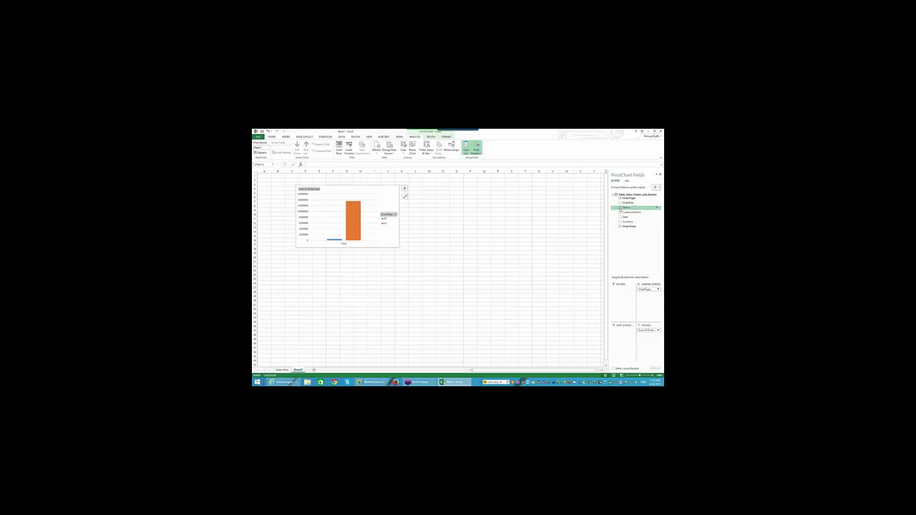
Add Status and CustomerName to the chart axis and enlarge the chart across the sheet
{"action": "left_click", "coordinate": [620, 208]}
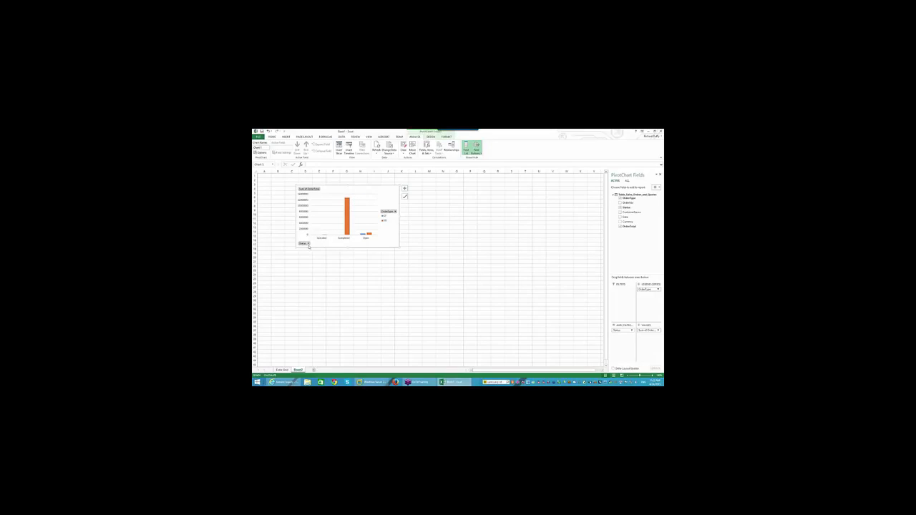
{"action": "left_click", "coordinate": [620, 213]}
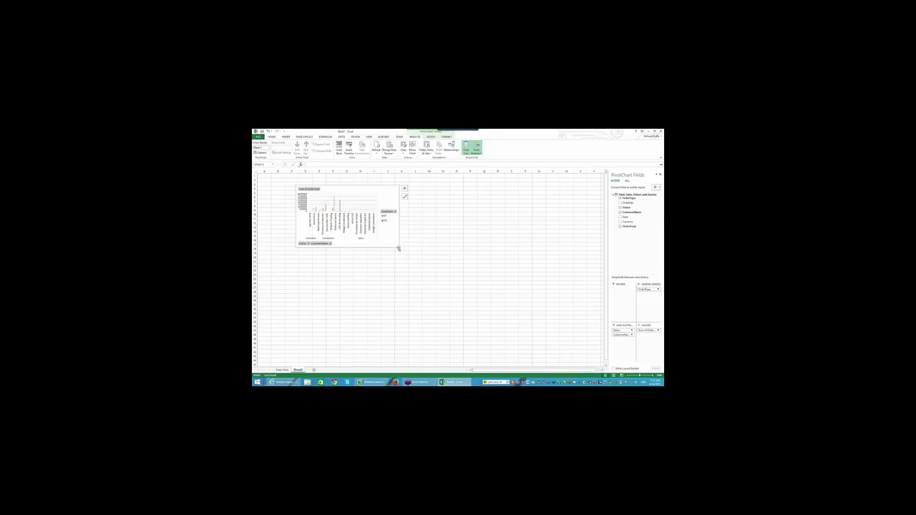
{"action": "left_click_drag", "start_coordinate": [401, 251], "coordinate": [571, 342]}
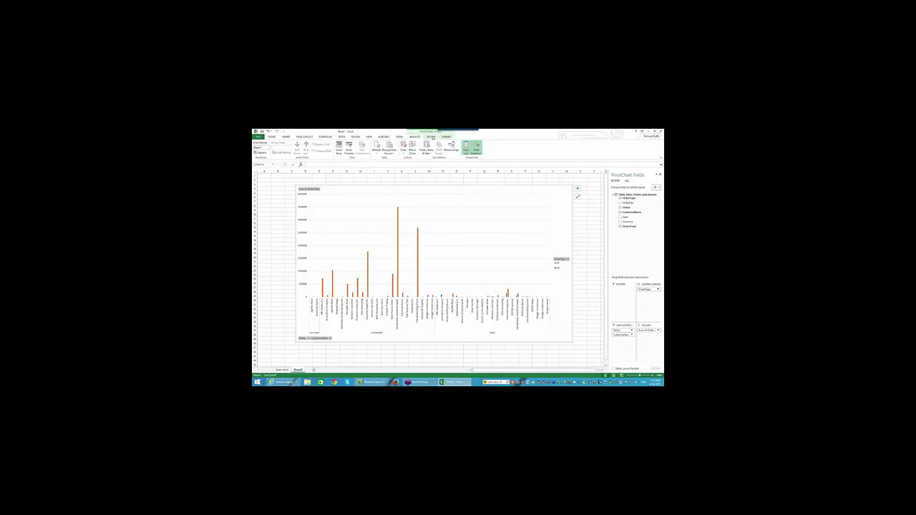
Apply a Chart Style that shows data labels on the PivotChart bars
{"action": "left_click", "coordinate": [432, 138]}
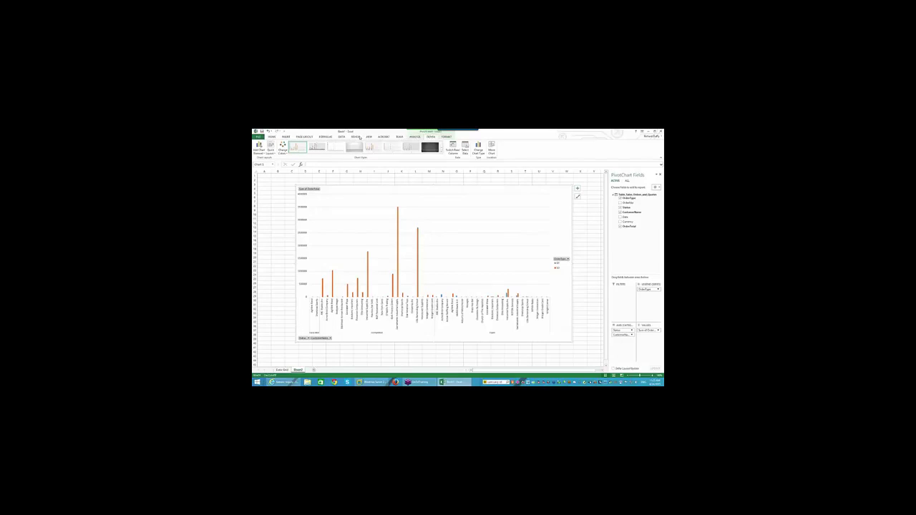
{"action": "left_click", "coordinate": [319, 150]}
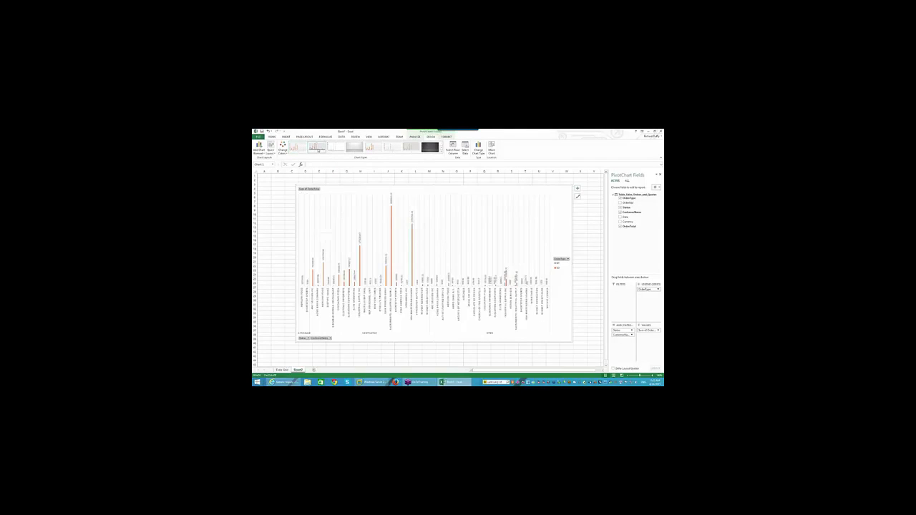
{"action": "left_click", "coordinate": [374, 148]}
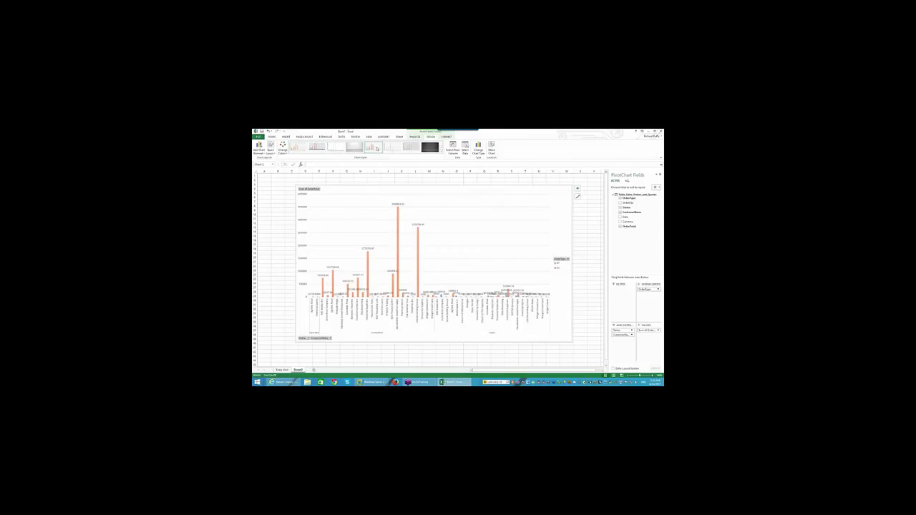
{"action": "left_click", "coordinate": [282, 149]}
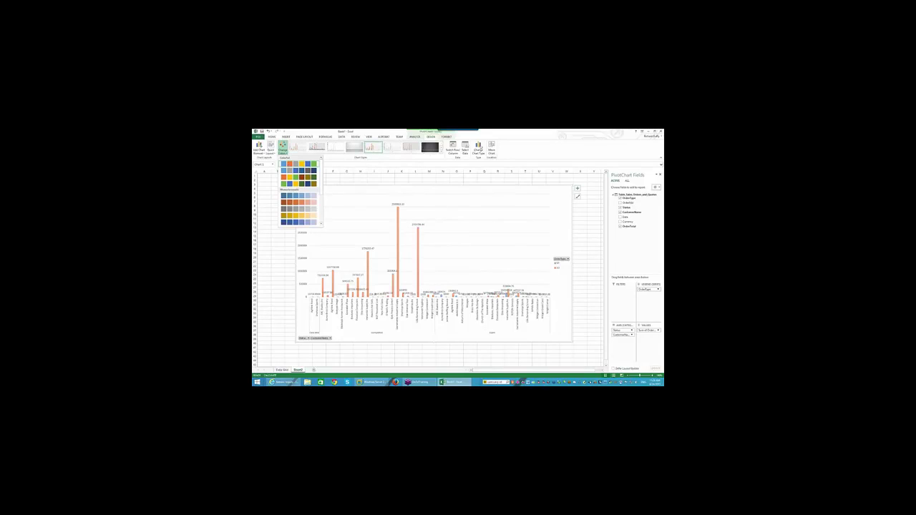
Change the chart type to 3-D Clustered Column
{"action": "left_click", "coordinate": [478, 148]}
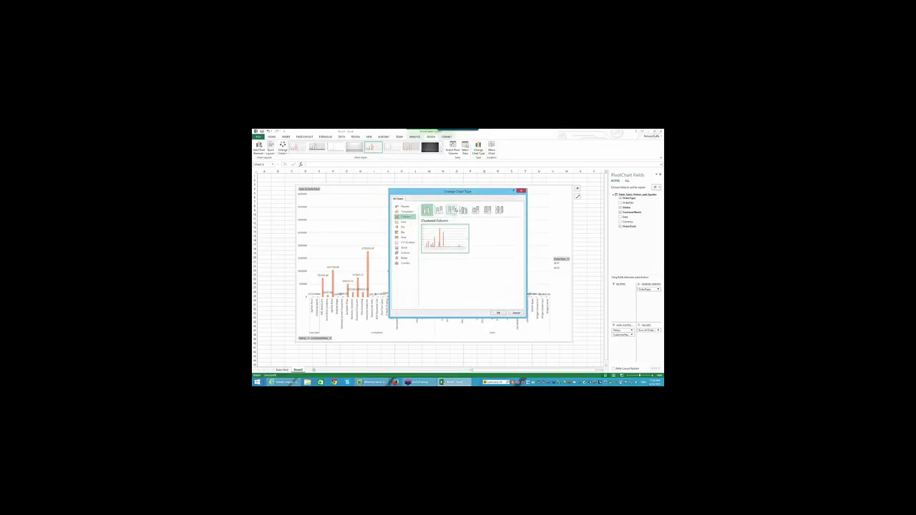
{"action": "left_click", "coordinate": [464, 210]}
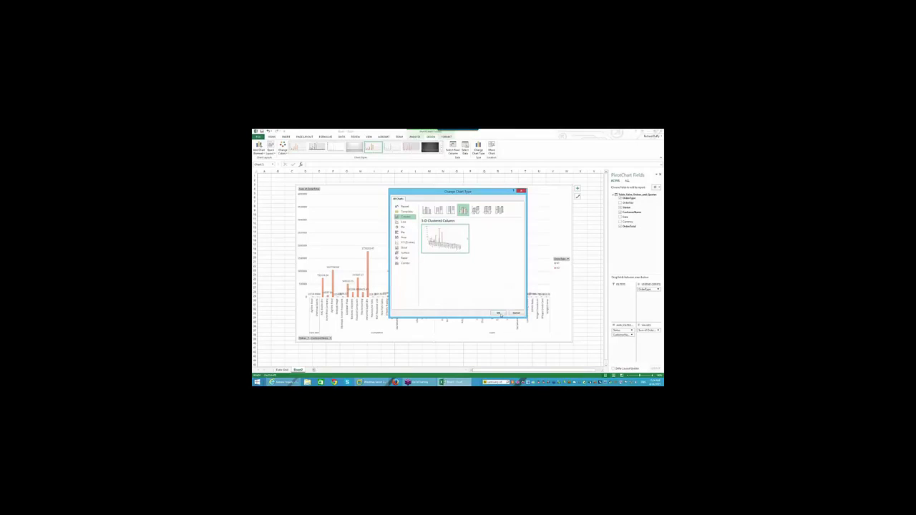
{"action": "left_click", "coordinate": [499, 314]}
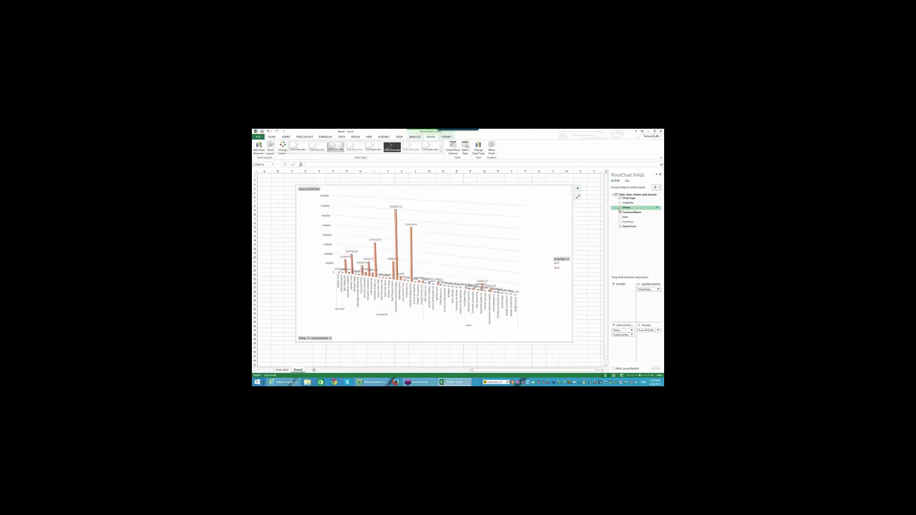
Remove Status from the PivotChart axis, leaving the CustomerName filter unchanged
{"action": "left_click", "coordinate": [620, 208]}
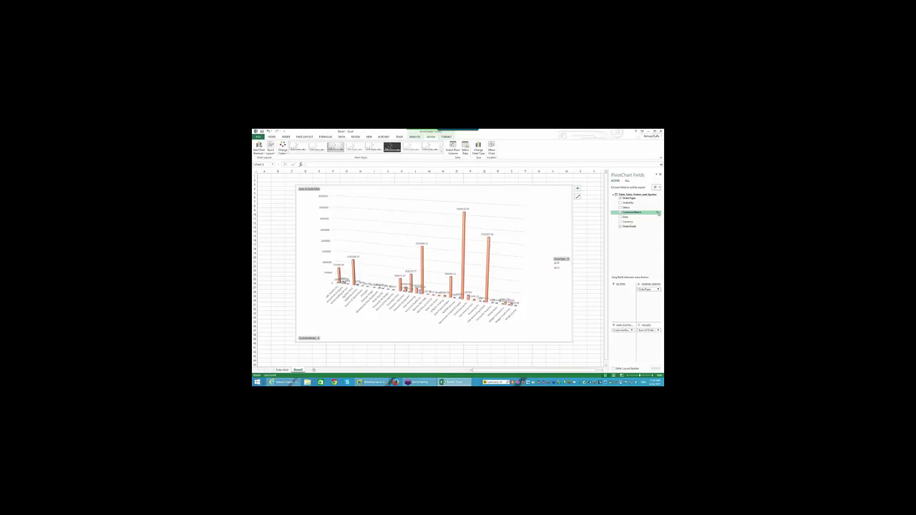
{"action": "left_click", "coordinate": [658, 213]}
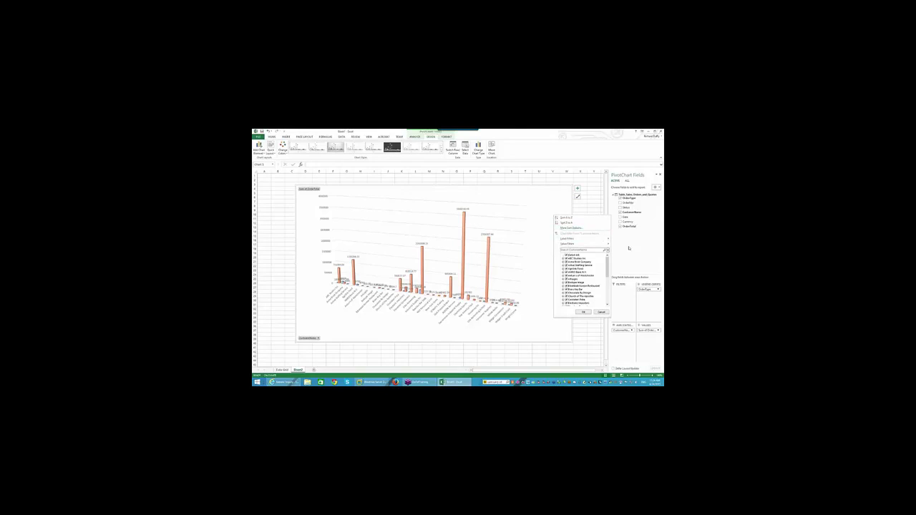
{"action": "left_click", "coordinate": [605, 313]}
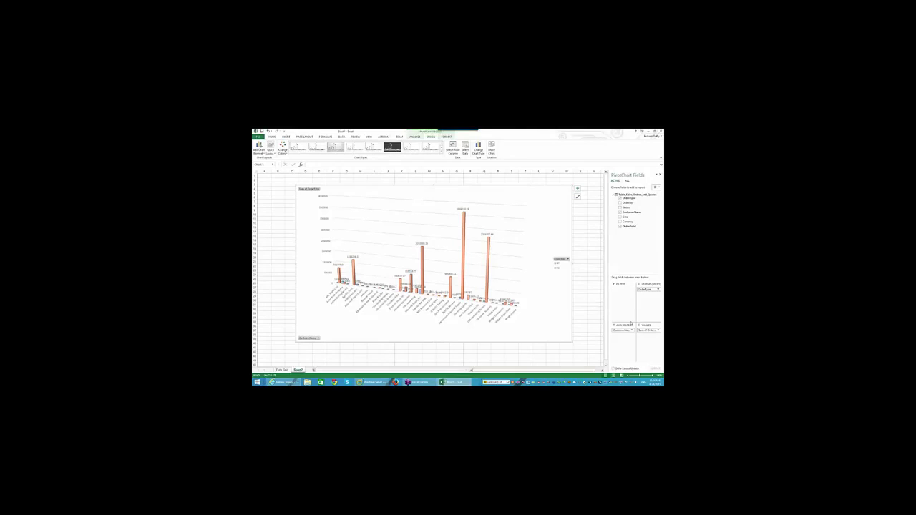
Bring up the Sum of OrderTotal field menu
{"action": "left_click", "coordinate": [658, 330]}
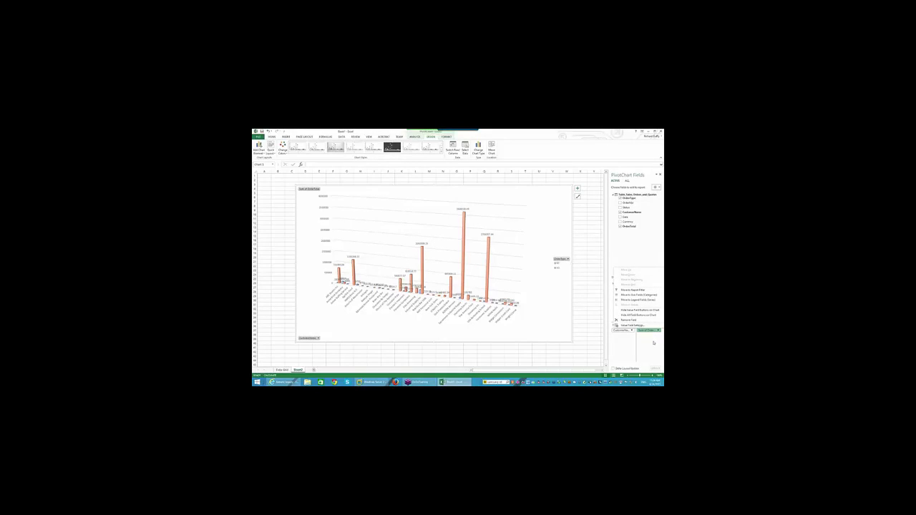
{"action": "left_click", "coordinate": [653, 343]}
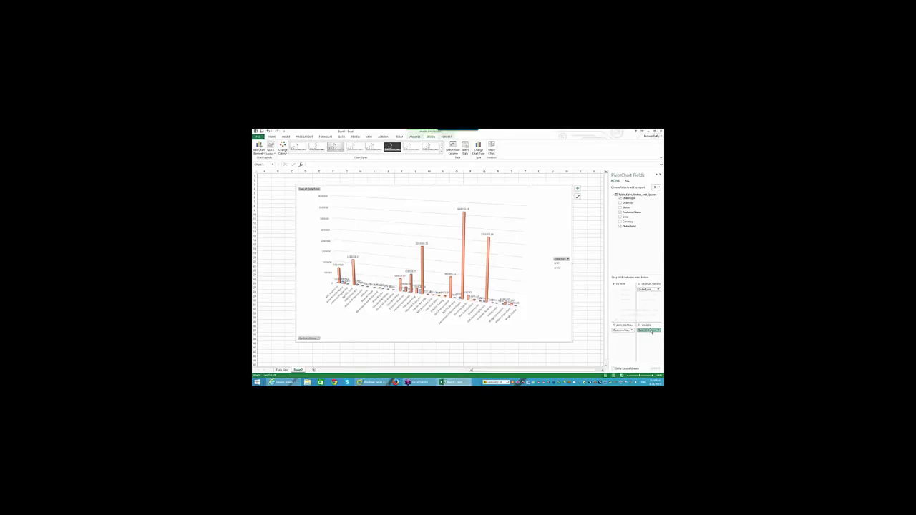
{"action": "left_click", "coordinate": [652, 331]}
{"action": "left_click", "coordinate": [652, 331]}
{"action": "left_click", "coordinate": [658, 331]}
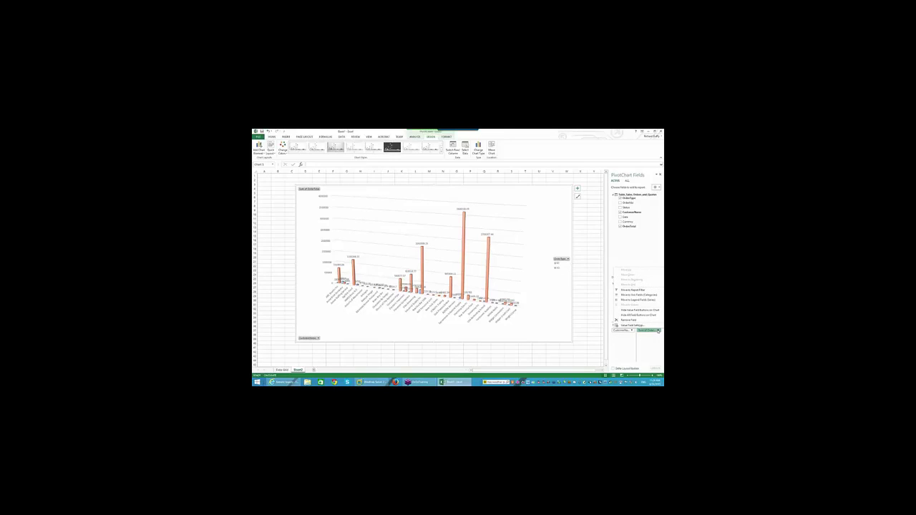
Keep OrderTotal summarised as Sum but show values as Rank, with OrderType as base field
{"action": "left_click", "coordinate": [648, 325]}
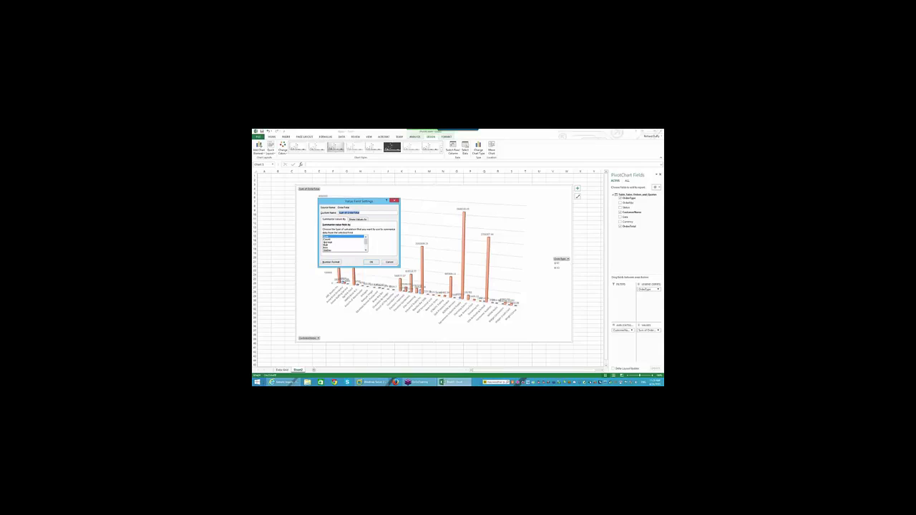
{"action": "left_click", "coordinate": [327, 239]}
{"action": "left_click", "coordinate": [328, 242]}
{"action": "left_click", "coordinate": [327, 236]}
{"action": "left_click", "coordinate": [353, 220]}
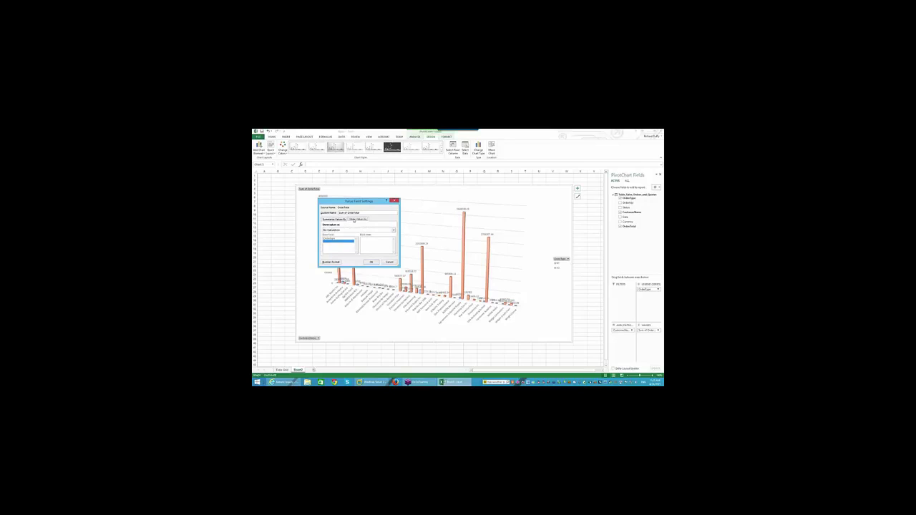
{"action": "left_click", "coordinate": [393, 230]}
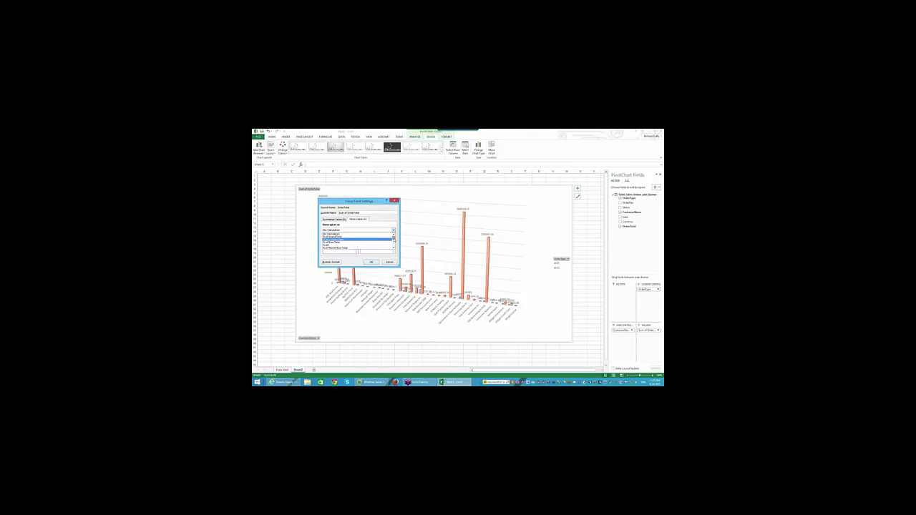
{"action": "scroll", "coordinate": [358, 241], "scroll_direction": "down", "scroll_amount": 3}
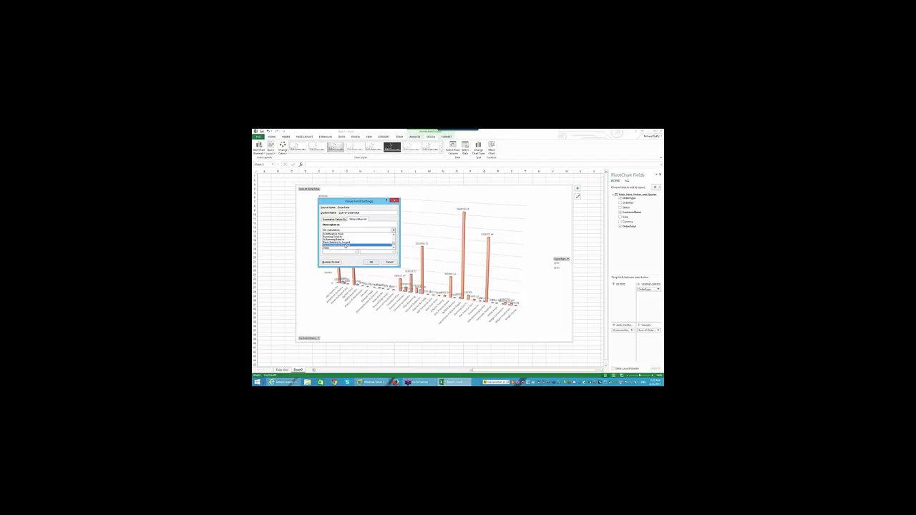
{"action": "left_click", "coordinate": [345, 246]}
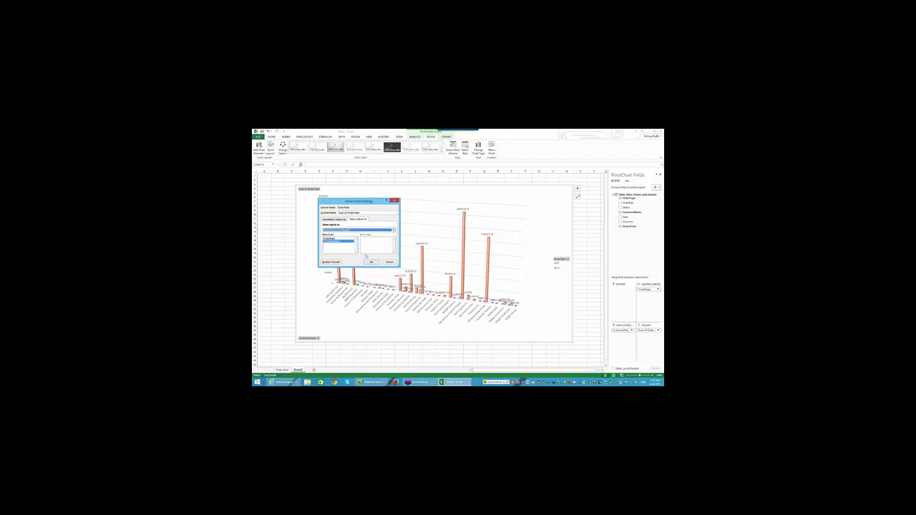
{"action": "left_click", "coordinate": [331, 239]}
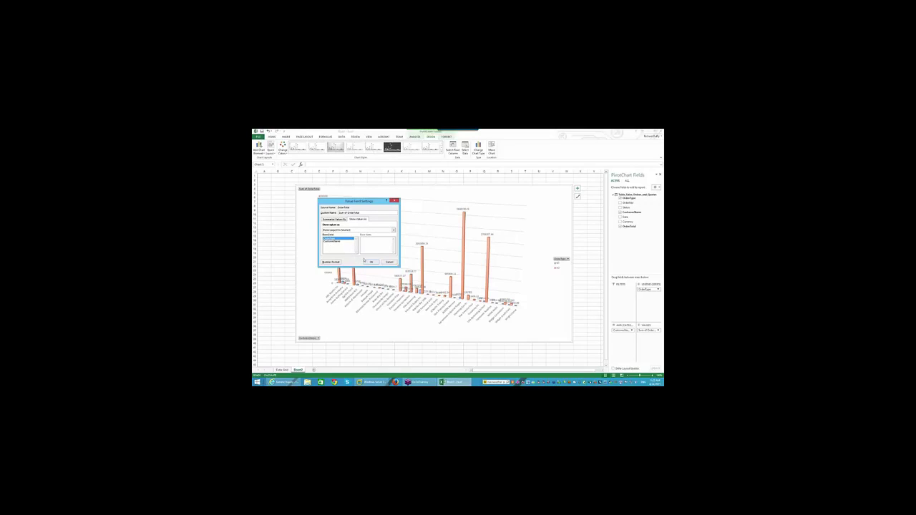
{"action": "left_click", "coordinate": [369, 263]}
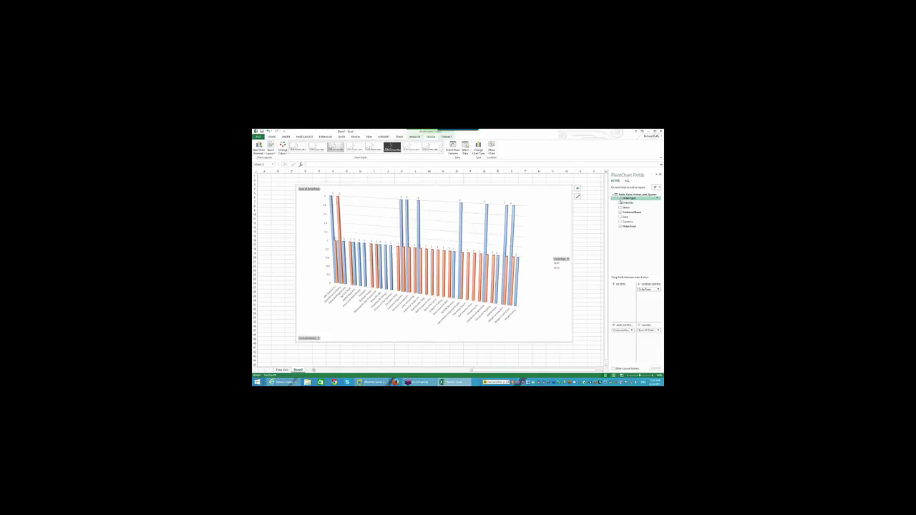
Remove OrderType from the series, reapply Rank to OrderTotal, then return to the Data Grid sheet
{"action": "left_click", "coordinate": [620, 198]}
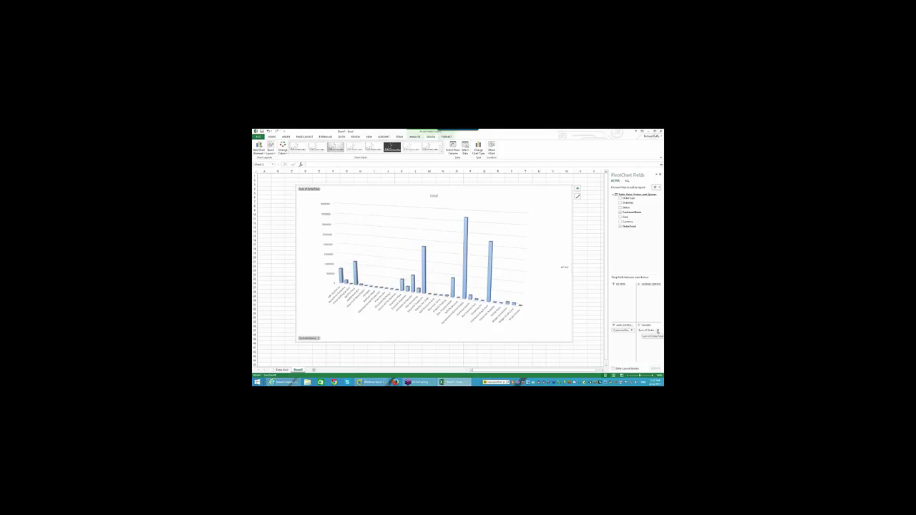
{"action": "left_click", "coordinate": [655, 330]}
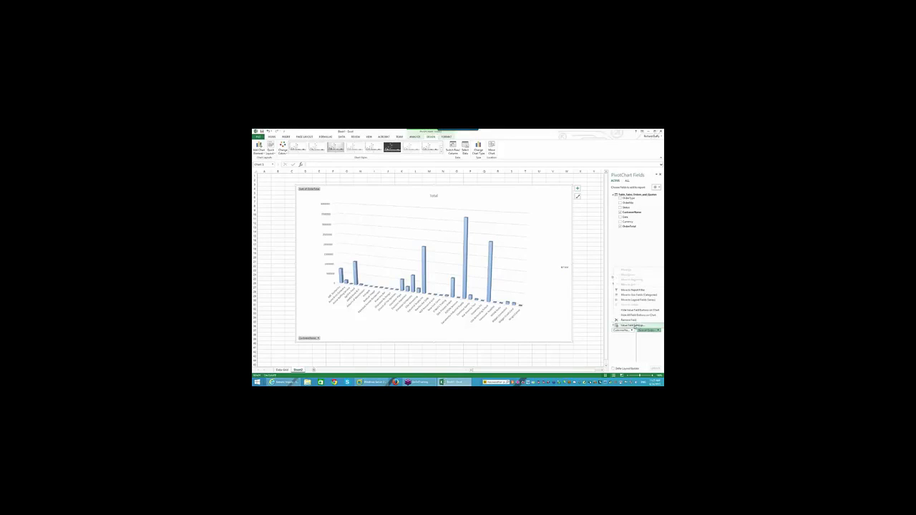
{"action": "left_click", "coordinate": [638, 325]}
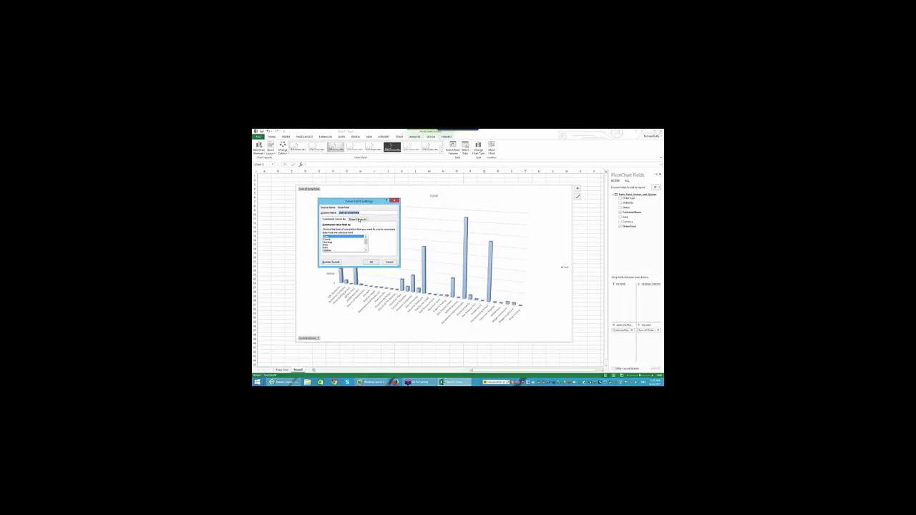
{"action": "left_click", "coordinate": [358, 219]}
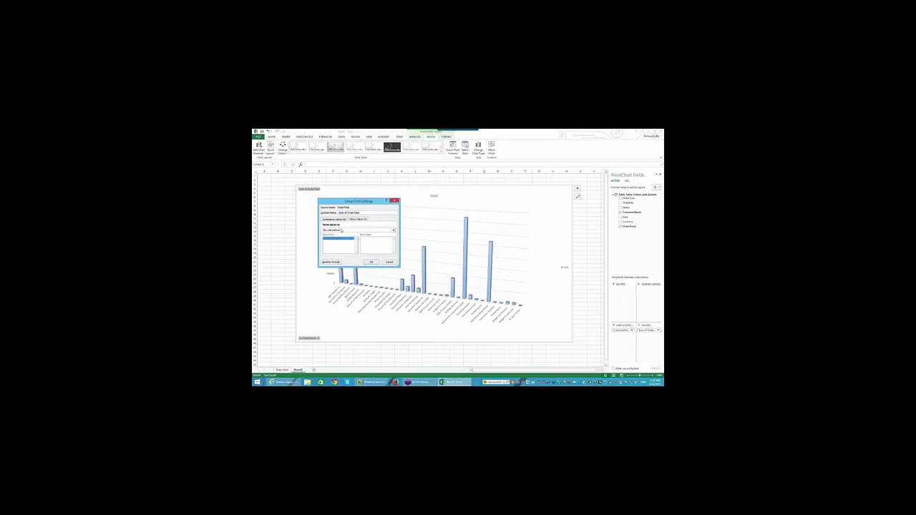
{"action": "left_click", "coordinate": [341, 230]}
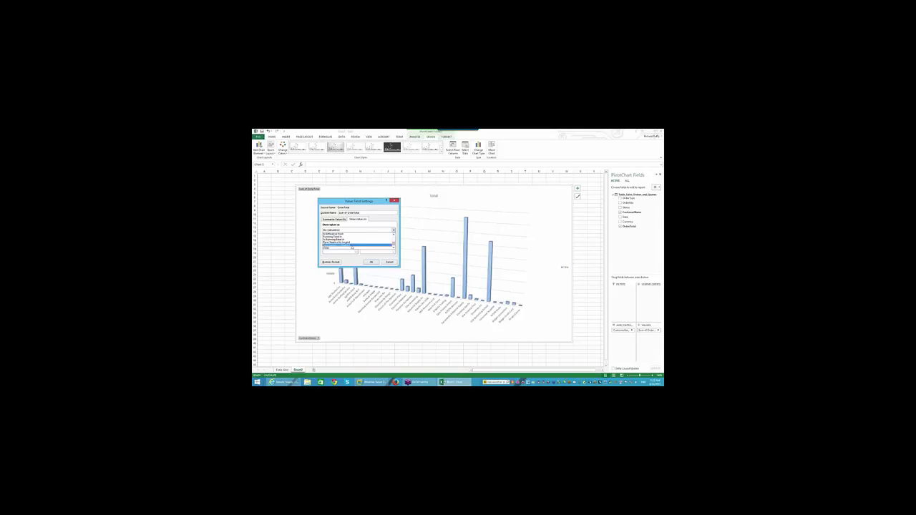
{"action": "left_click", "coordinate": [357, 248]}
{"action": "left_click", "coordinate": [371, 262]}
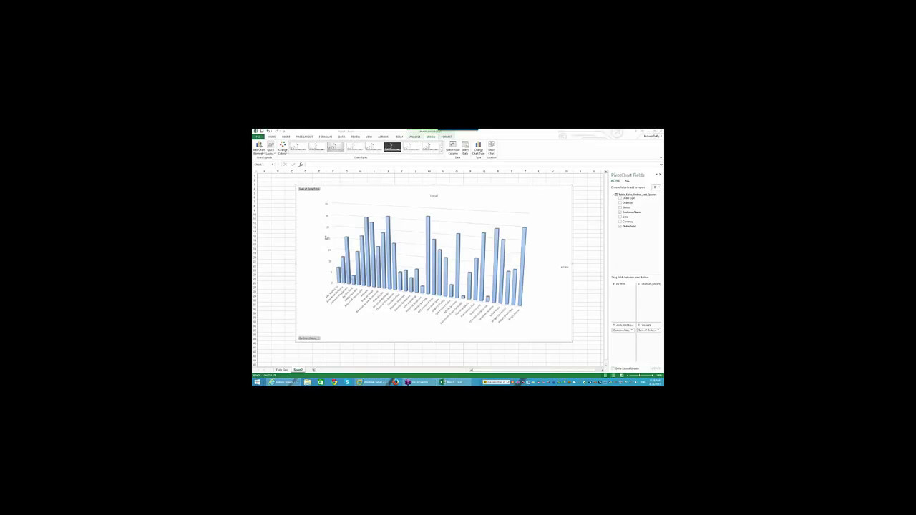
{"action": "left_click", "coordinate": [282, 370]}
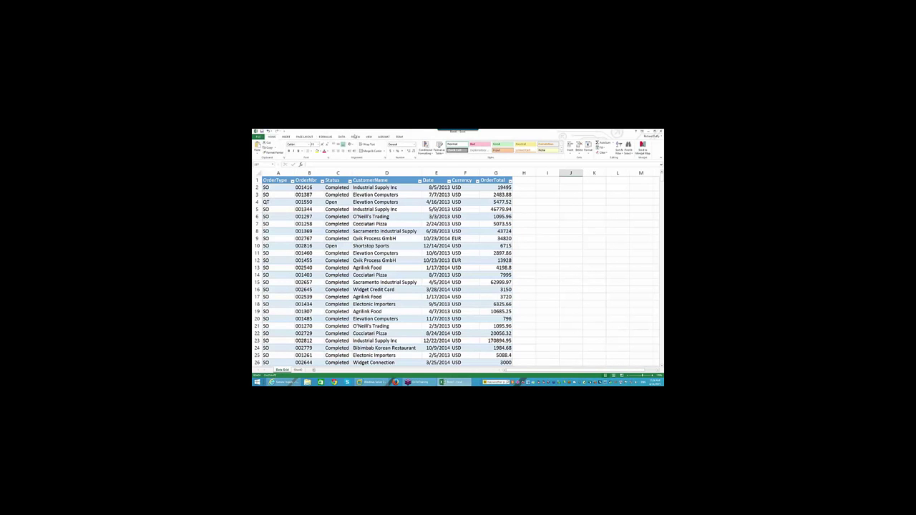
Use Refresh All on the Data tab to reload the Sales Orders OData query
{"action": "left_click", "coordinate": [343, 137]}
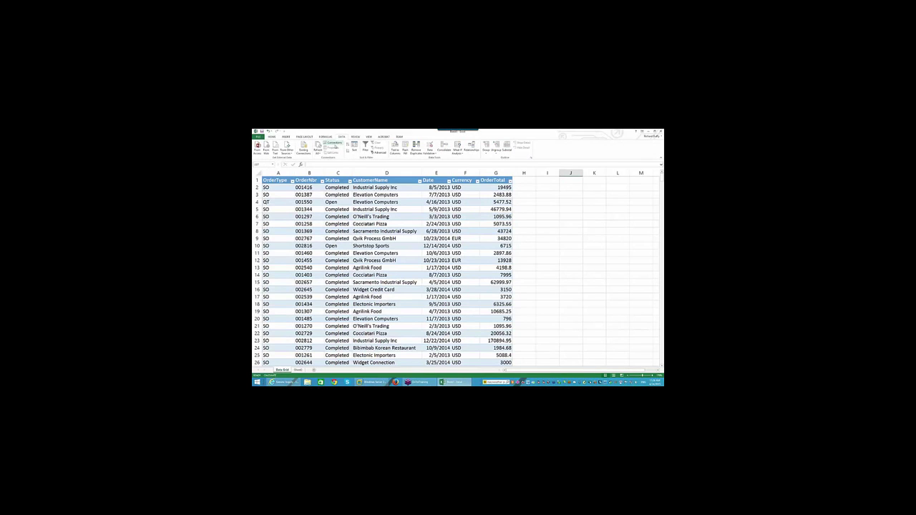
{"action": "left_click", "coordinate": [318, 146]}
Minimize Excel, bring back the Internet Explorer Generic Inquiry page, and start a new tab
{"action": "left_click", "coordinate": [647, 131]}
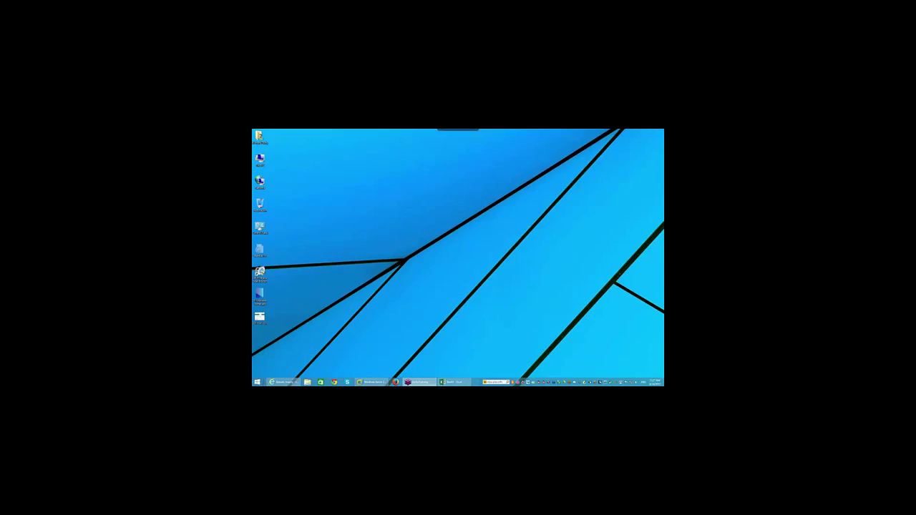
{"action": "left_click", "coordinate": [283, 382]}
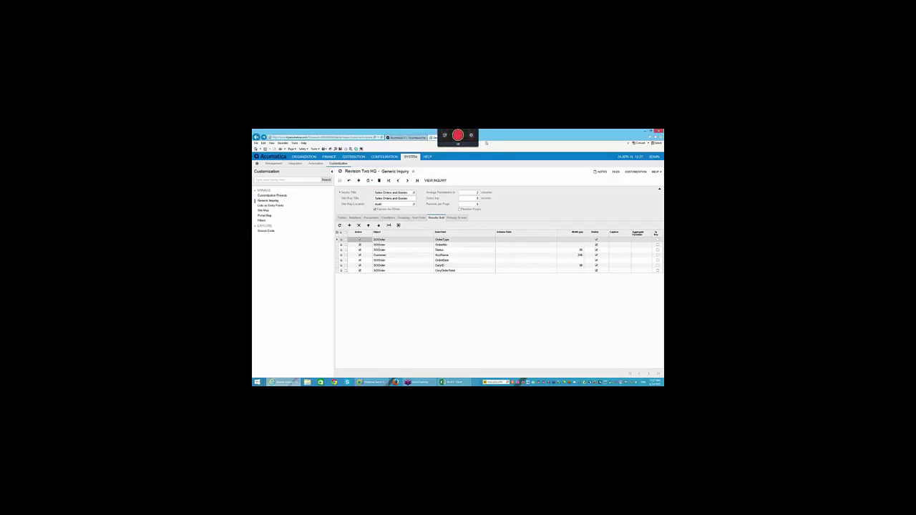
{"action": "left_click", "coordinate": [473, 137]}
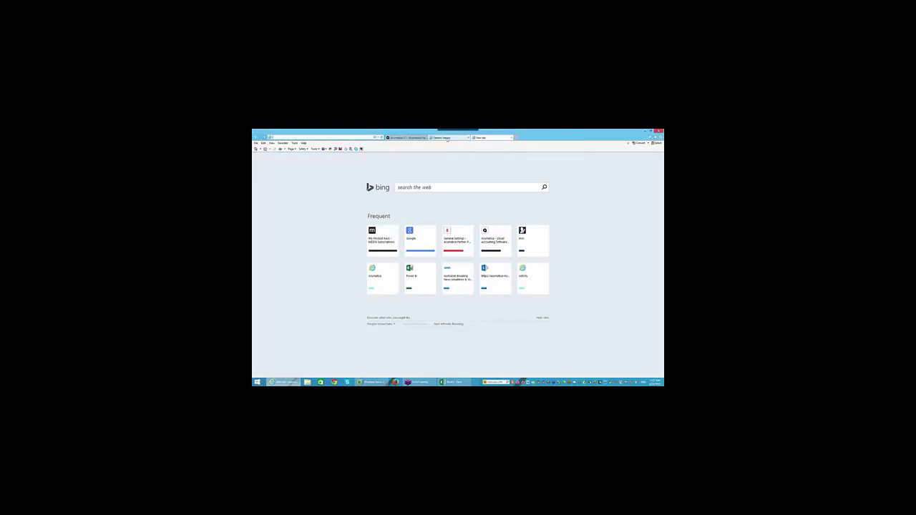
{"action": "left_click", "coordinate": [351, 136]}
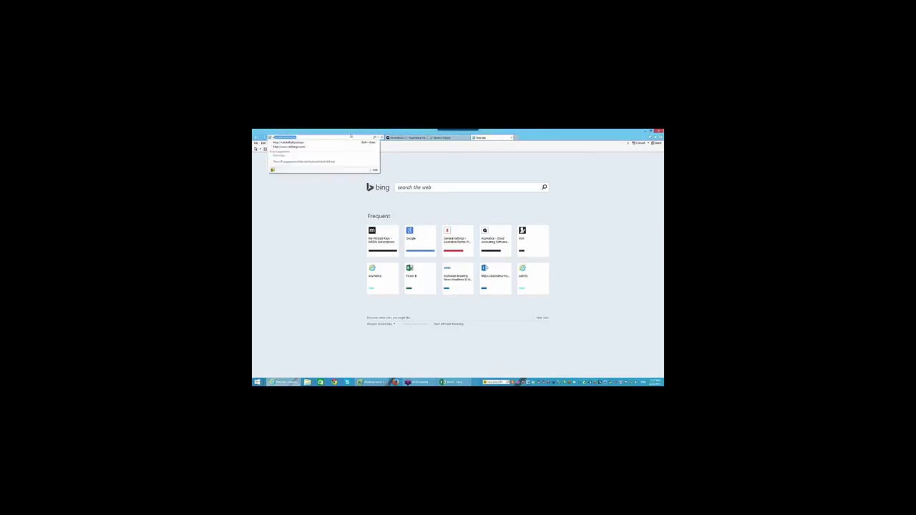
{"action": "type", "text": "www.jonesit"}
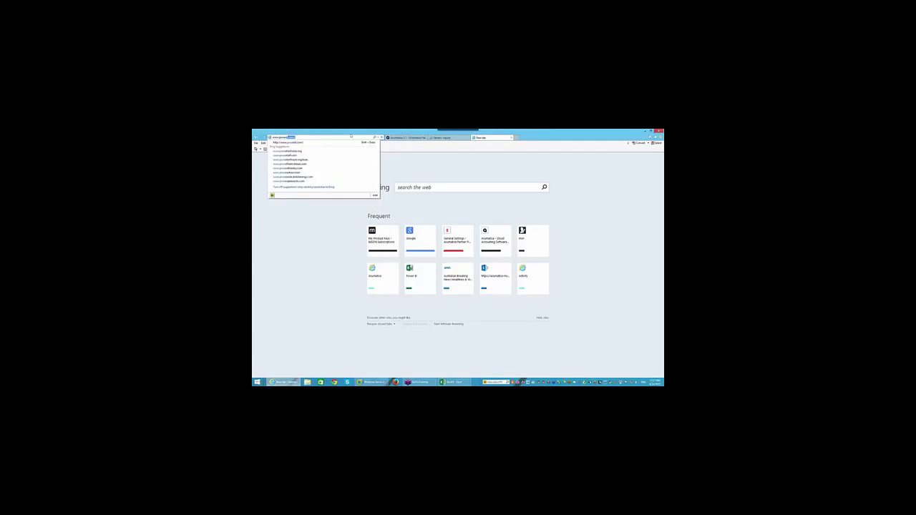
{"action": "key", "text": "Return"}
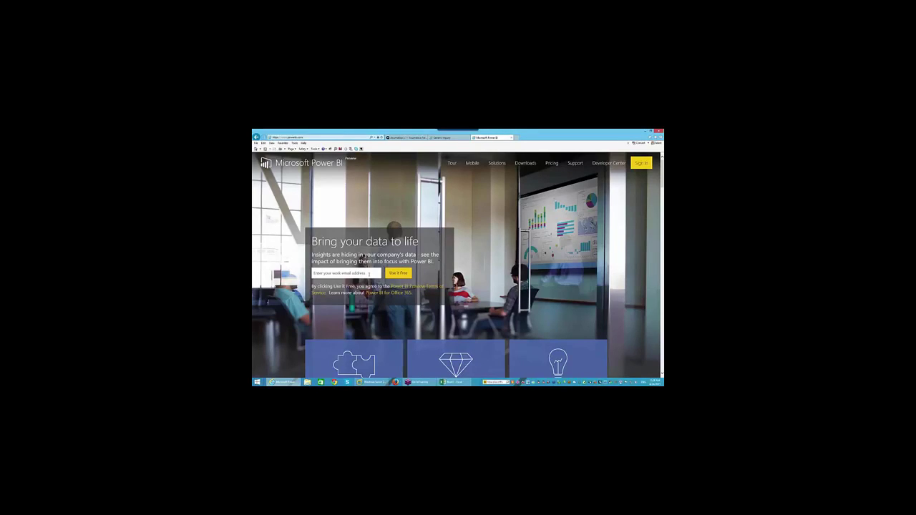
Sign in to Power BI with the saved work account tile
{"action": "left_click", "coordinate": [636, 163]}
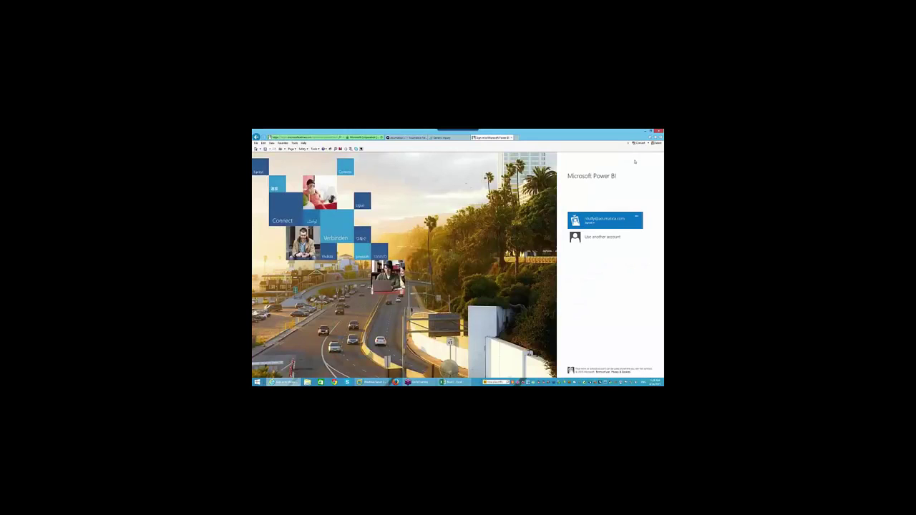
{"action": "left_click", "coordinate": [597, 222]}
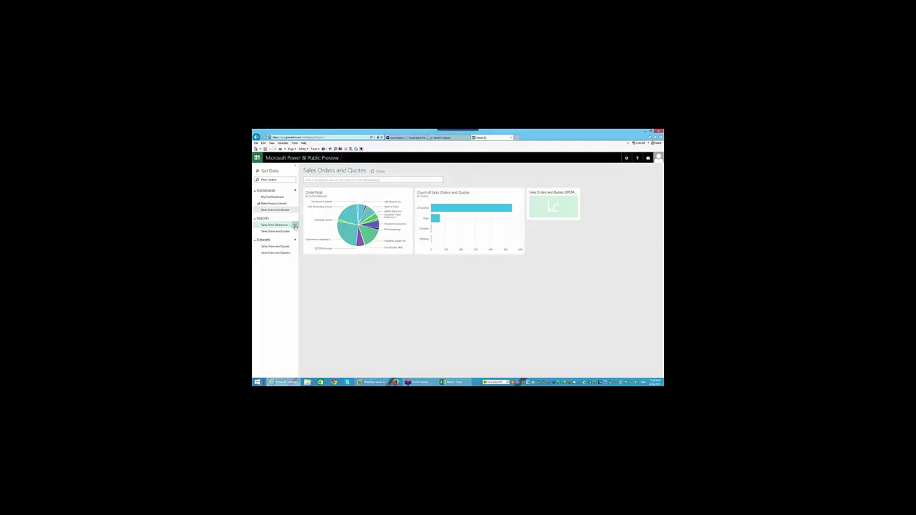
Delete both reports, including Sales Order Dashboard
{"action": "left_click", "coordinate": [294, 226]}
{"action": "left_click", "coordinate": [334, 237]}
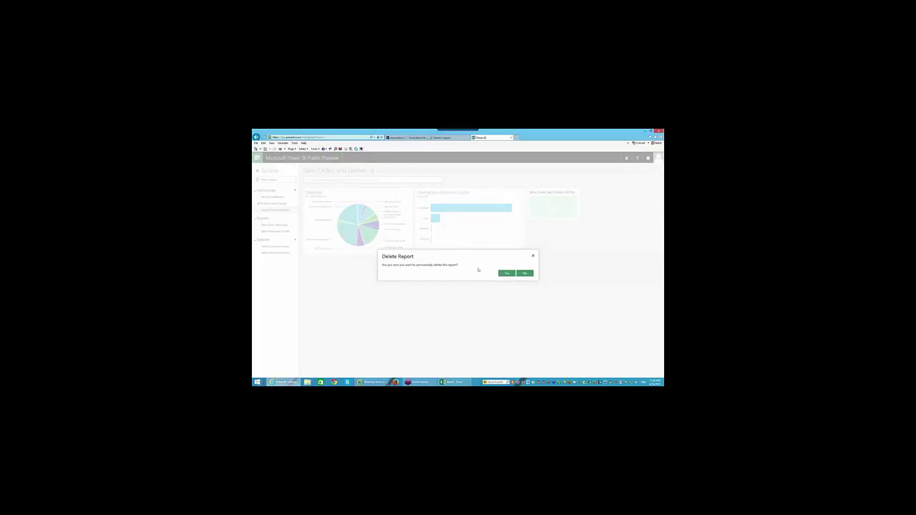
{"action": "left_click", "coordinate": [506, 273]}
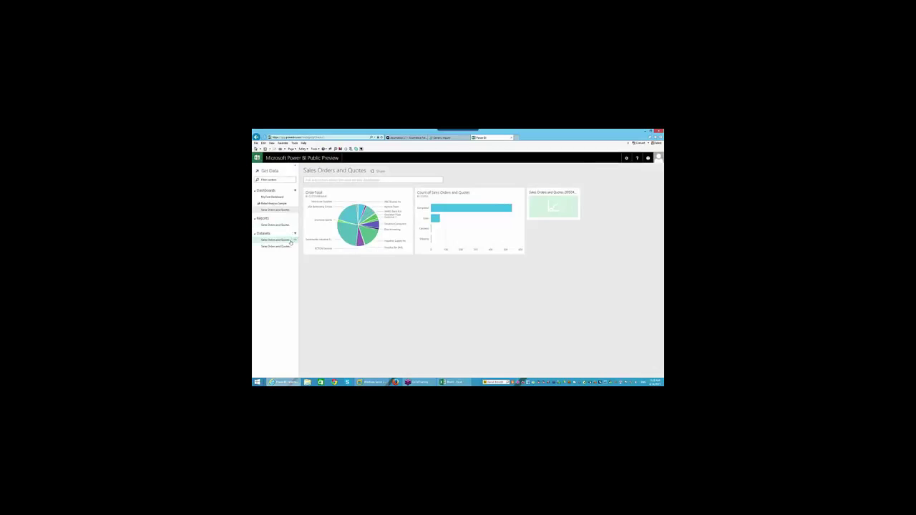
{"action": "left_click", "coordinate": [294, 226]}
{"action": "left_click", "coordinate": [338, 236]}
{"action": "left_click", "coordinate": [506, 273]}
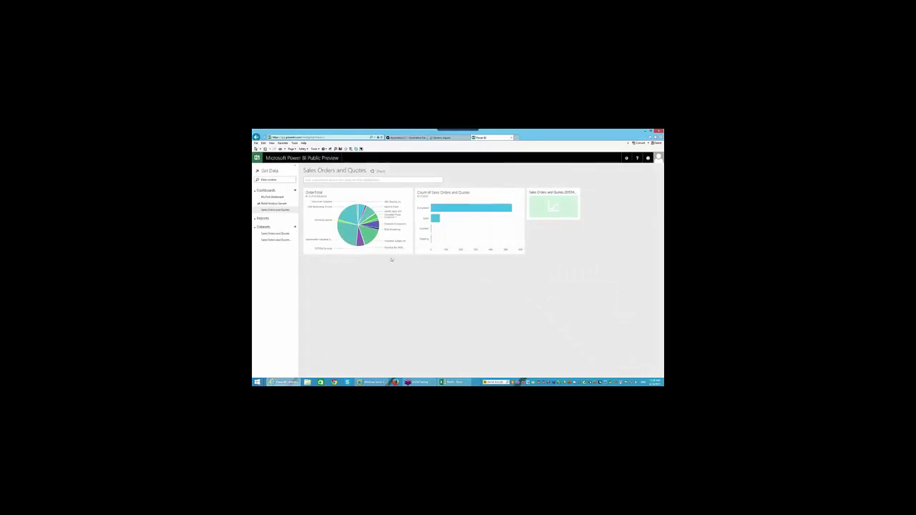
Delete both datasets
{"action": "left_click", "coordinate": [296, 237]}
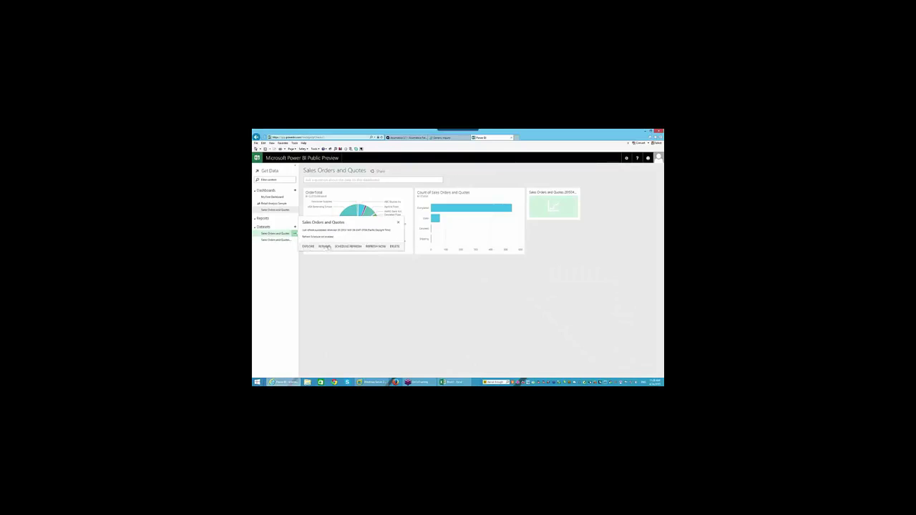
{"action": "left_click", "coordinate": [308, 247]}
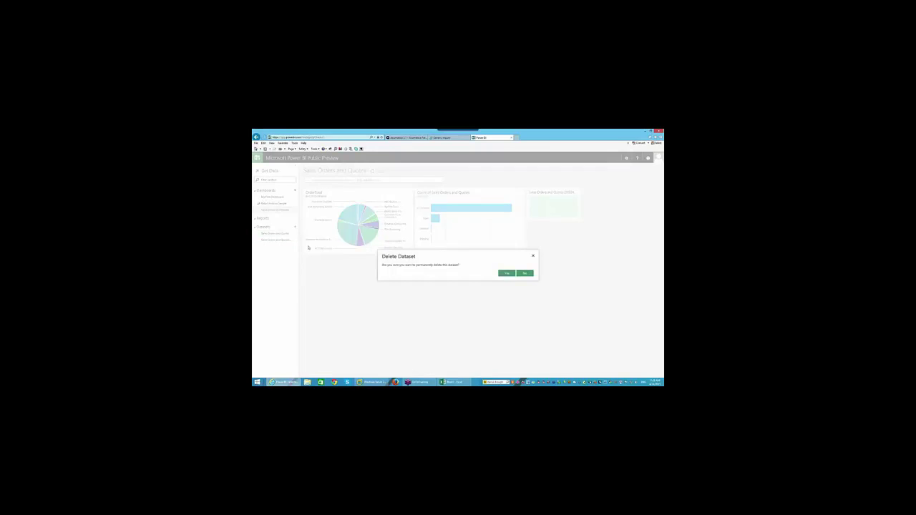
{"action": "left_click", "coordinate": [506, 273]}
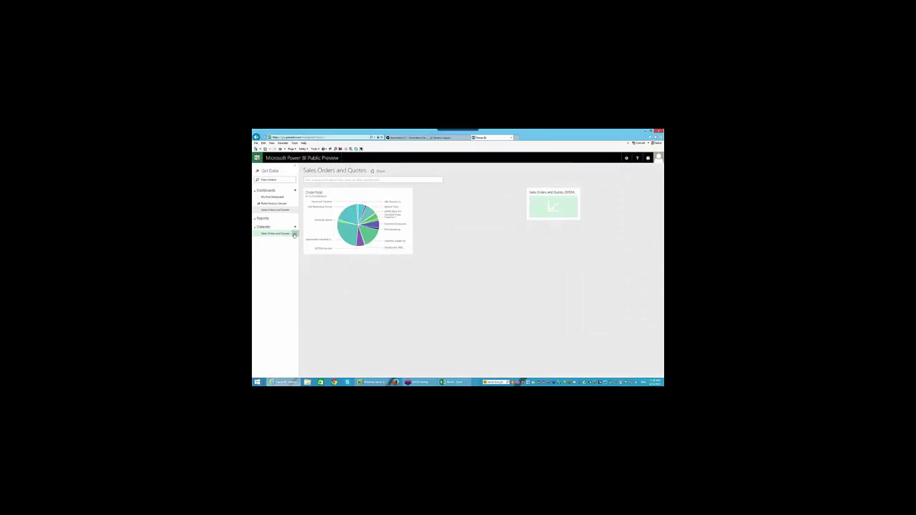
{"action": "left_click", "coordinate": [293, 235]}
{"action": "left_click", "coordinate": [390, 249]}
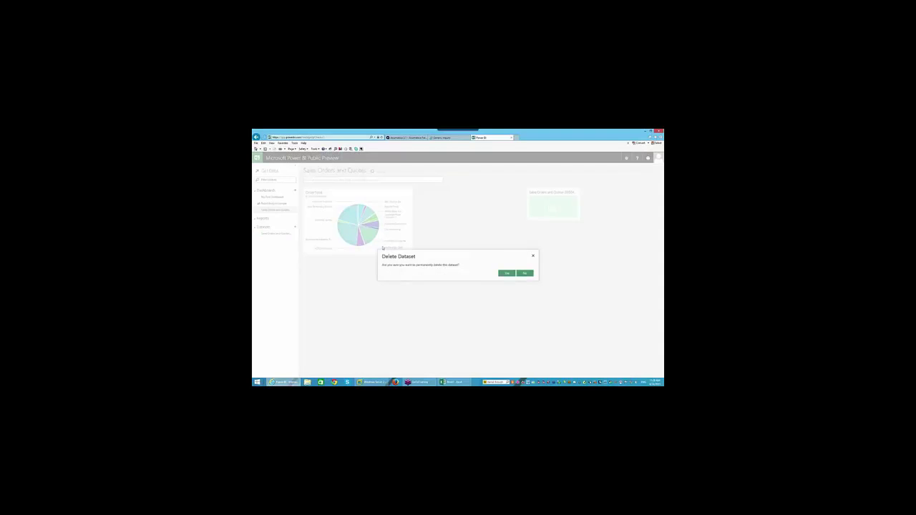
{"action": "left_click", "coordinate": [506, 273]}
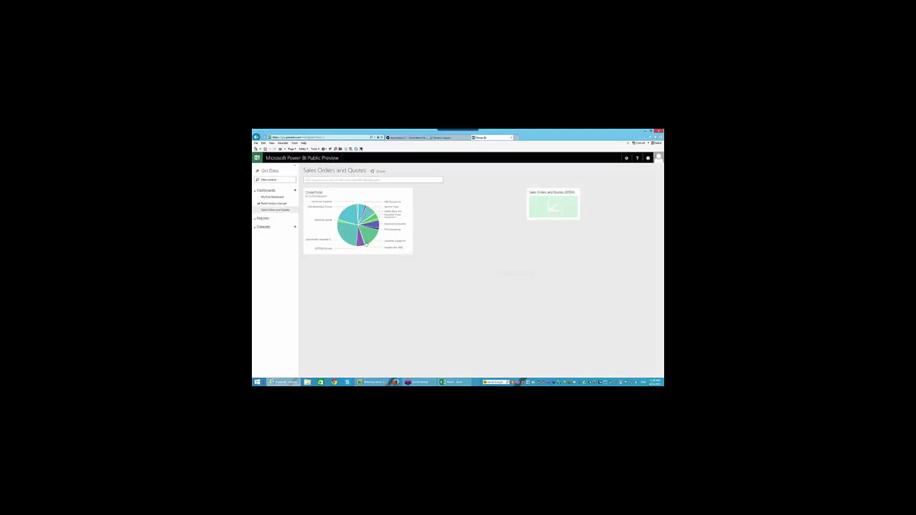
Delete the Sales Orders and Quotes and My First Dashboard dashboards
{"action": "left_click", "coordinate": [294, 211]}
{"action": "left_click", "coordinate": [348, 219]}
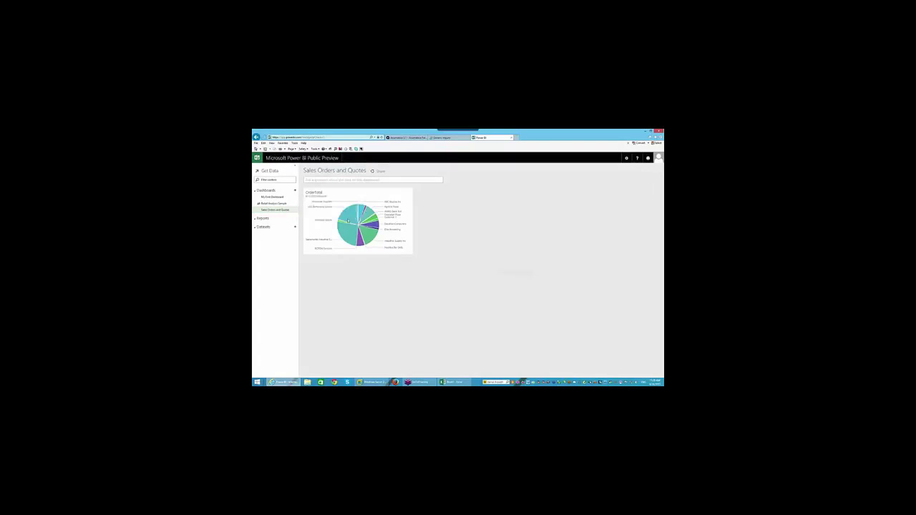
{"action": "left_click", "coordinate": [505, 272]}
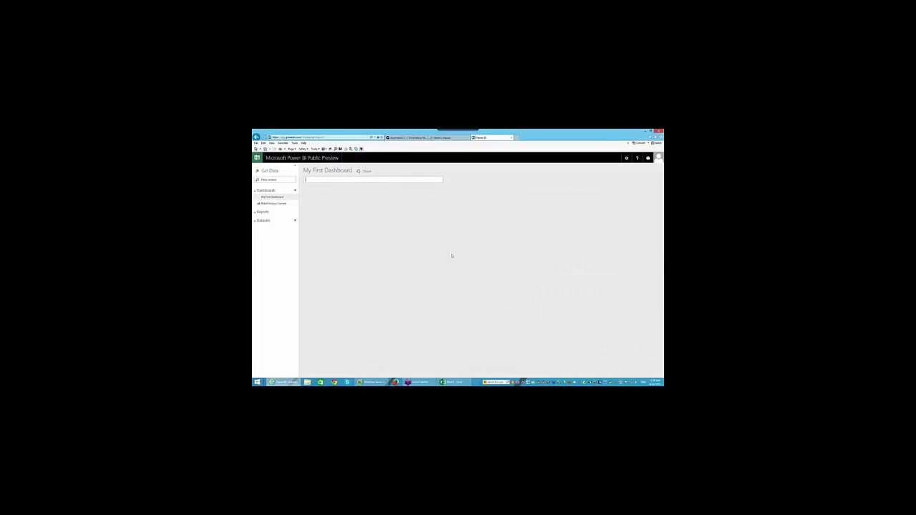
{"action": "left_click", "coordinate": [294, 197]}
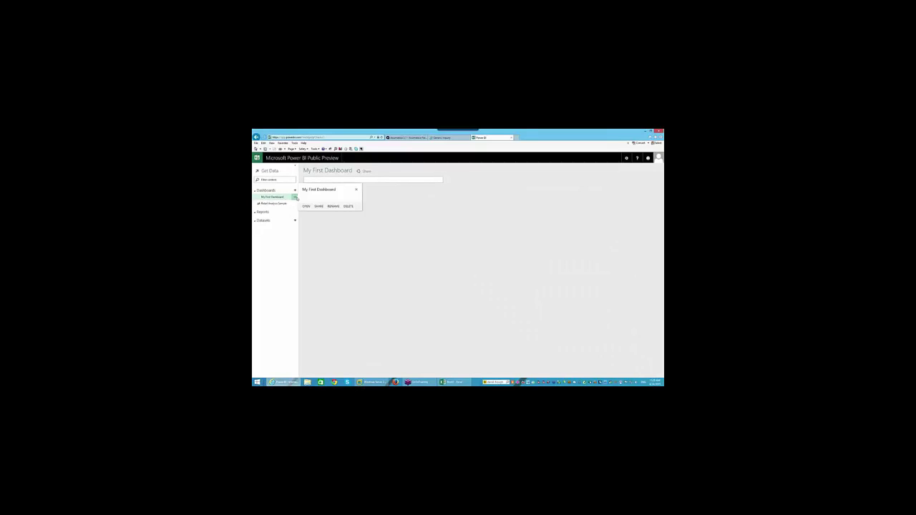
{"action": "left_click", "coordinate": [349, 206]}
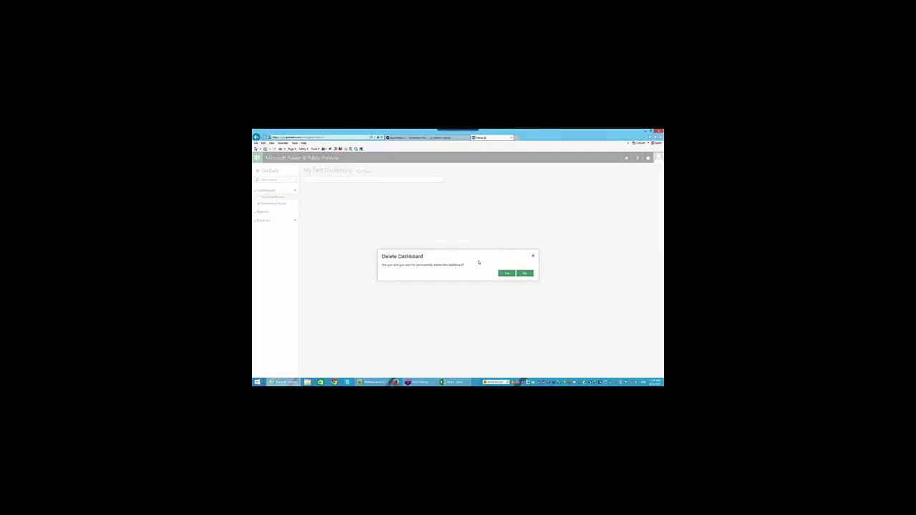
{"action": "left_click", "coordinate": [507, 273]}
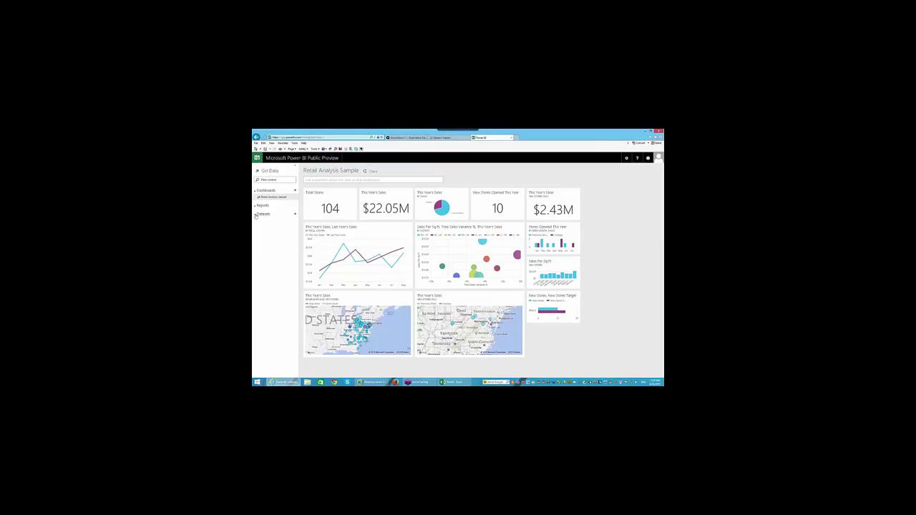
Open Get Data from the + beside Datasets, with Excel Workbook as the source
{"action": "left_click", "coordinate": [293, 214]}
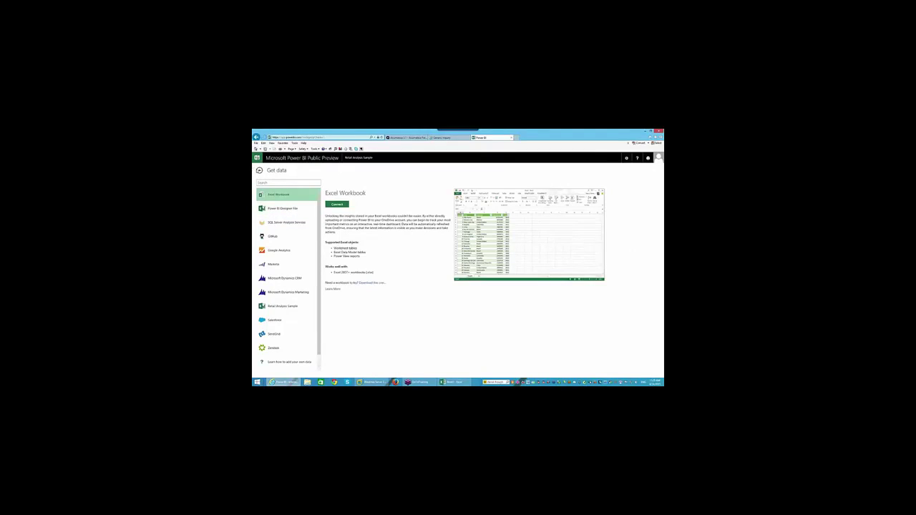
{"action": "left_click", "coordinate": [260, 170]}
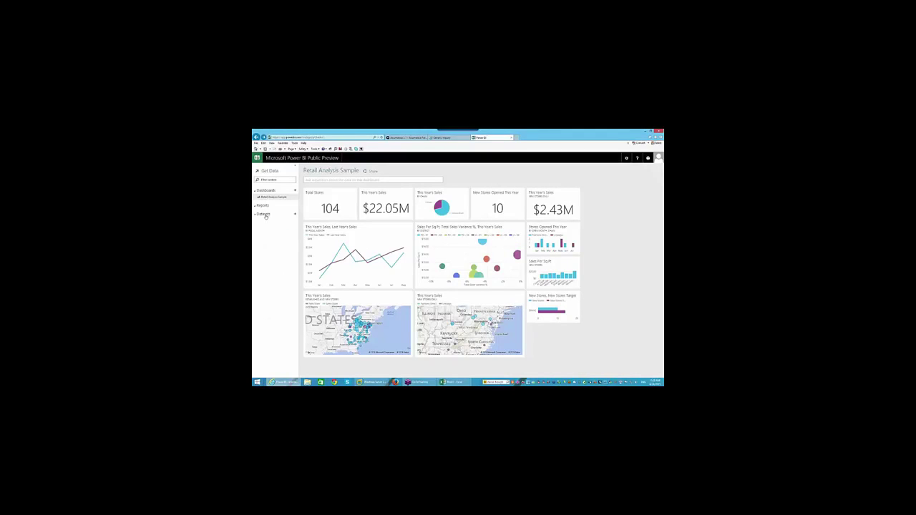
{"action": "left_click", "coordinate": [295, 215]}
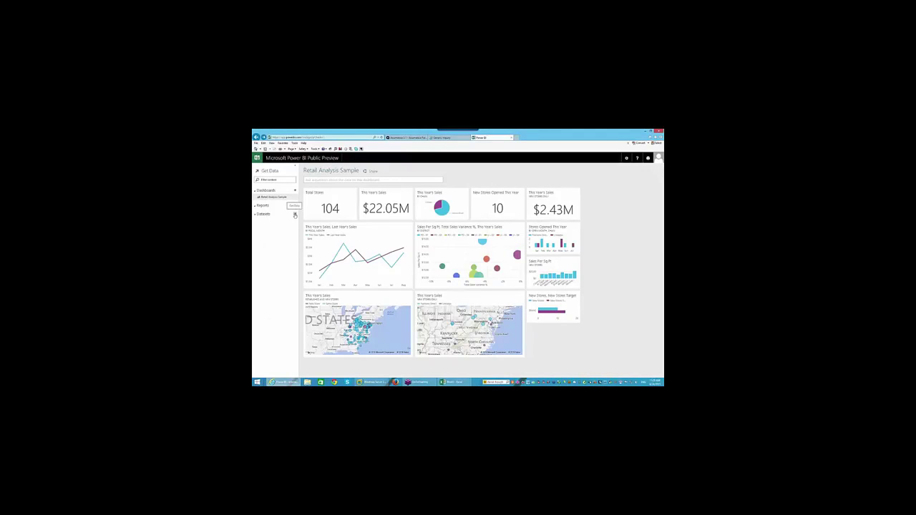
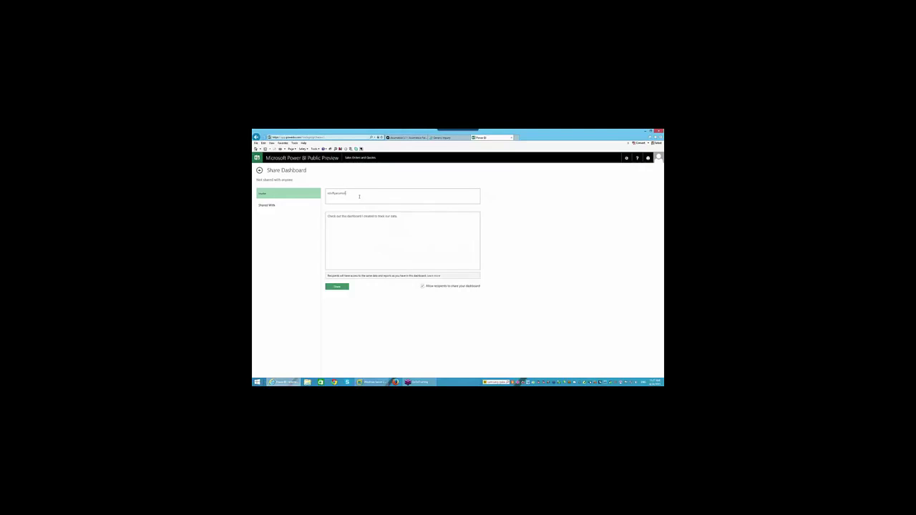
Share Sales Orders and Quotes with the recipient's e-mail, allowing resharing, then return to it
{"action": "type", "text": "demo.com"}
{"action": "left_click", "coordinate": [423, 287]}
{"action": "left_click", "coordinate": [335, 287]}
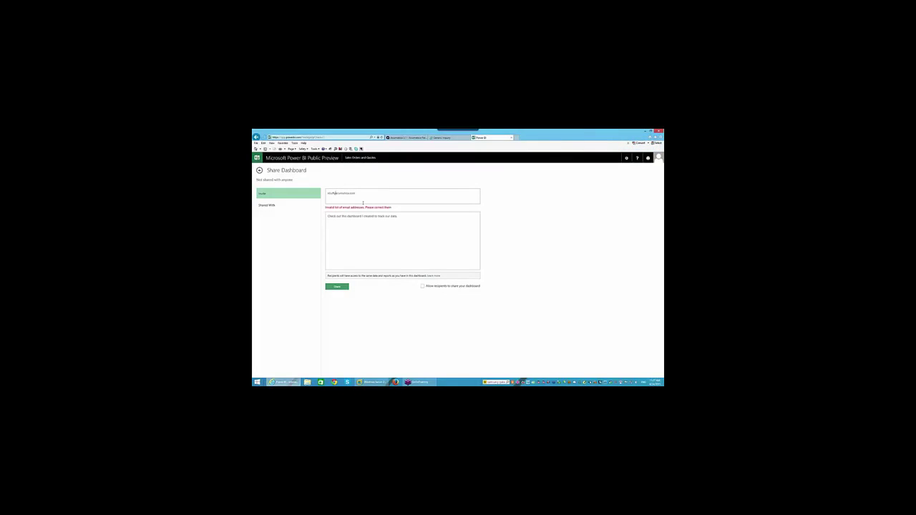
{"action": "left_click", "coordinate": [384, 224]}
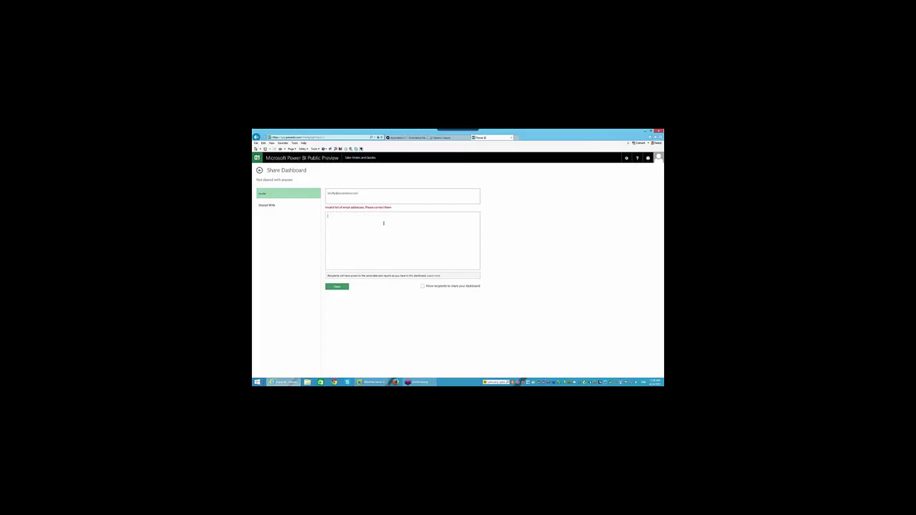
{"action": "left_click", "coordinate": [337, 287]}
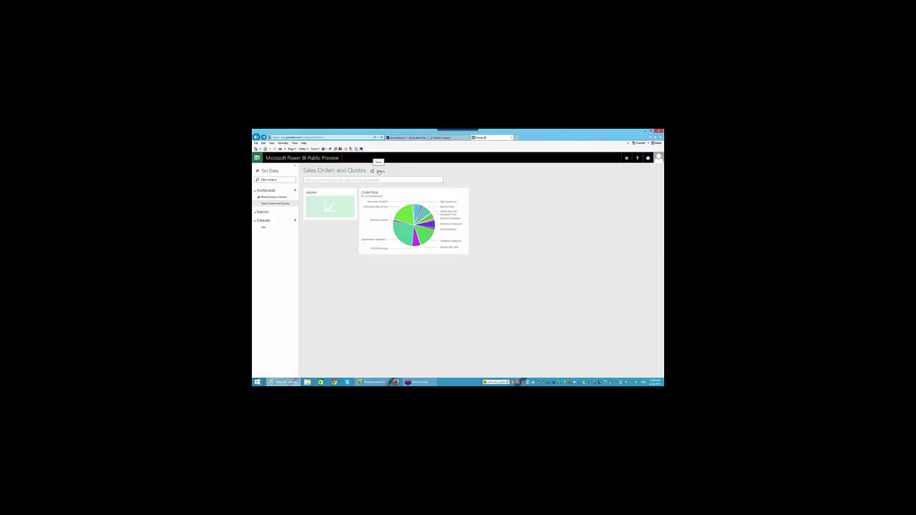
{"action": "left_click", "coordinate": [379, 171]}
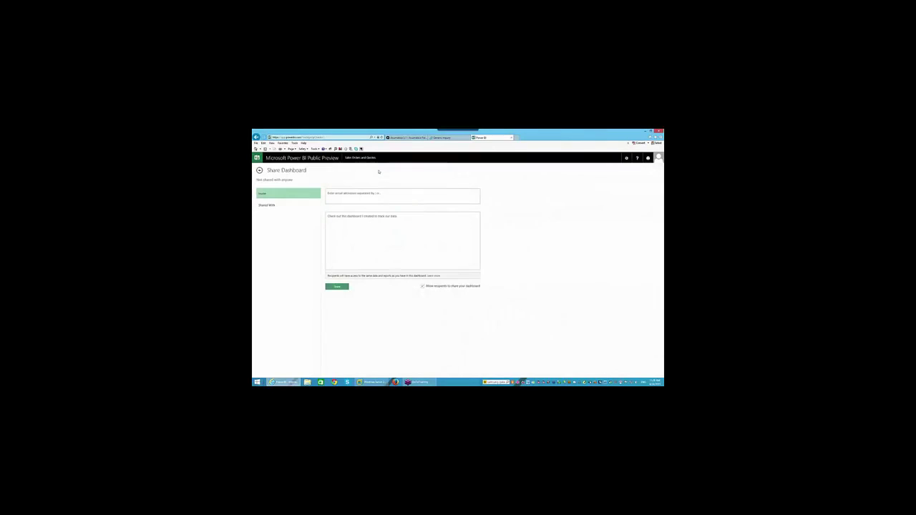
{"action": "left_click", "coordinate": [261, 171]}
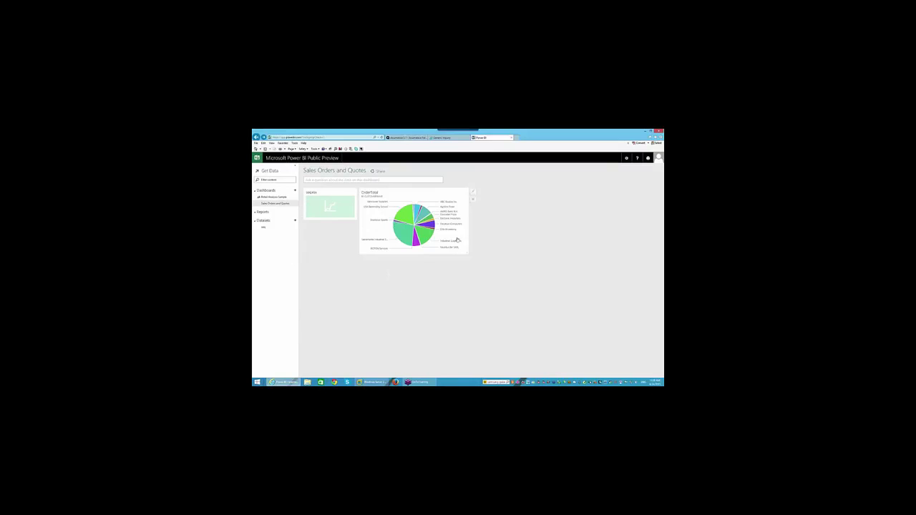
Save the Power BI Designer Preview installer from the Downloads menu
{"action": "left_click", "coordinate": [628, 158]}
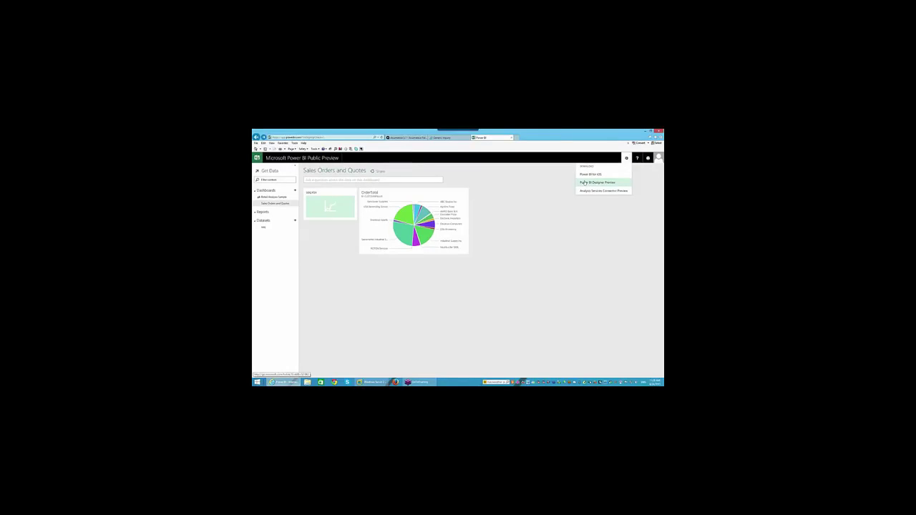
{"action": "left_click", "coordinate": [585, 183]}
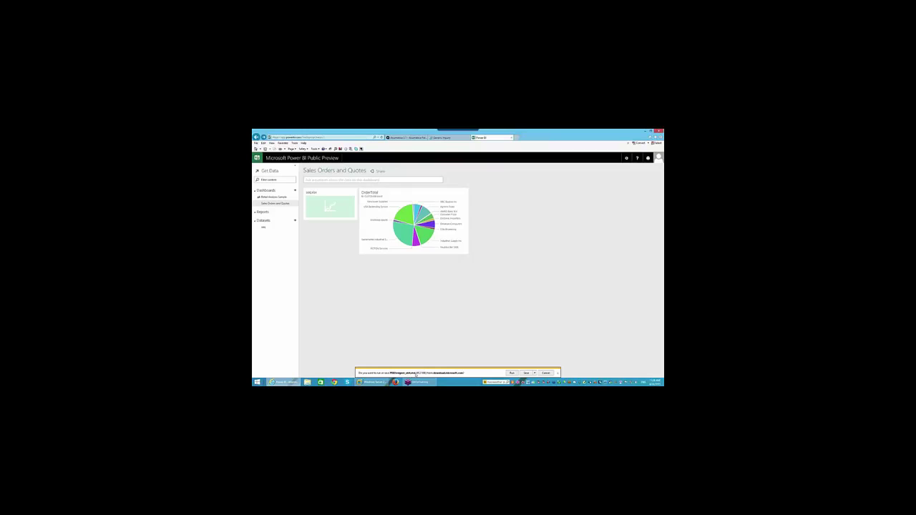
{"action": "left_click", "coordinate": [526, 373]}
{"action": "left_click", "coordinate": [558, 373]}
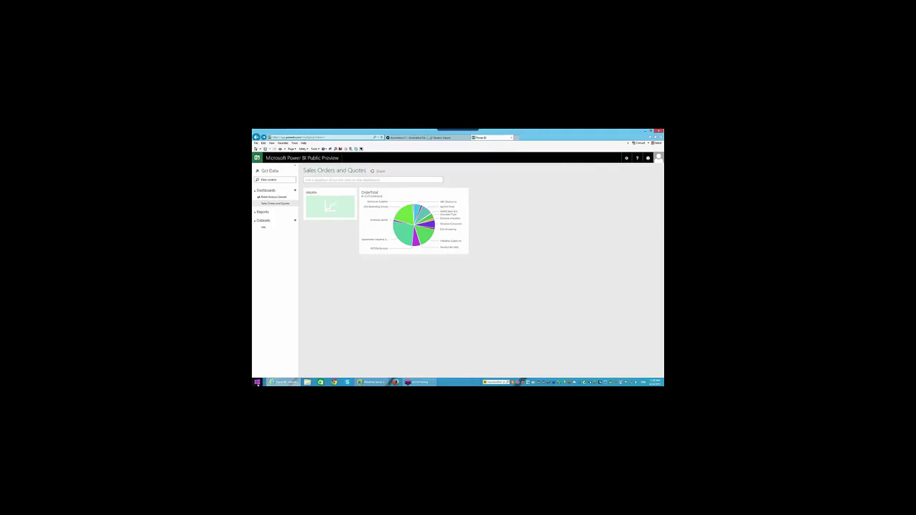
Search the Start screen for 'power' and launch Microsoft Power BI Designer
{"action": "left_click", "coordinate": [257, 383]}
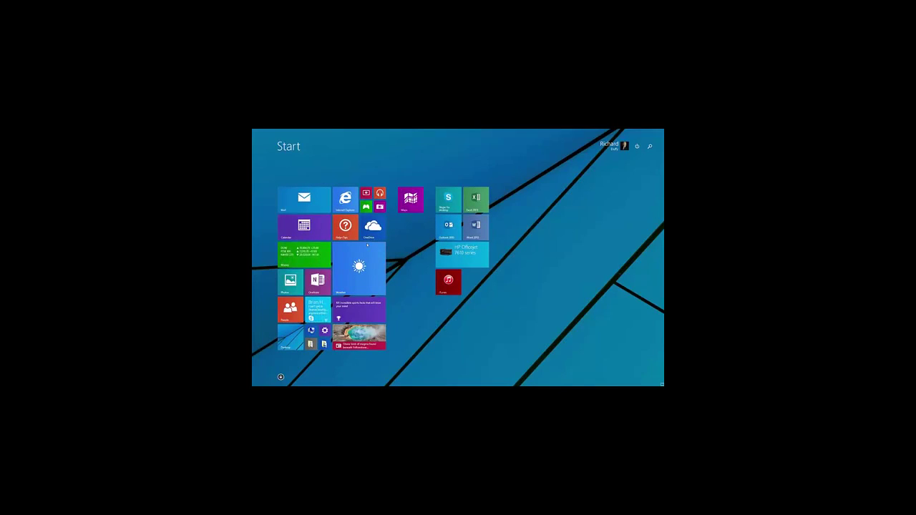
{"action": "type", "text": "power"}
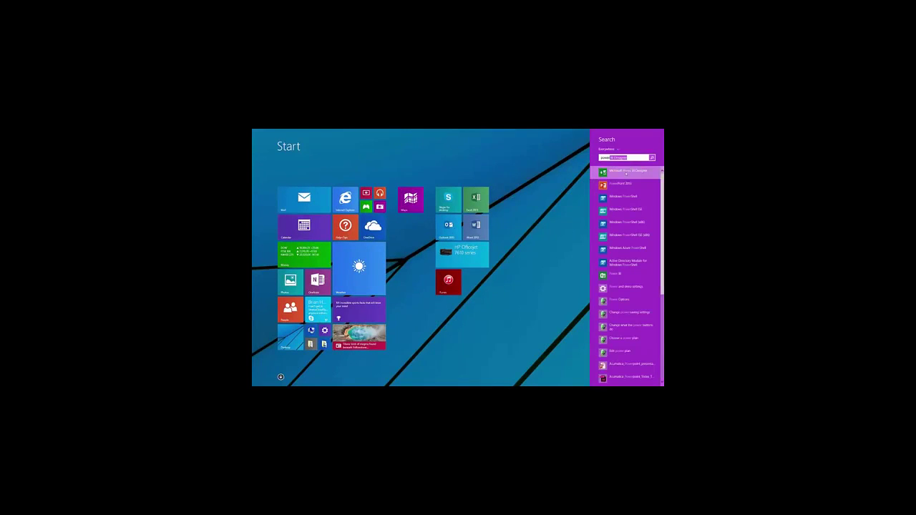
{"action": "left_click", "coordinate": [626, 173]}
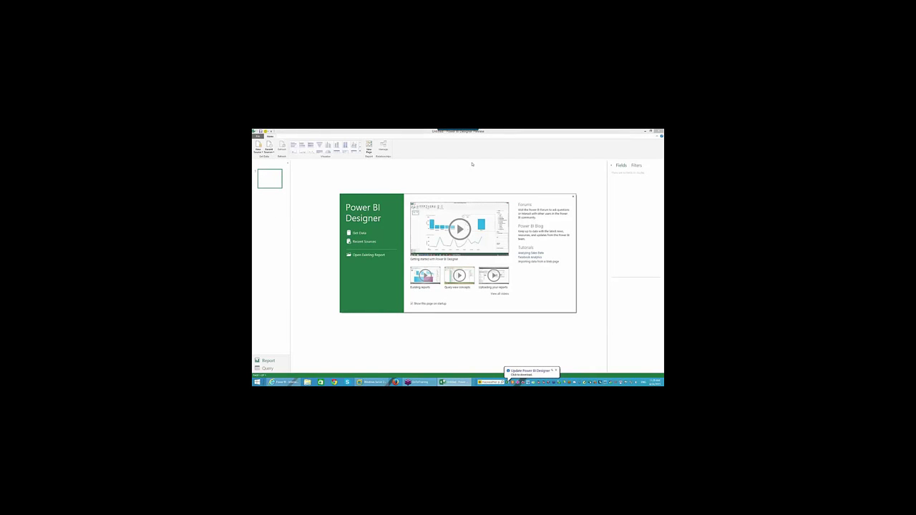
From Get Data, connect to an OData Feed source for the Acumatica feed URL
{"action": "left_click", "coordinate": [359, 234]}
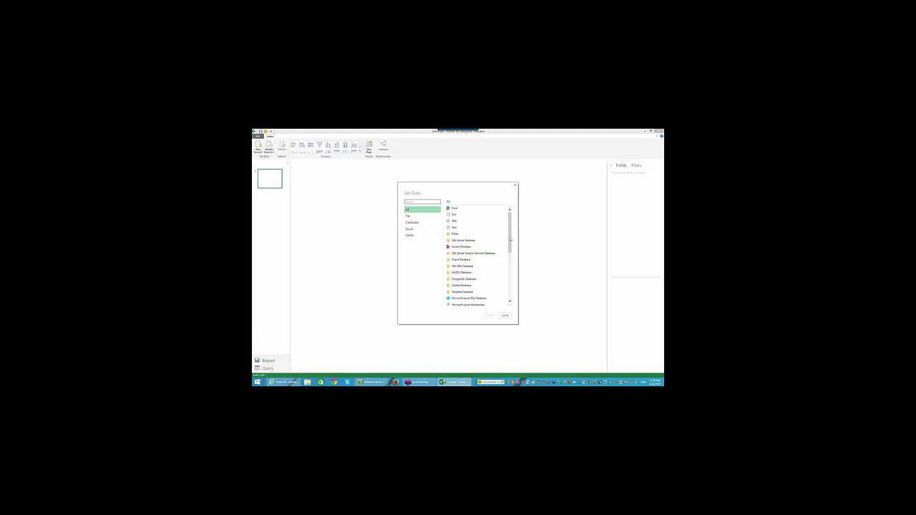
{"action": "left_click_drag", "start_coordinate": [509, 242], "coordinate": [510, 284]}
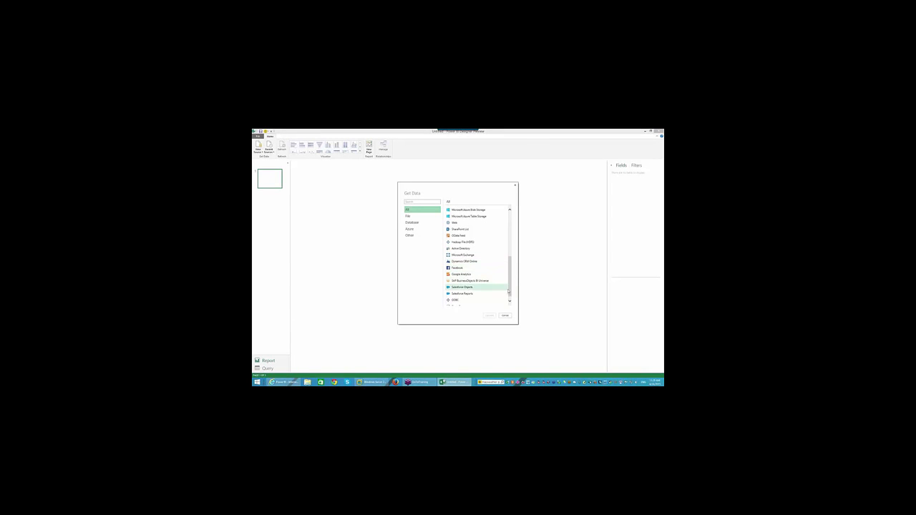
{"action": "left_click_drag", "start_coordinate": [510, 294], "coordinate": [508, 268]}
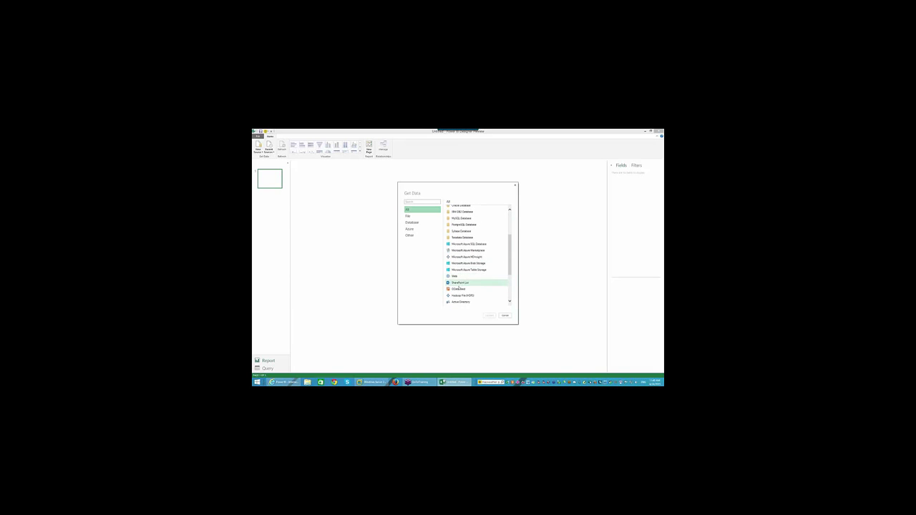
{"action": "left_click", "coordinate": [472, 288]}
{"action": "left_click", "coordinate": [489, 315]}
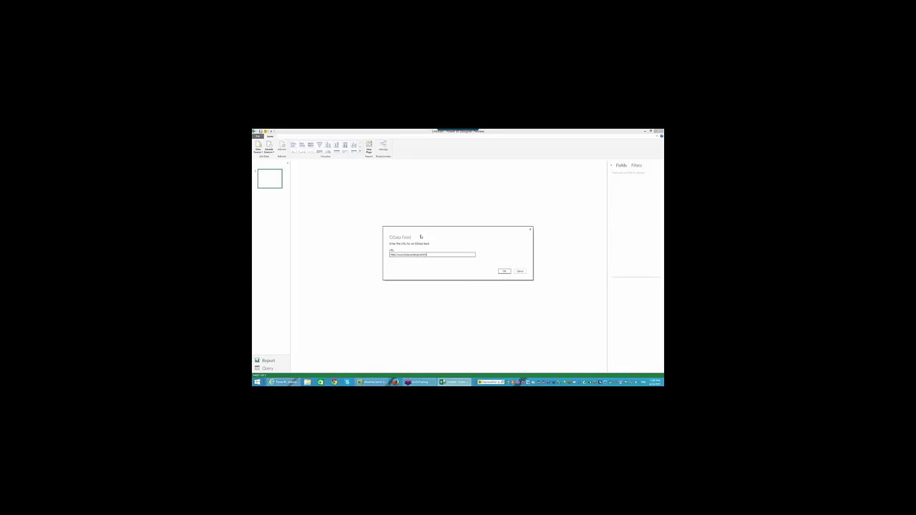
Confirm the feed URL and connect using Basic authentication with the username and password
{"action": "left_click", "coordinate": [505, 271]}
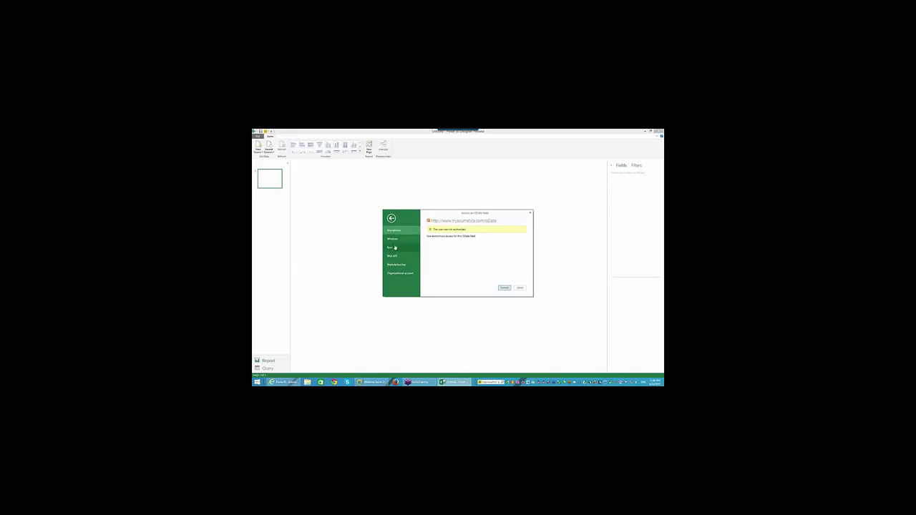
{"action": "left_click", "coordinate": [394, 247]}
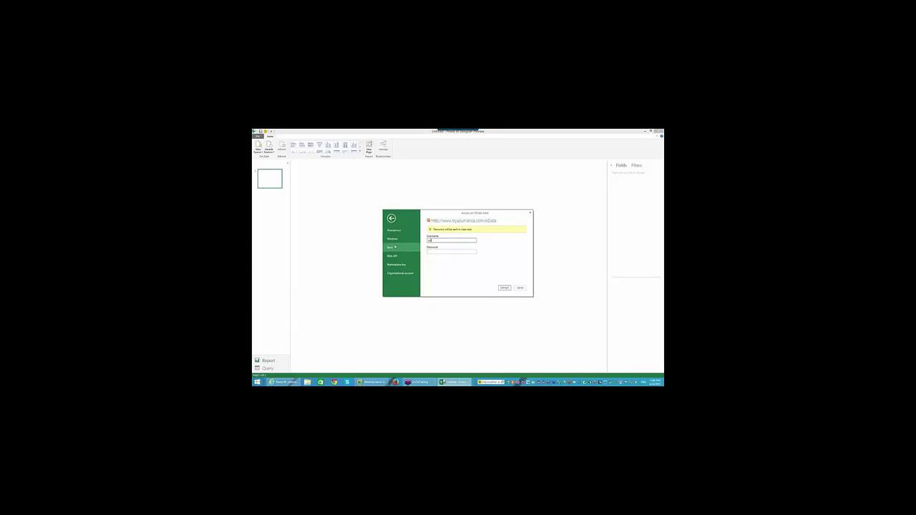
{"action": "type", "text": "admin"}
{"action": "key", "text": "Tab"}
{"action": "left_click", "coordinate": [505, 288]}
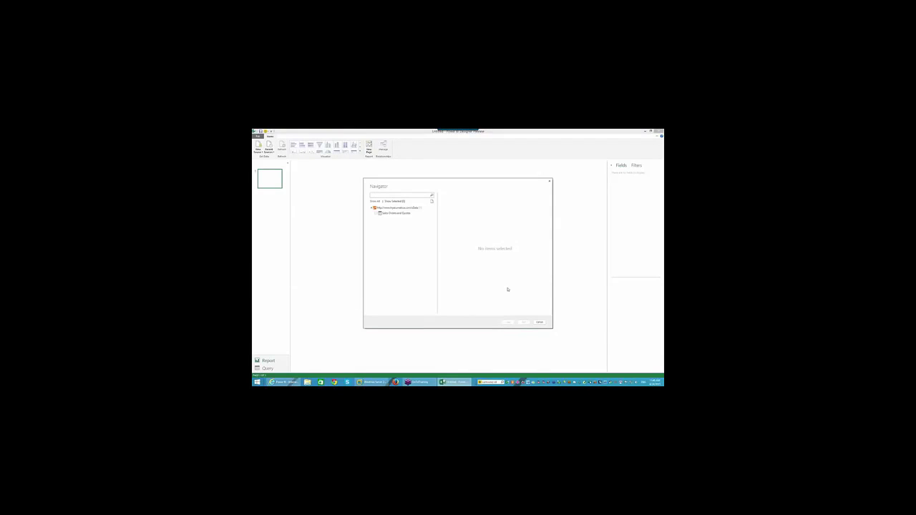
Select Sales Orders and Quotes in the Navigator and open it for editing
{"action": "left_click", "coordinate": [377, 214]}
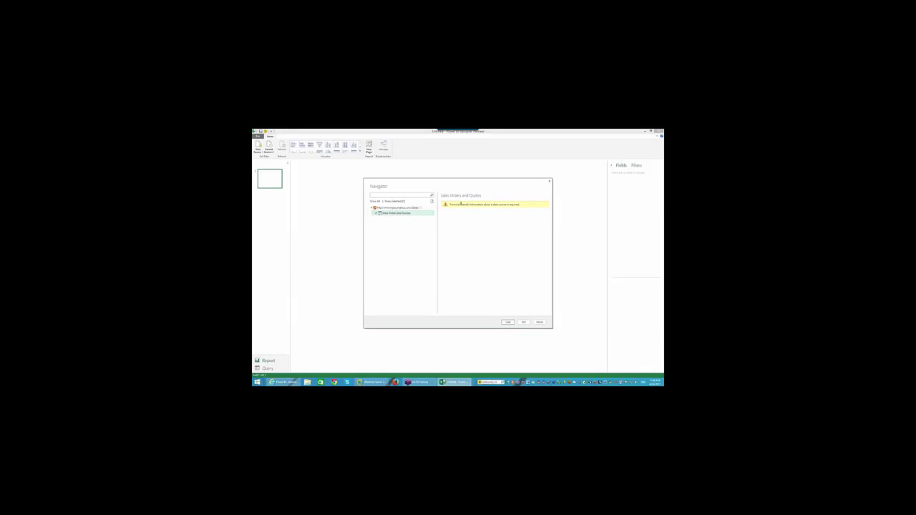
{"action": "double_click", "coordinate": [463, 204]}
{"action": "left_click", "coordinate": [416, 231]}
{"action": "left_click", "coordinate": [523, 323]}
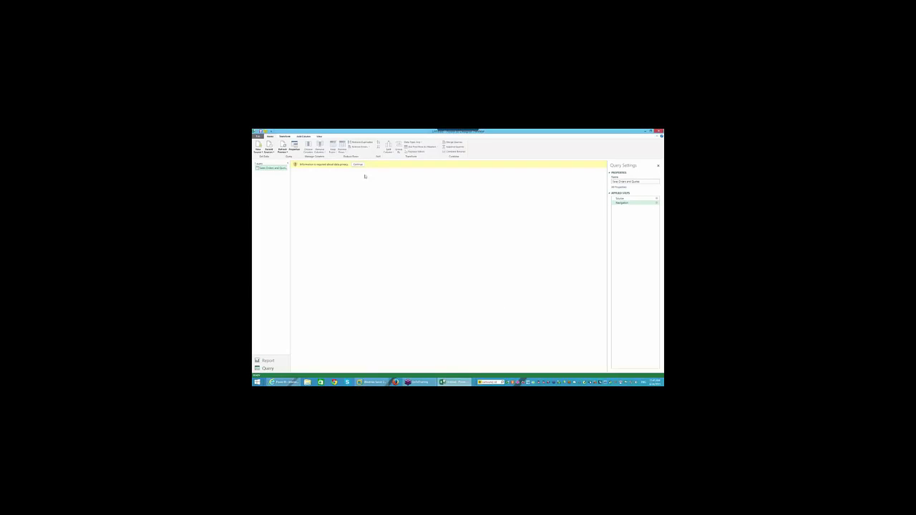
Set the privacy level of both data sources to Public and save
{"action": "left_click", "coordinate": [358, 164]}
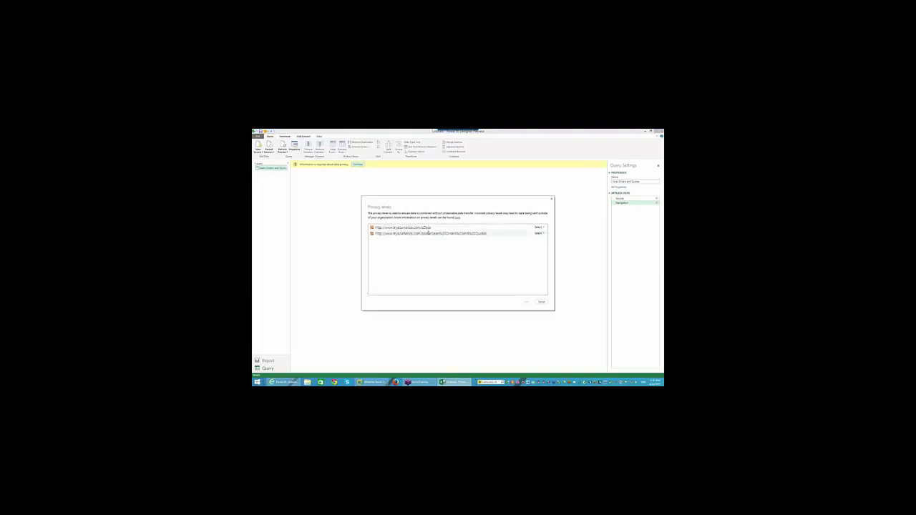
{"action": "left_click", "coordinate": [539, 233]}
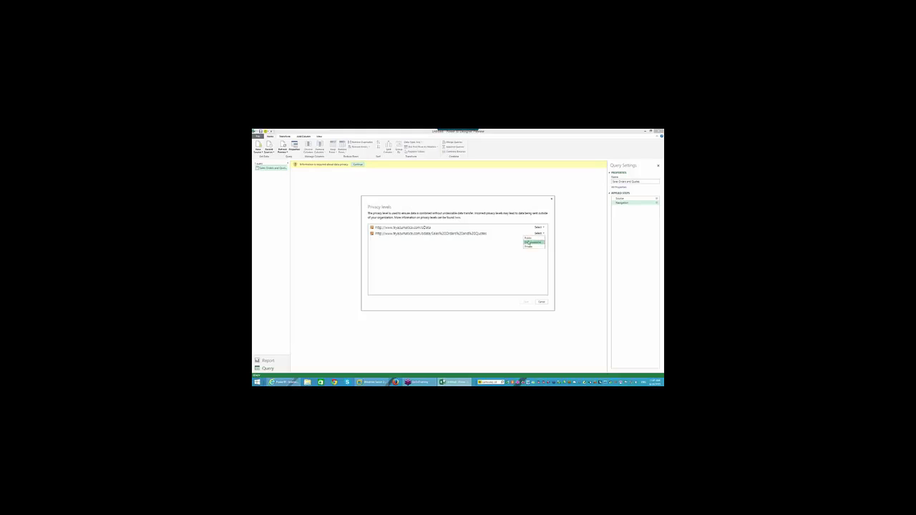
{"action": "left_click", "coordinate": [528, 238]}
{"action": "left_click", "coordinate": [539, 227]}
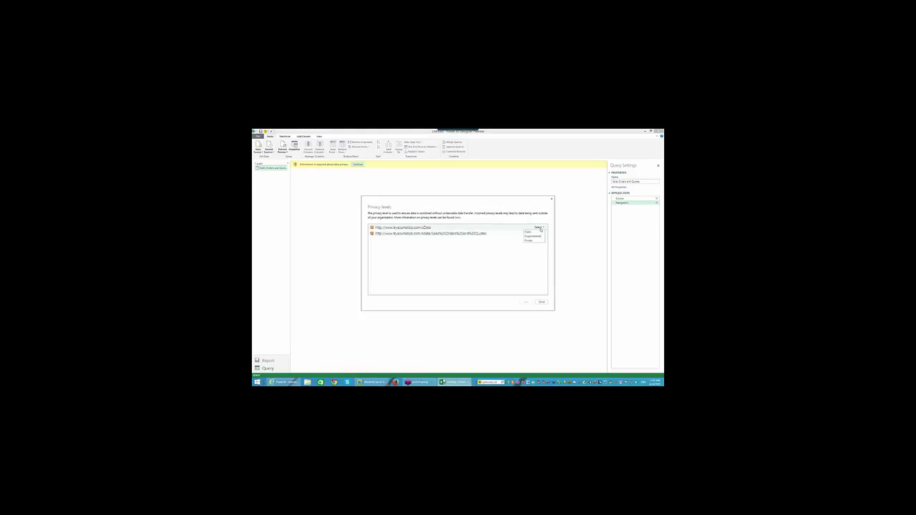
{"action": "left_click", "coordinate": [533, 232]}
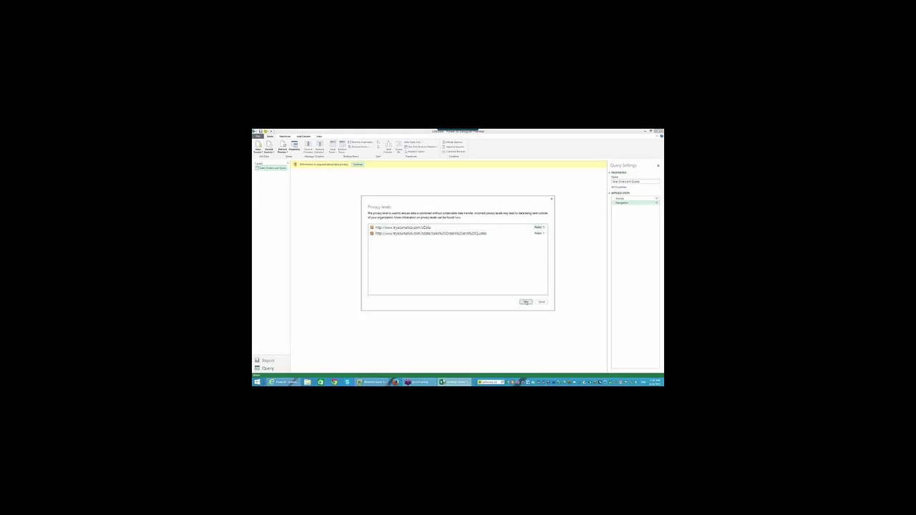
{"action": "left_click", "coordinate": [525, 301]}
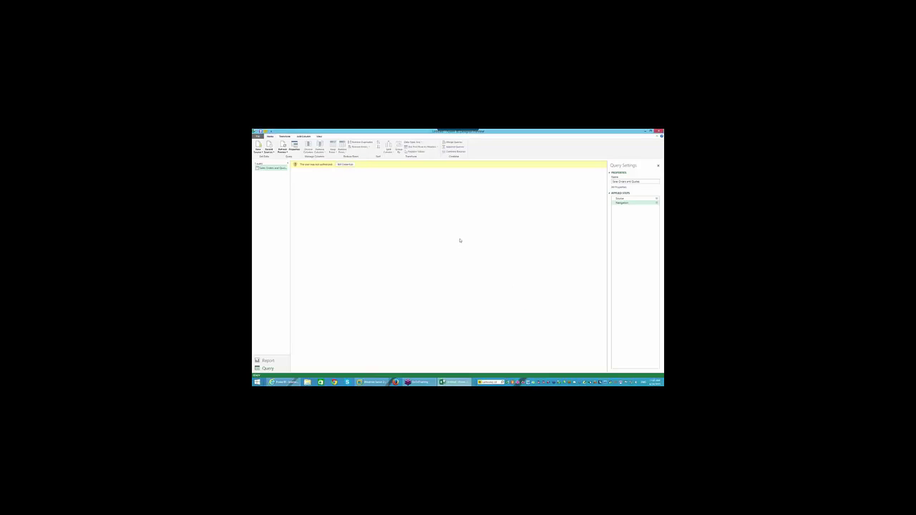
Re-enter Basic username and password credentials for the feed and connect
{"action": "left_click", "coordinate": [350, 165]}
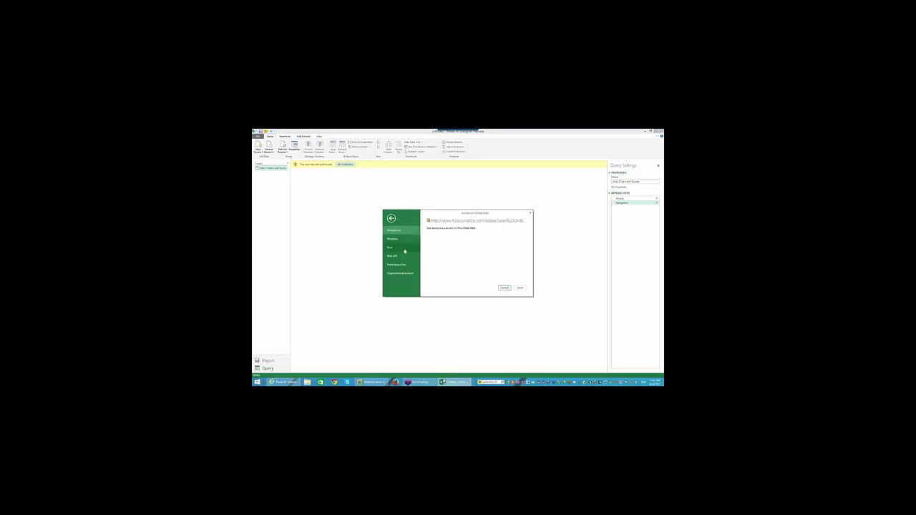
{"action": "left_click", "coordinate": [403, 248]}
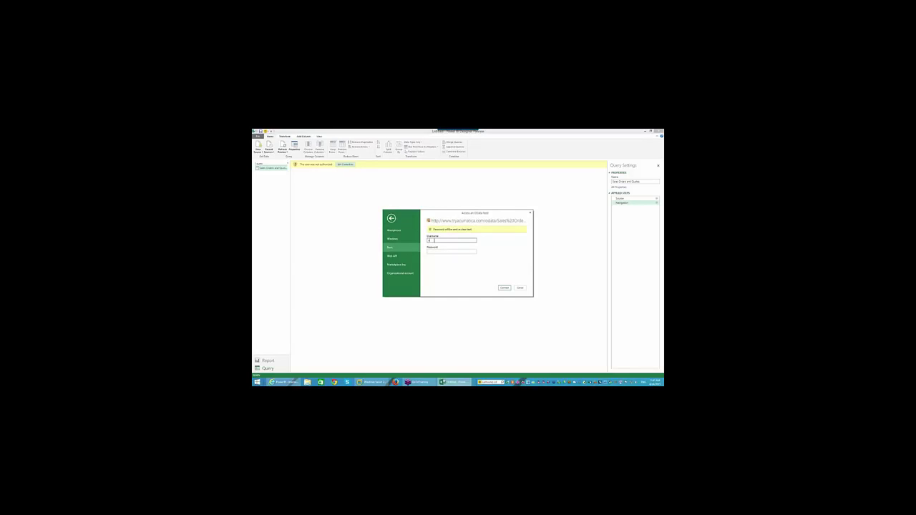
{"action": "key", "text": "Tab"}
{"action": "left_click", "coordinate": [504, 288]}
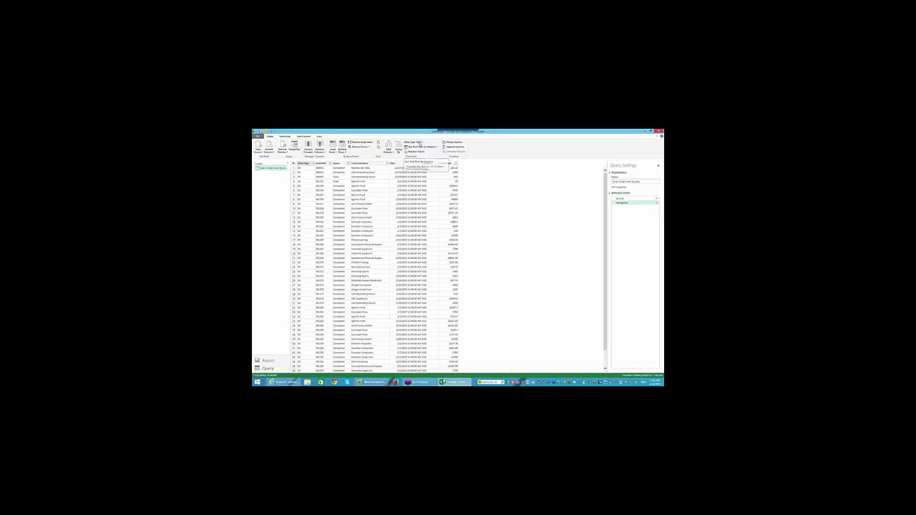
{"action": "left_click", "coordinate": [422, 143]}
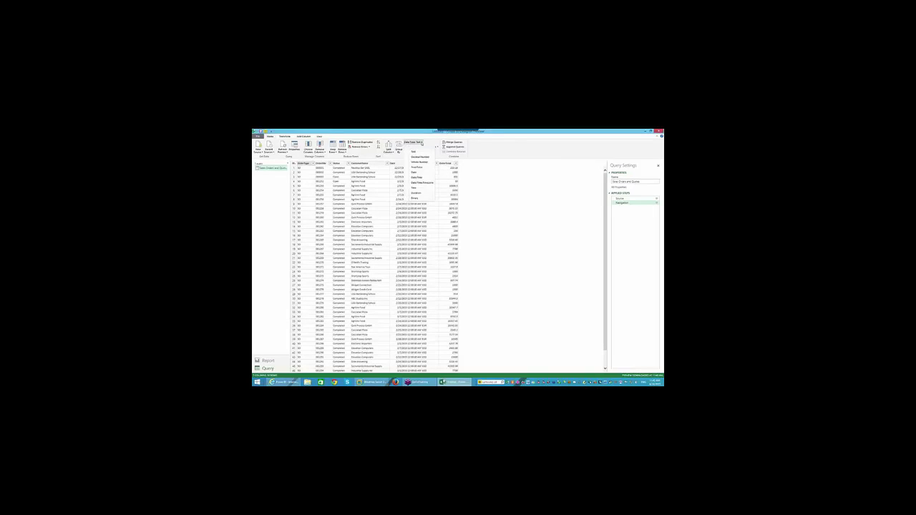
{"action": "left_click", "coordinate": [514, 146]}
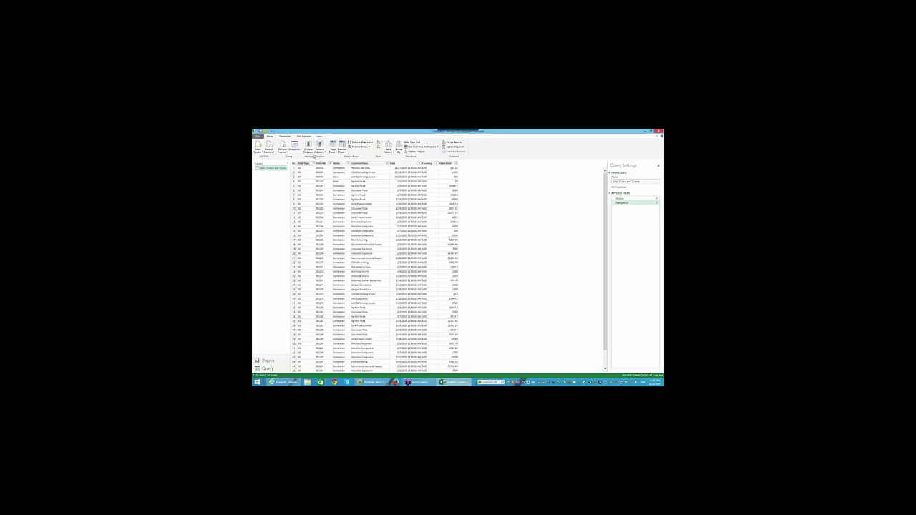
{"action": "left_click", "coordinate": [294, 146]}
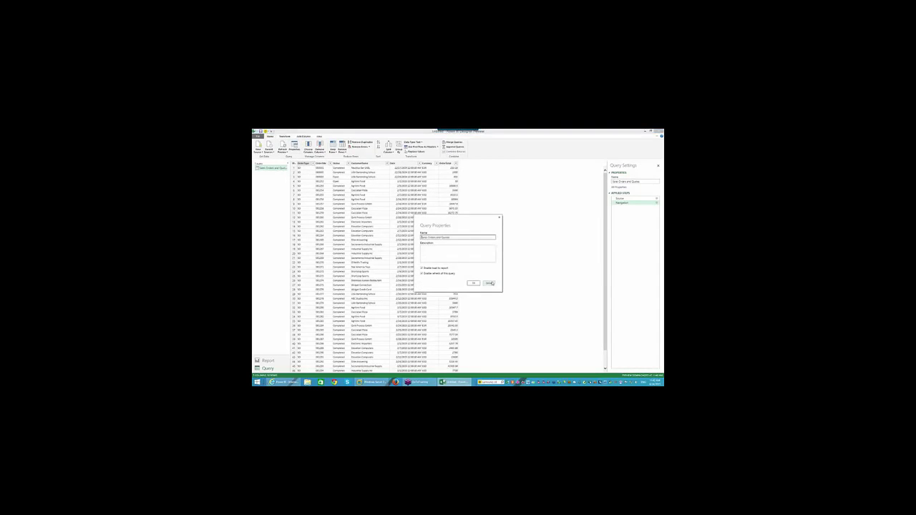
{"action": "left_click", "coordinate": [489, 283]}
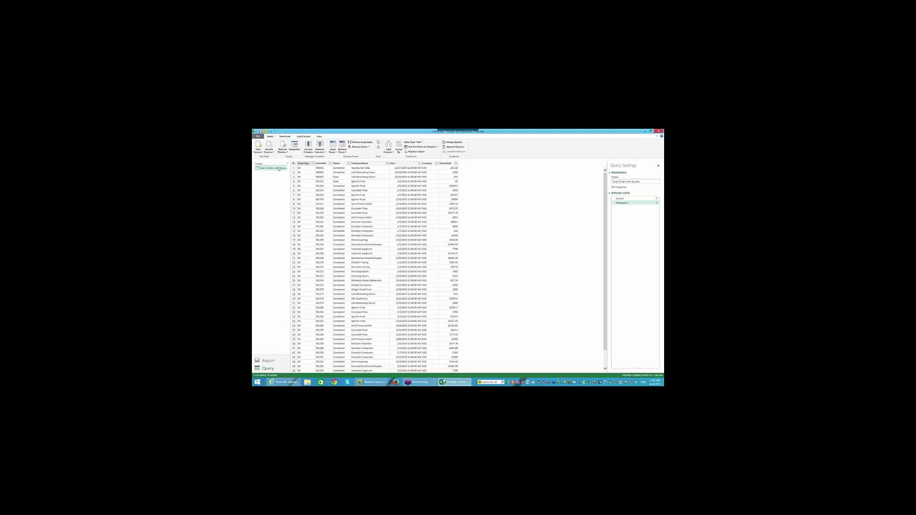
In Report view, chart OrderTotal by CustomerName as a column chart
{"action": "left_click", "coordinate": [267, 361]}
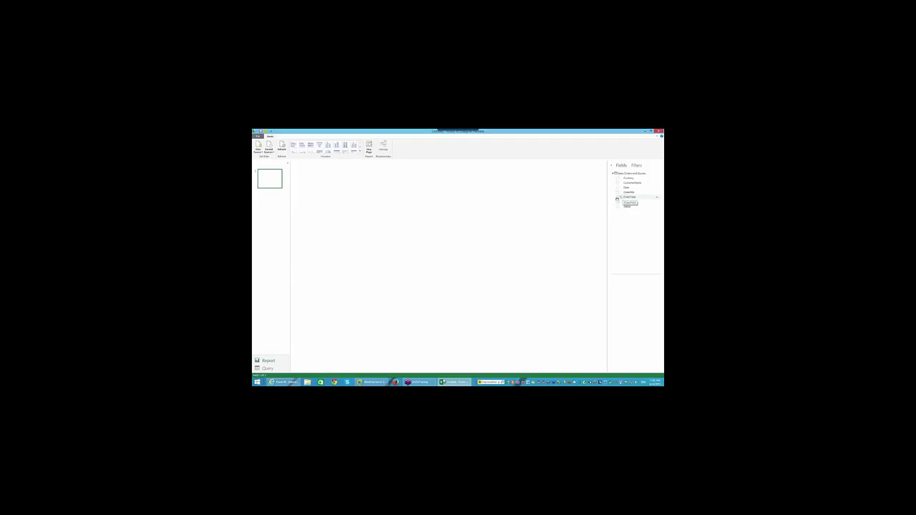
{"action": "right_click", "coordinate": [657, 199]}
{"action": "left_click", "coordinate": [631, 223]}
{"action": "left_click", "coordinate": [618, 198]}
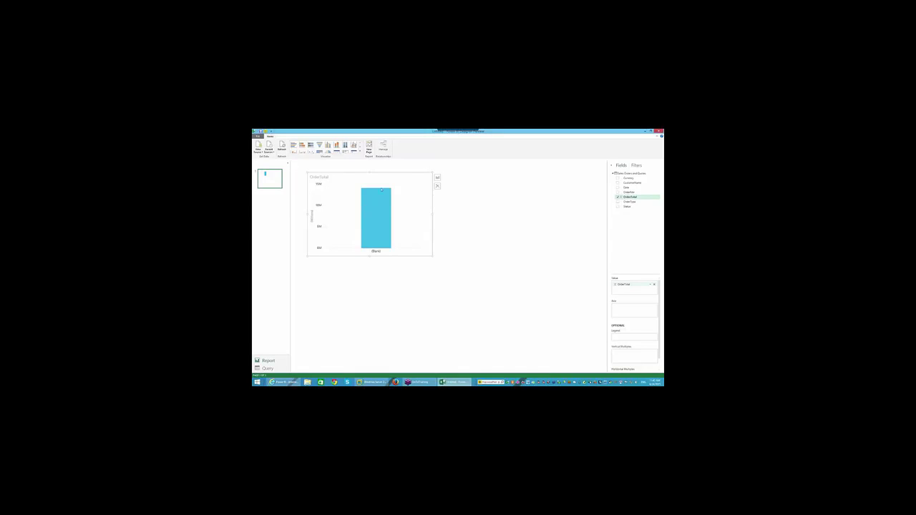
{"action": "left_click", "coordinate": [617, 183]}
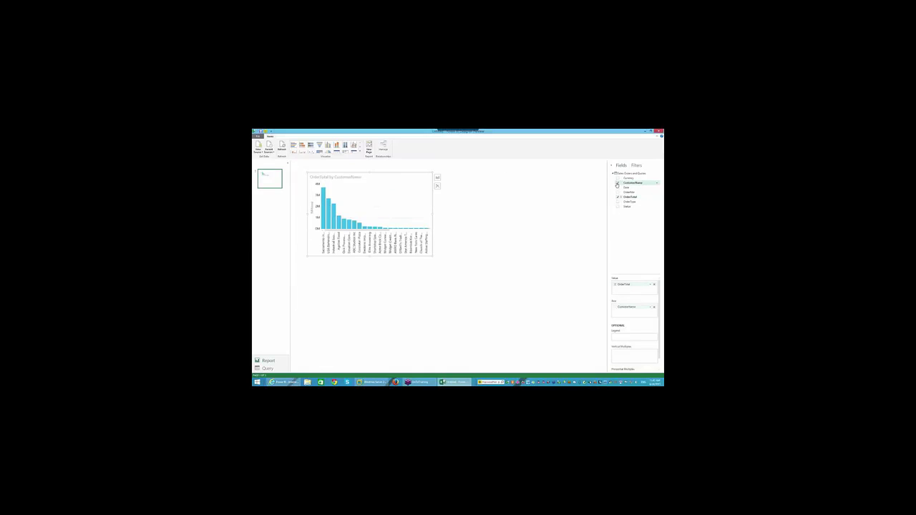
Add a second column chart of OrderTotal by Currency
{"action": "left_click", "coordinate": [467, 294]}
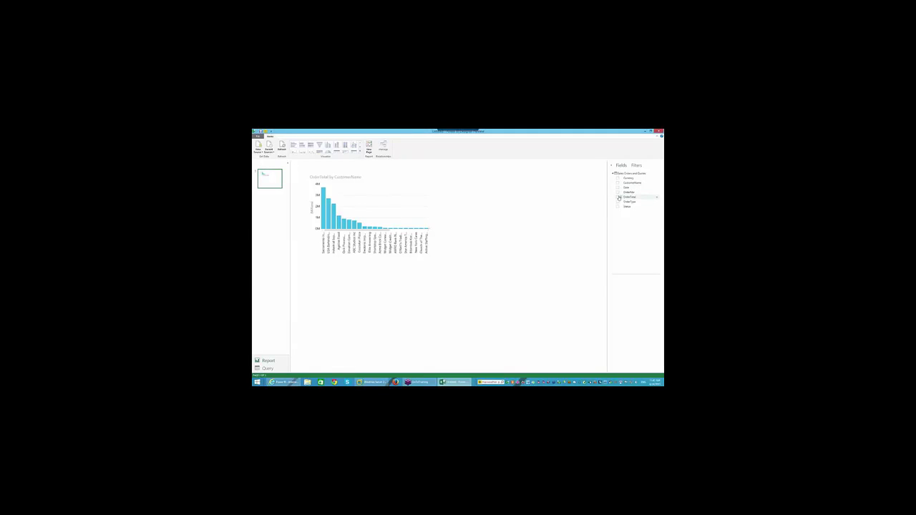
{"action": "left_click_drag", "start_coordinate": [620, 197], "coordinate": [618, 197]}
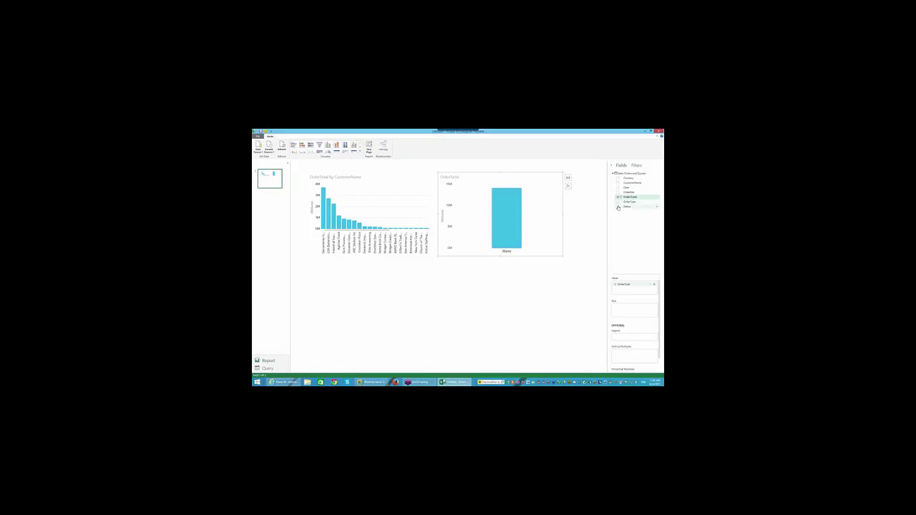
{"action": "left_click", "coordinate": [618, 178]}
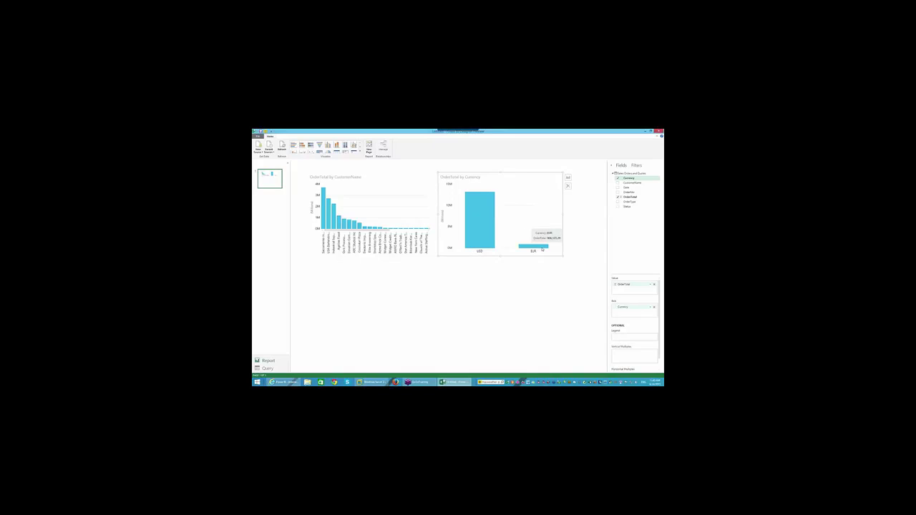
Try adding OrderType and a Date split to the currency chart, then remove Date
{"action": "mouse_move", "coordinate": [491, 226]}
{"action": "mouse_move", "coordinate": [539, 249]}
{"action": "left_click", "coordinate": [617, 202]}
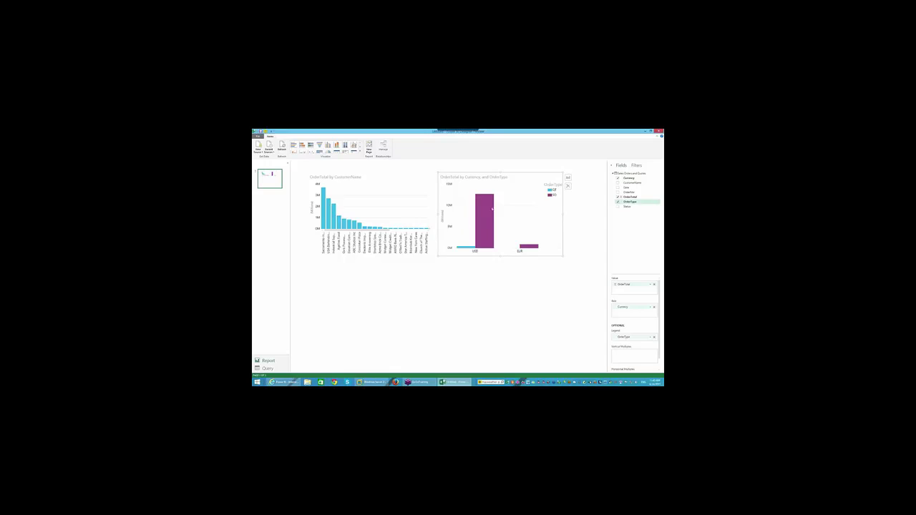
{"action": "mouse_move", "coordinate": [492, 208]}
{"action": "mouse_move", "coordinate": [465, 250]}
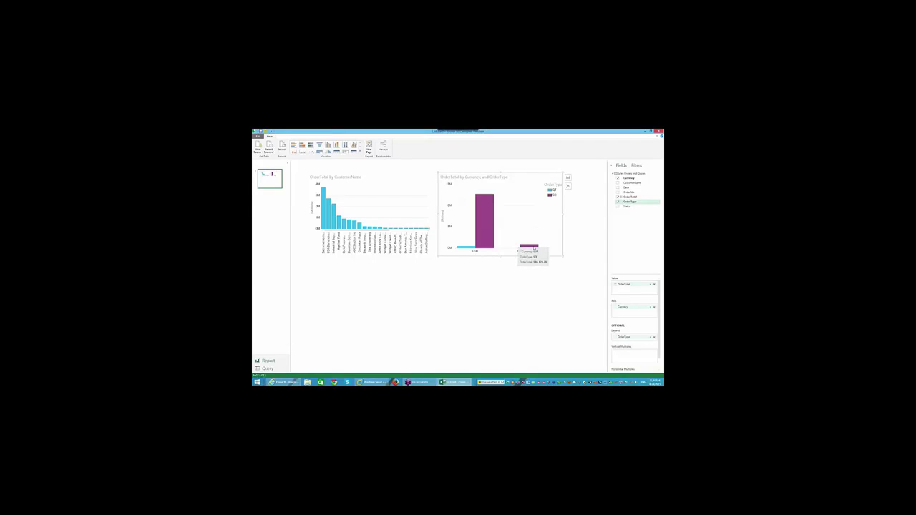
{"action": "left_click", "coordinate": [617, 189]}
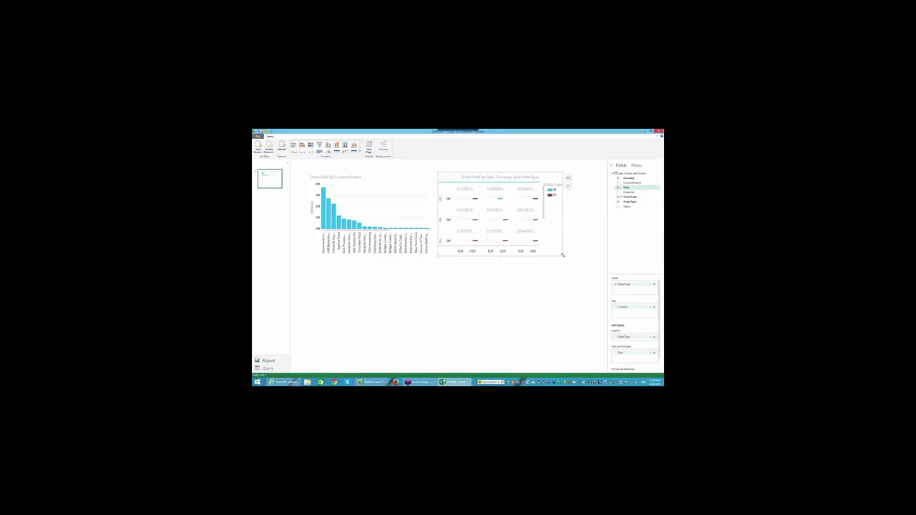
{"action": "left_click_drag", "start_coordinate": [563, 255], "coordinate": [593, 353]}
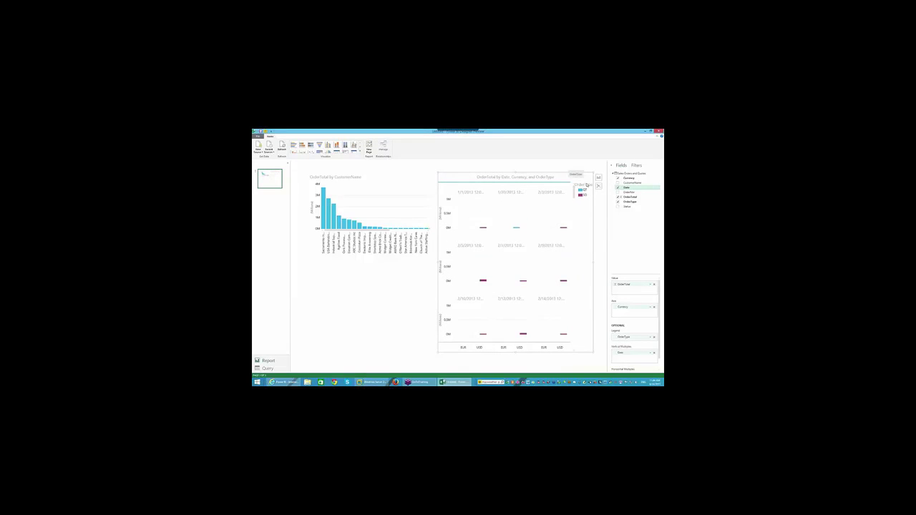
{"action": "left_click", "coordinate": [617, 189]}
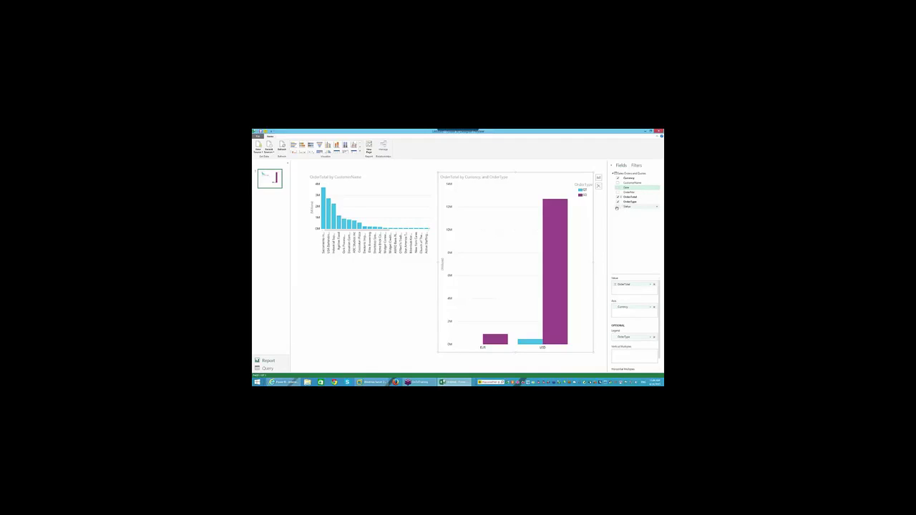
Chart by Status instead, dropping OrderType and Currency, and shrink the chart
{"action": "left_click", "coordinate": [617, 207]}
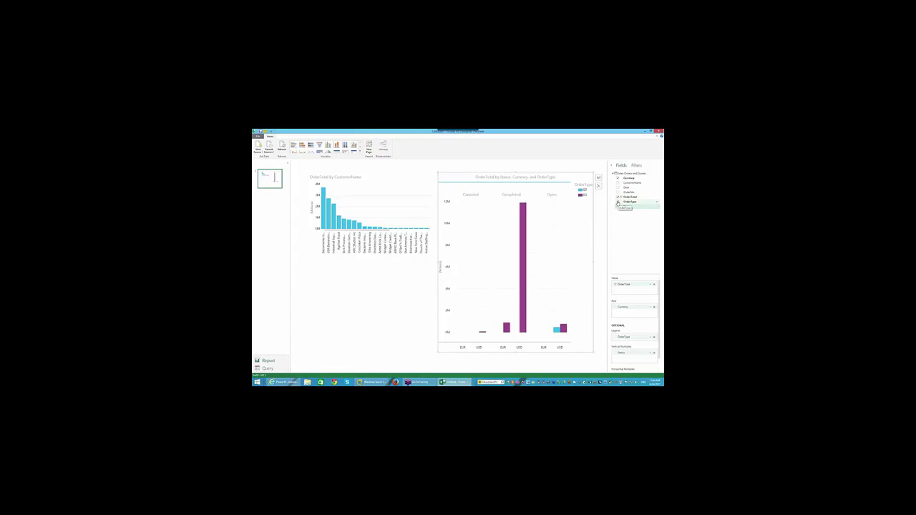
{"action": "left_click", "coordinate": [618, 203]}
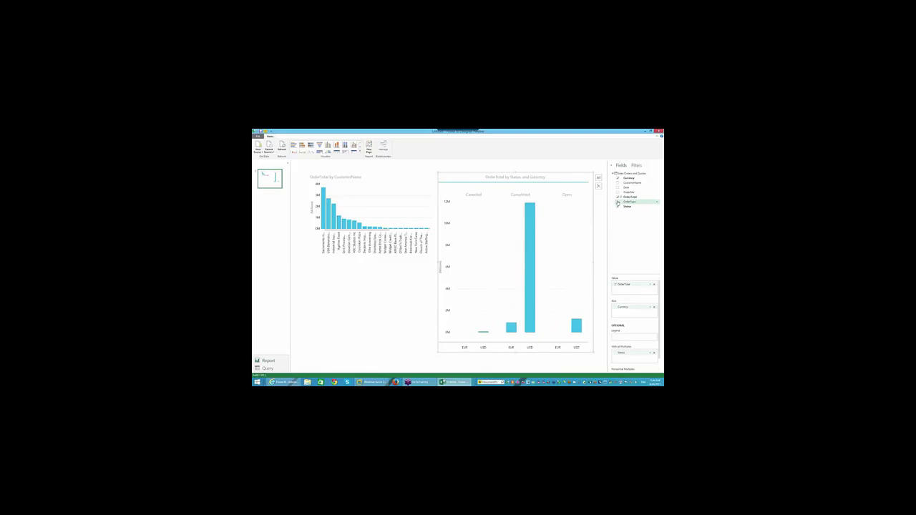
{"action": "left_click", "coordinate": [618, 178]}
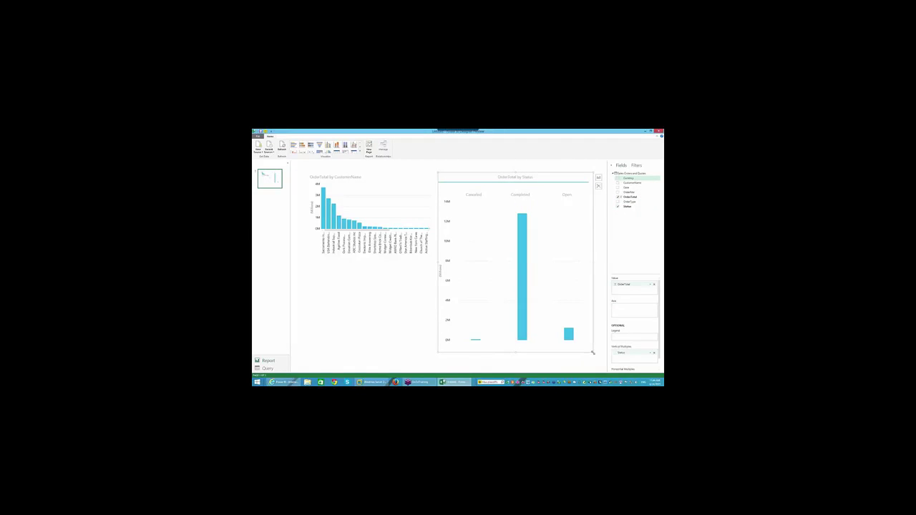
{"action": "left_click_drag", "start_coordinate": [589, 344], "coordinate": [555, 256]}
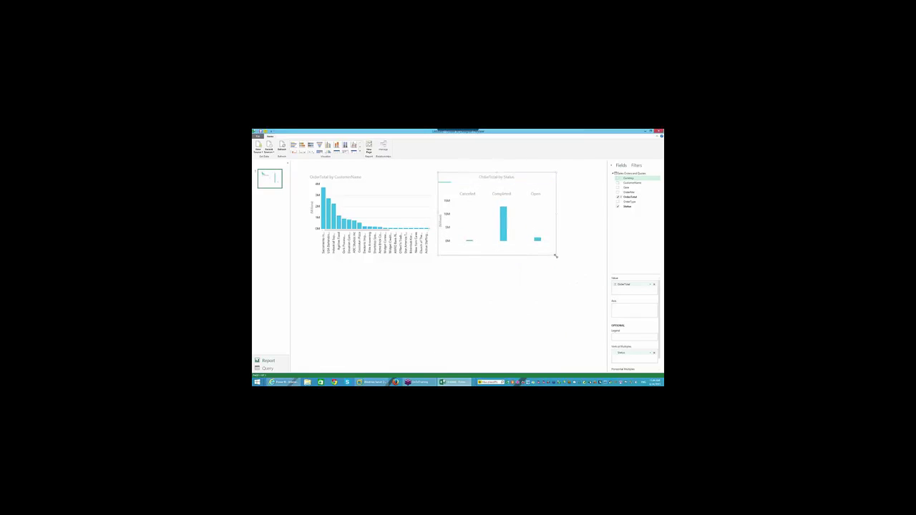
Start a new OrderTotal column chart, try Status on its axis, and review its filters
{"action": "left_click", "coordinate": [522, 295]}
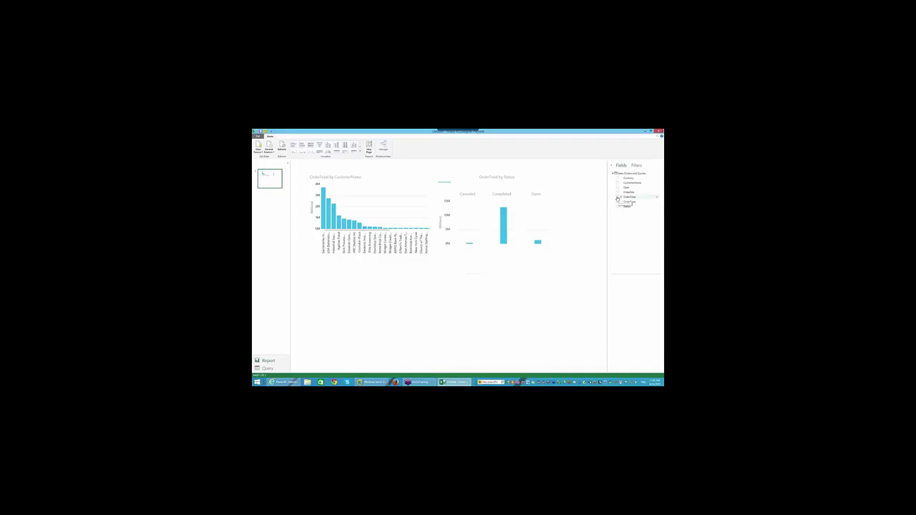
{"action": "left_click", "coordinate": [618, 199]}
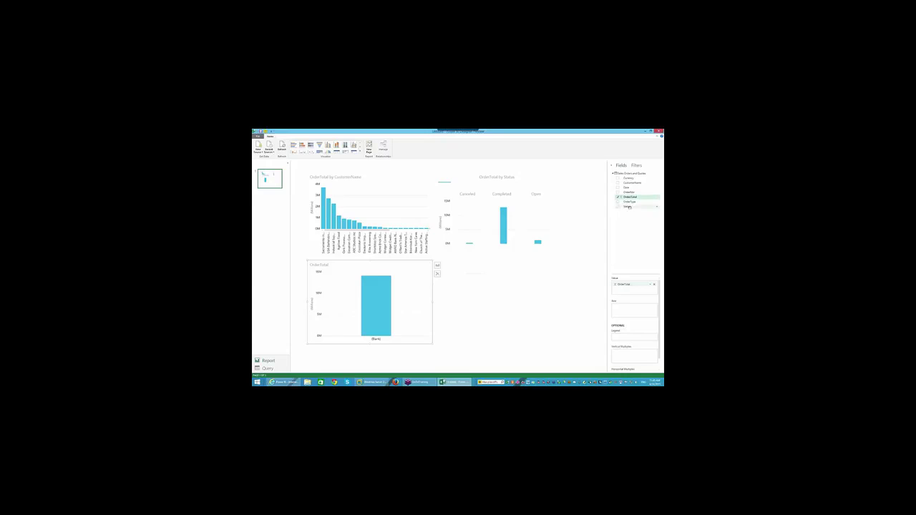
{"action": "left_click_drag", "start_coordinate": [629, 207], "coordinate": [631, 328]}
{"action": "left_click", "coordinate": [637, 166]}
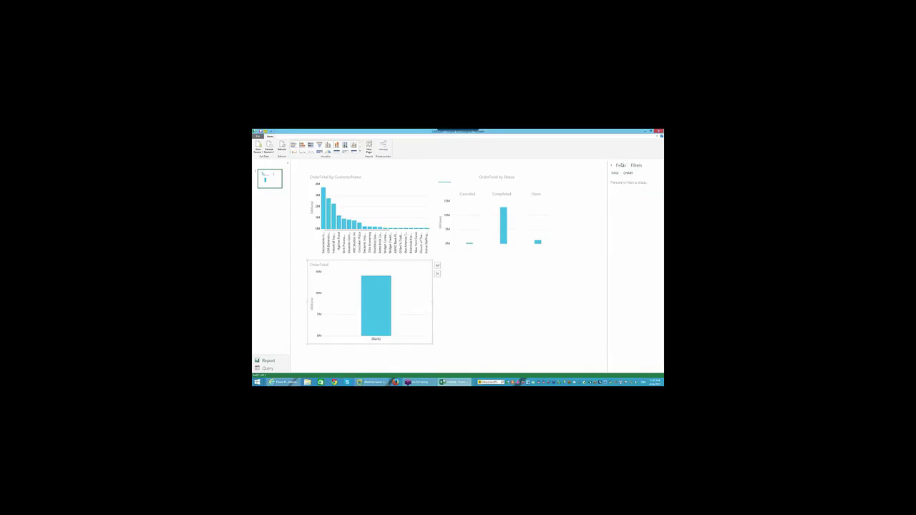
{"action": "left_click", "coordinate": [621, 166]}
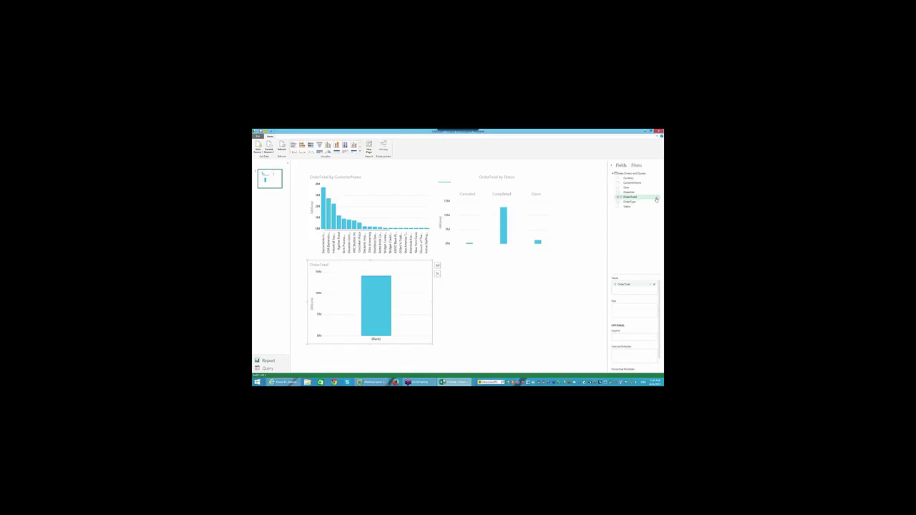
{"action": "left_click", "coordinate": [656, 198]}
{"action": "left_click", "coordinate": [627, 222]}
{"action": "left_click", "coordinate": [437, 266]}
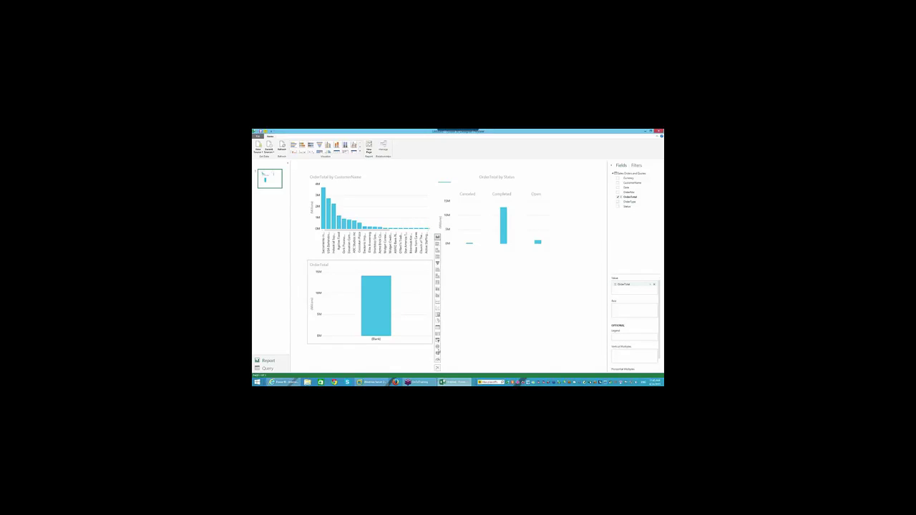
Turn the third OrderTotal chart into a gauge and select it
{"action": "left_click", "coordinate": [438, 361]}
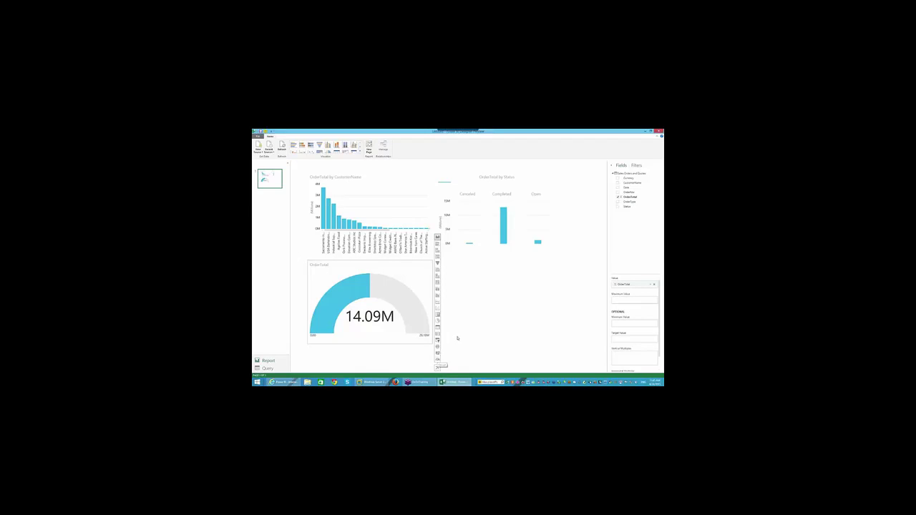
{"action": "left_click", "coordinate": [457, 337]}
{"action": "left_click", "coordinate": [386, 322]}
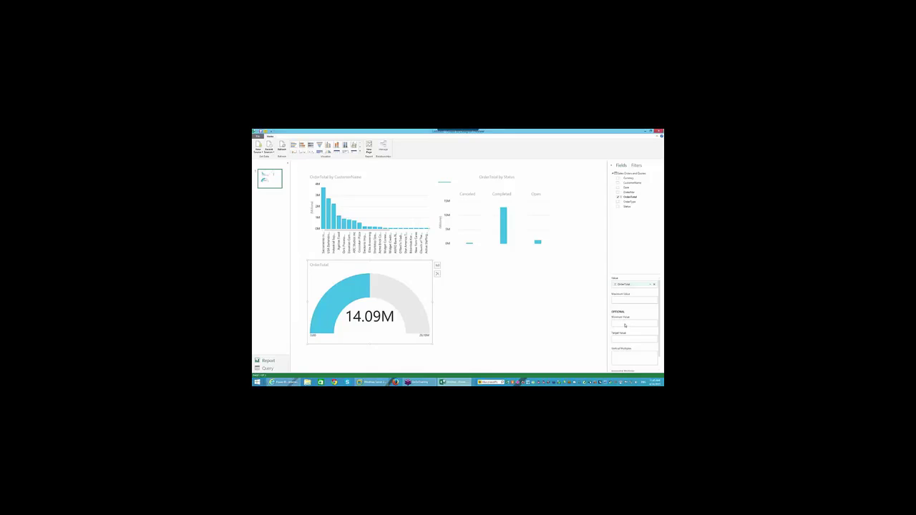
Change the gauge's OrderTotal aggregation from Average to Count, showing 436
{"action": "left_click", "coordinate": [651, 285]}
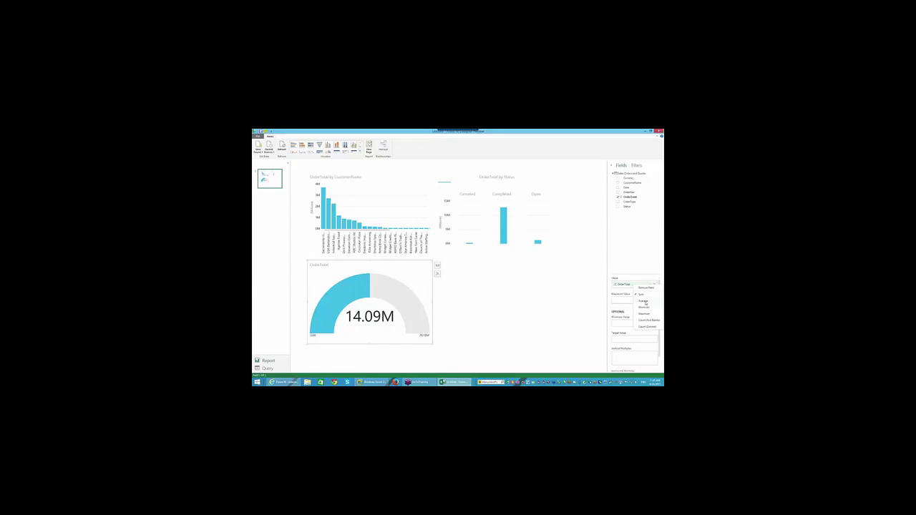
{"action": "left_click", "coordinate": [645, 302]}
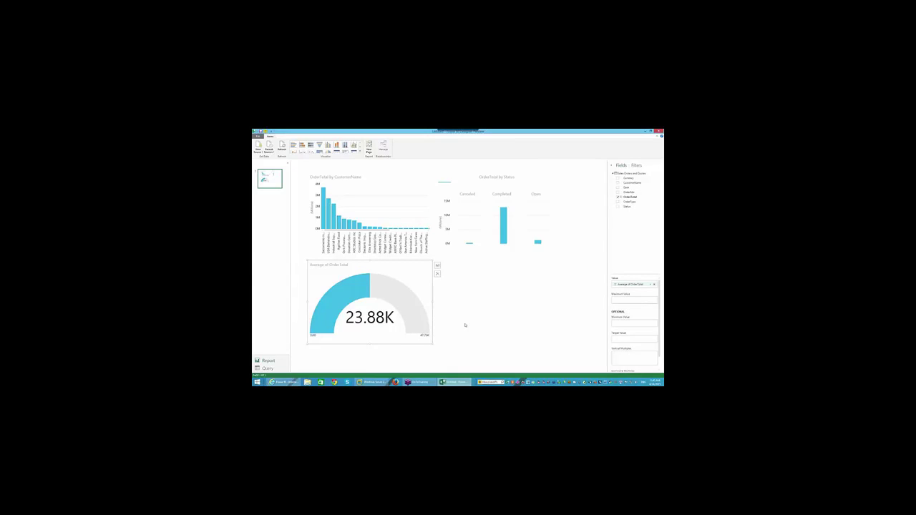
{"action": "left_click", "coordinate": [649, 285]}
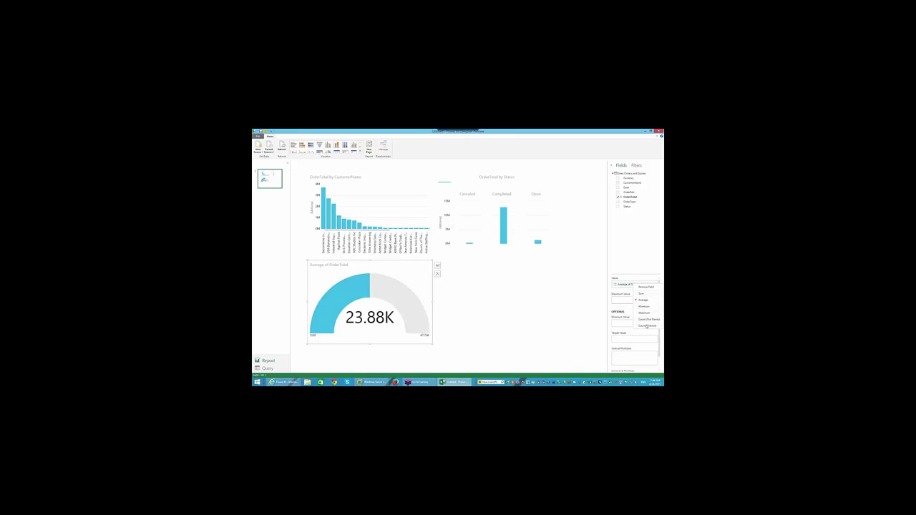
{"action": "left_click", "coordinate": [647, 325]}
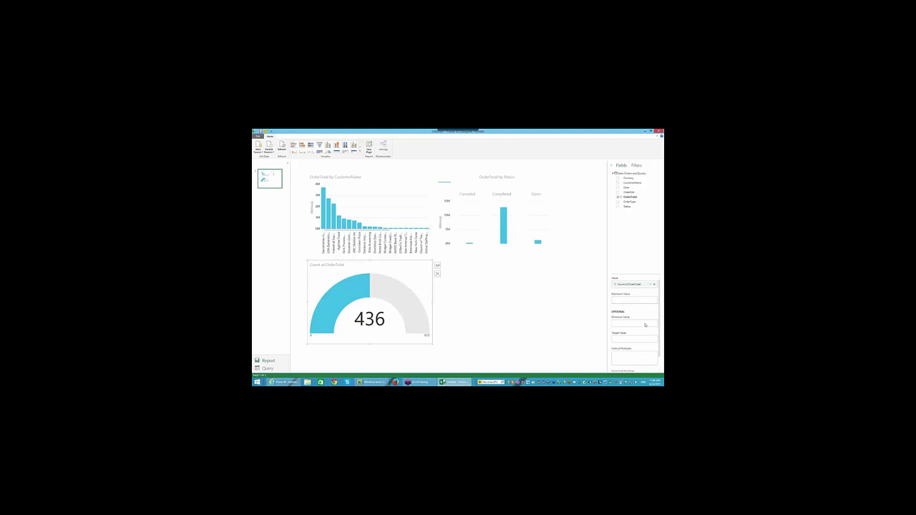
{"action": "scroll", "coordinate": [644, 321], "scroll_direction": "down", "scroll_amount": 1}
{"action": "scroll", "coordinate": [643, 320], "scroll_direction": "up", "scroll_amount": 1}
Filter the query's Date column to Quarter 1 dates and return to the report view
{"action": "left_click", "coordinate": [268, 368]}
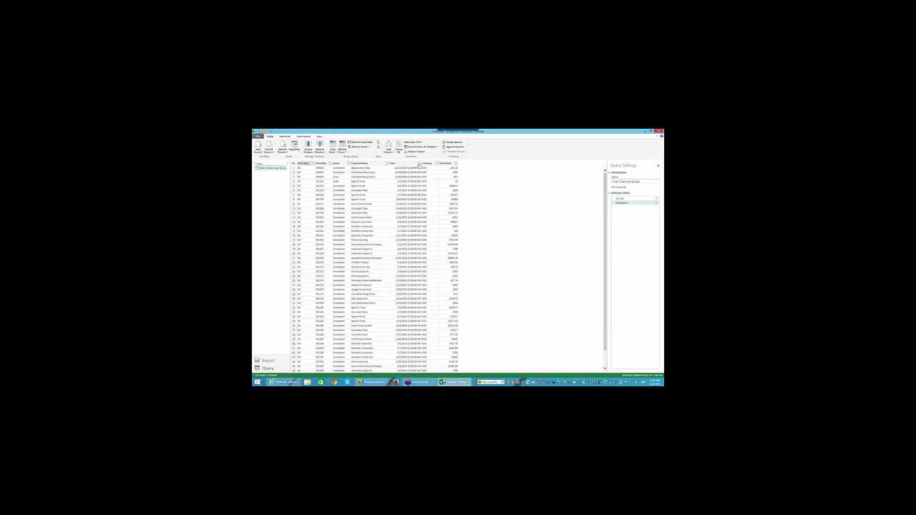
{"action": "left_click", "coordinate": [418, 164]}
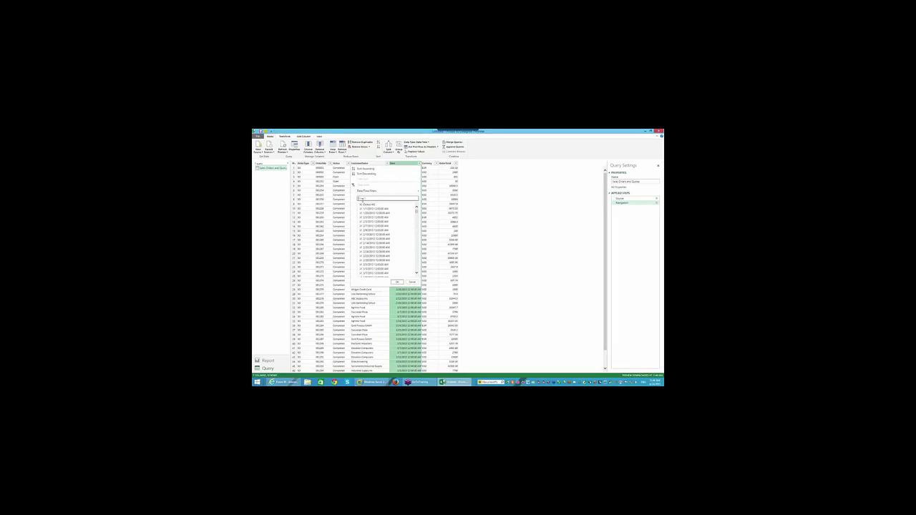
{"action": "mouse_move", "coordinate": [386, 191]}
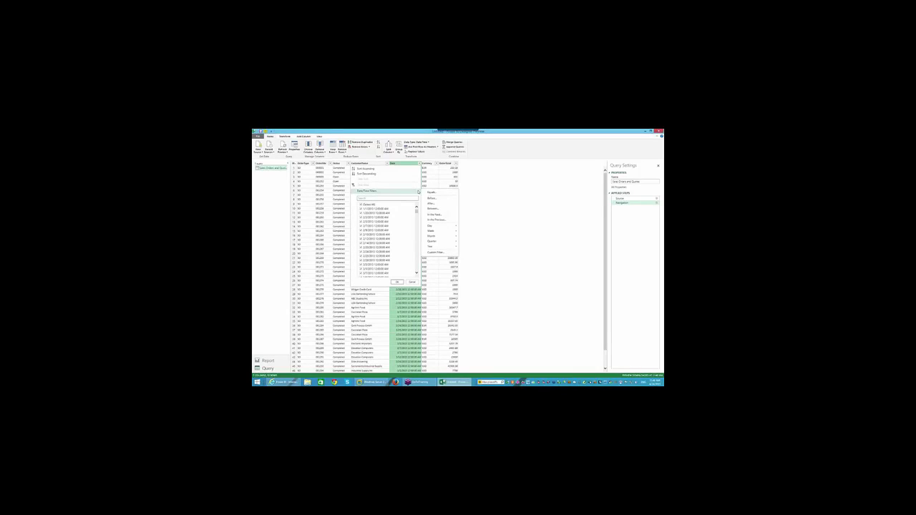
{"action": "mouse_move", "coordinate": [447, 227]}
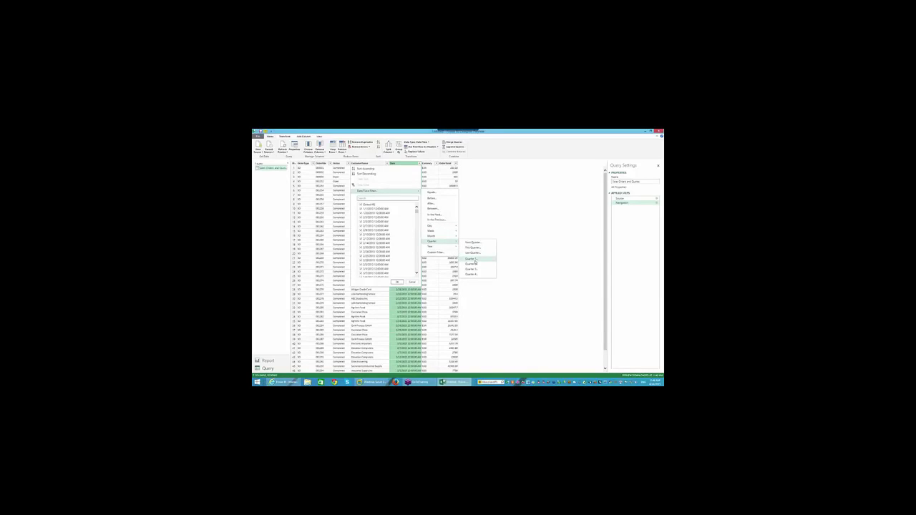
{"action": "left_click", "coordinate": [474, 259]}
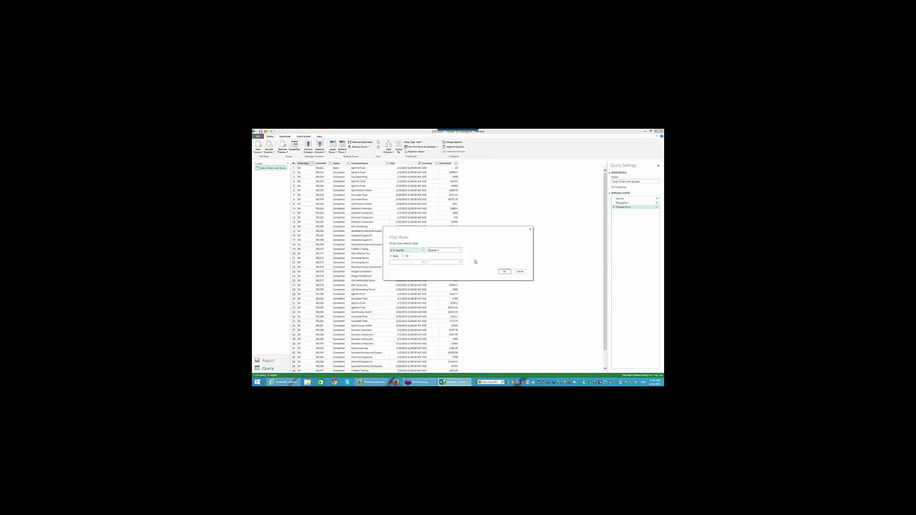
{"action": "left_click", "coordinate": [503, 271]}
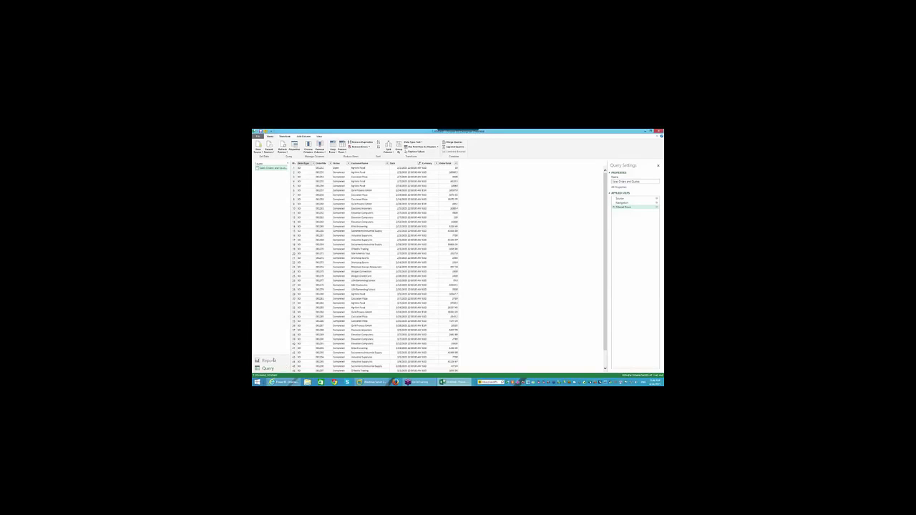
{"action": "left_click", "coordinate": [271, 361]}
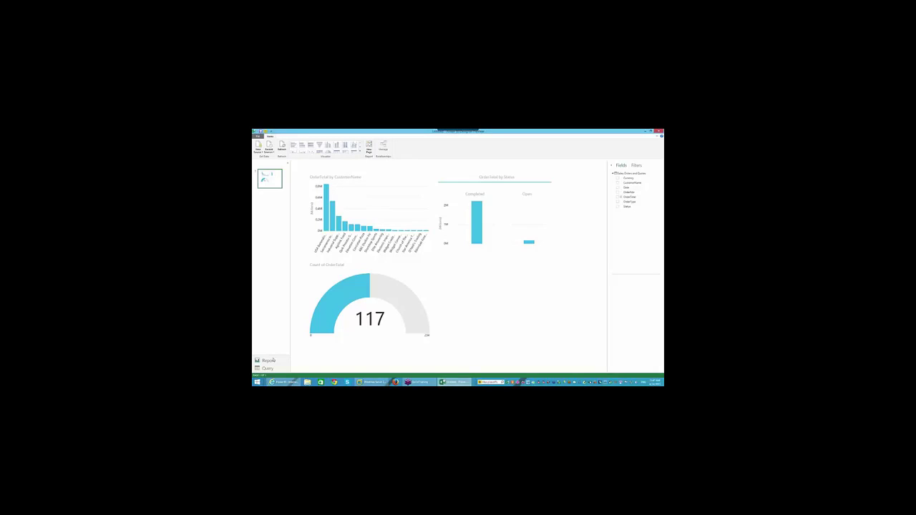
Review the gauge's field wells, now counting 117 orders, then go to the File menu
{"action": "left_click", "coordinate": [393, 292]}
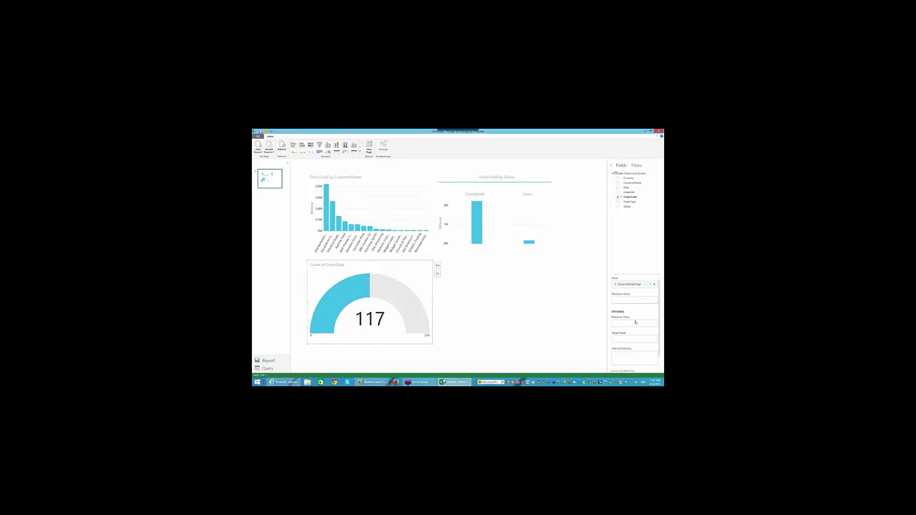
{"action": "scroll", "coordinate": [641, 366], "scroll_direction": "down", "scroll_amount": 2}
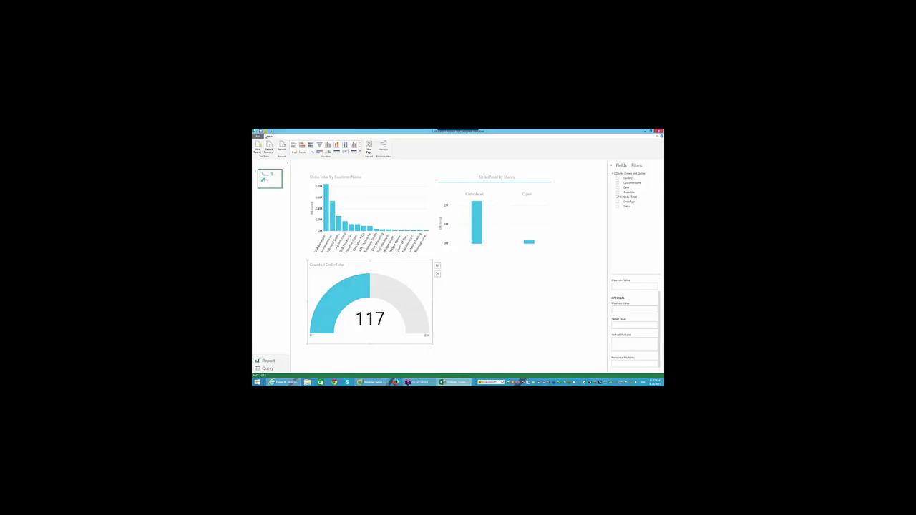
{"action": "left_click", "coordinate": [259, 135]}
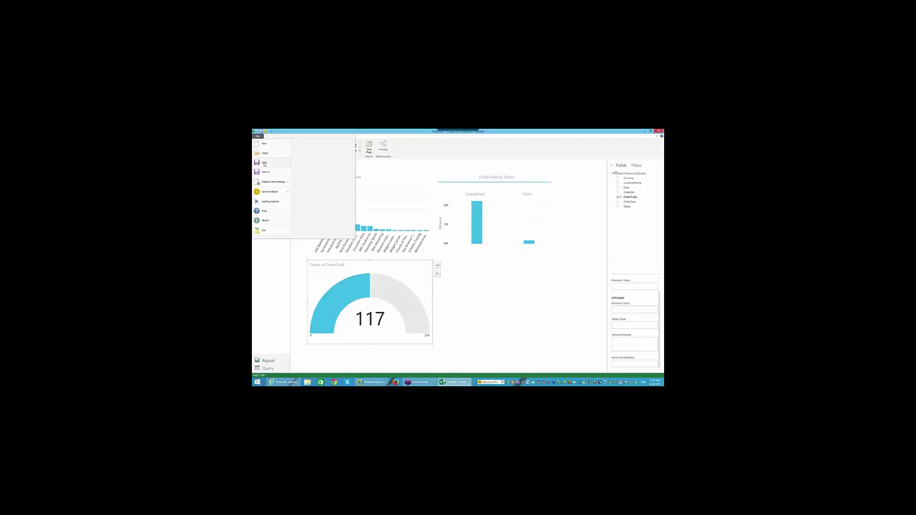
Save the report as 'demo university example' and close Power BI Designer
{"action": "left_click", "coordinate": [264, 163]}
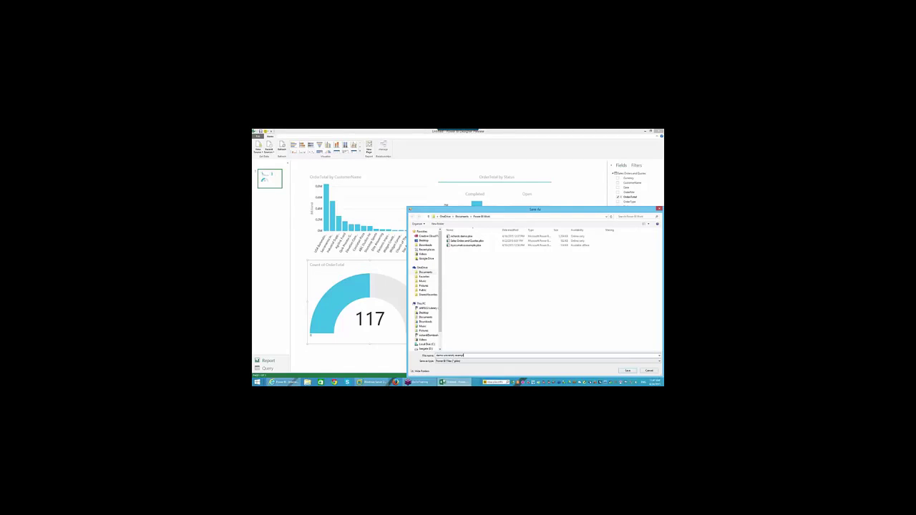
{"action": "key", "text": "Return"}
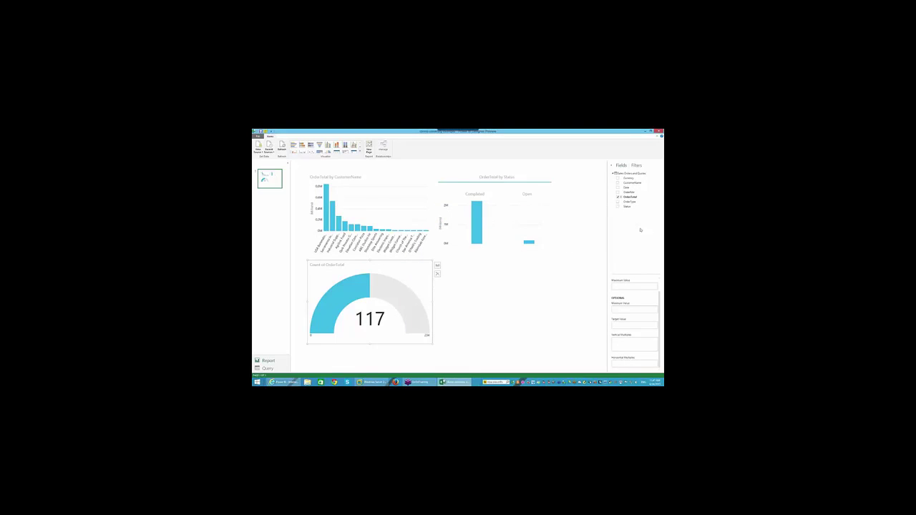
{"action": "left_click", "coordinate": [659, 132]}
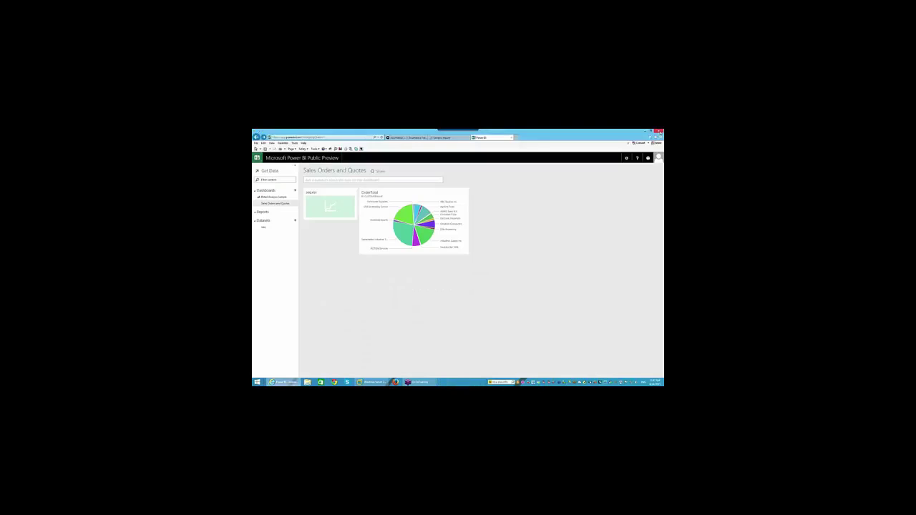
Choose Power BI Designer File as the data source and browse OneDrive to Documents > Power BI Work
{"action": "left_click", "coordinate": [272, 171]}
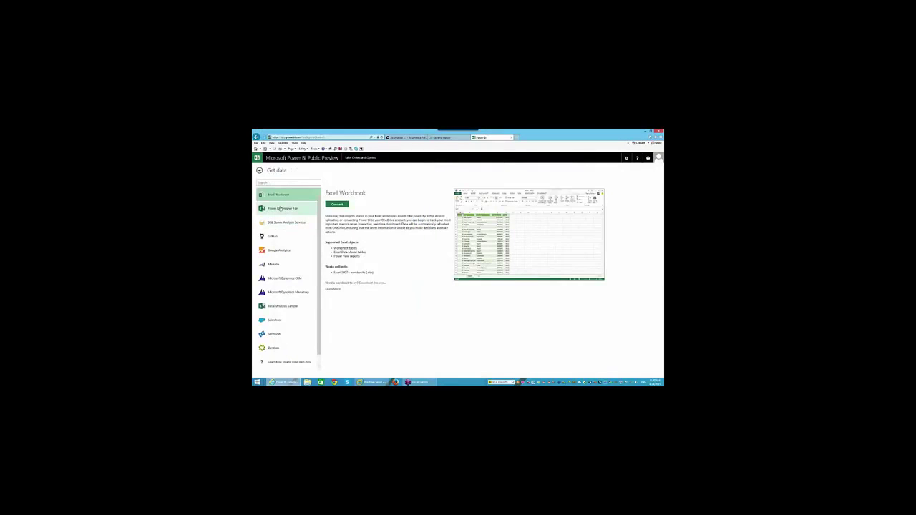
{"action": "left_click", "coordinate": [281, 208]}
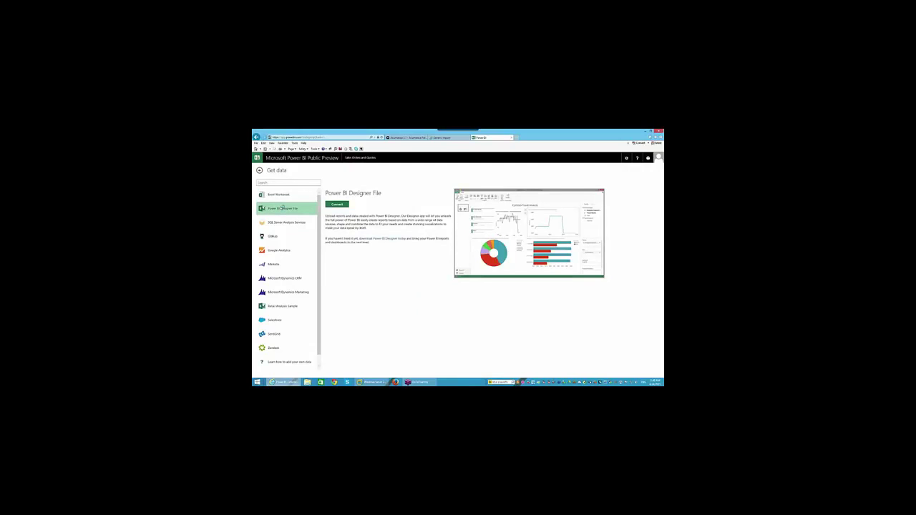
{"action": "left_click", "coordinate": [336, 205]}
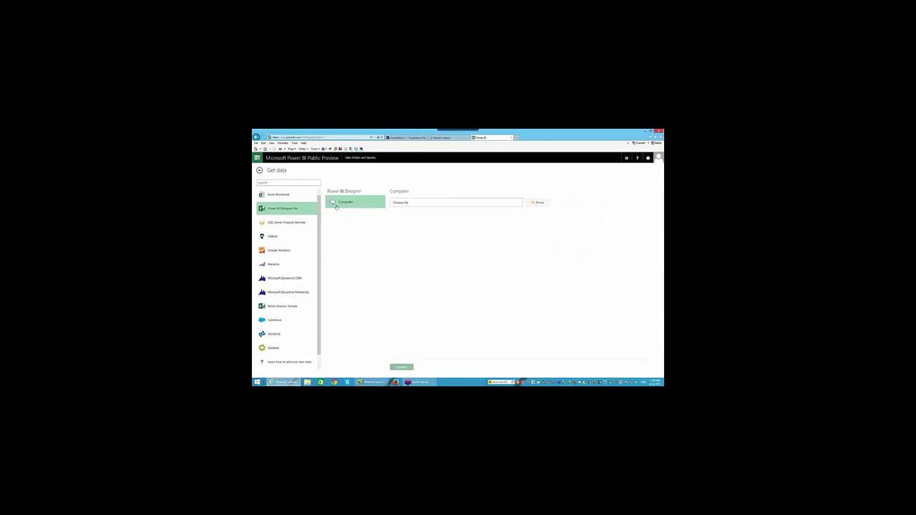
{"action": "left_click", "coordinate": [539, 202]}
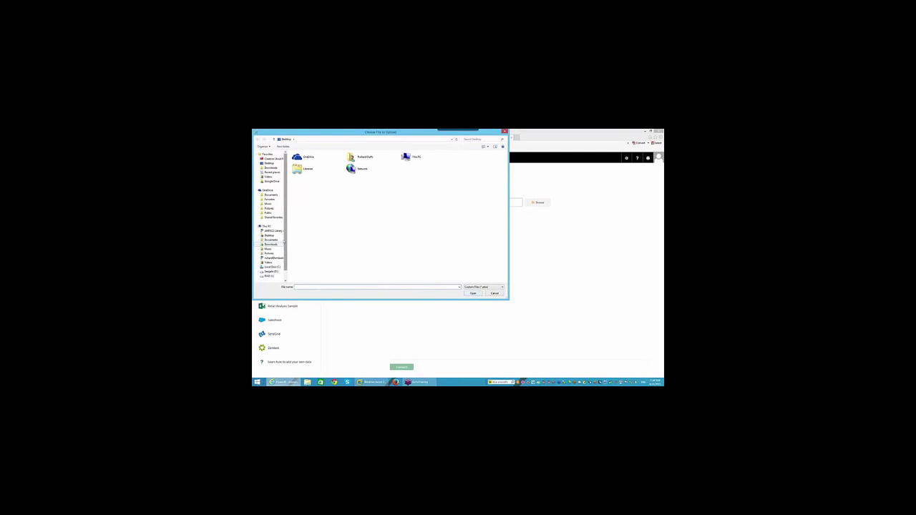
{"action": "left_click", "coordinate": [269, 209]}
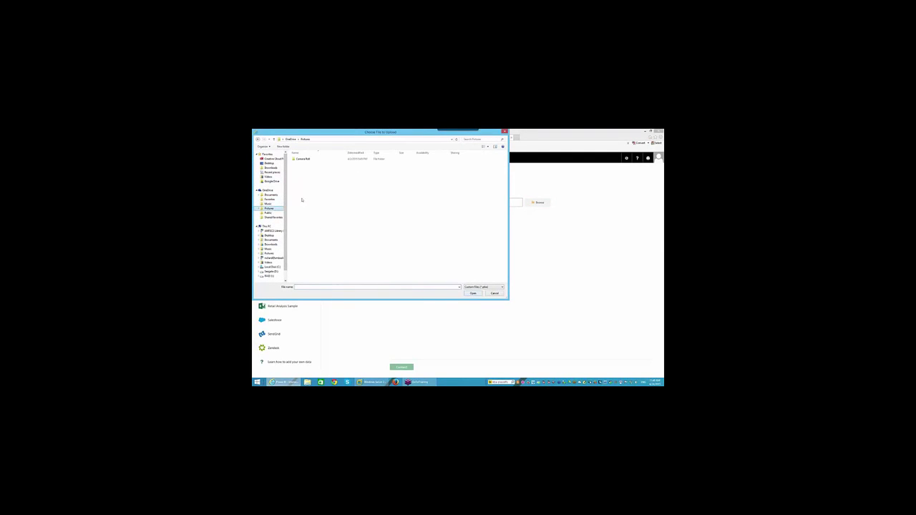
{"action": "left_click", "coordinate": [265, 195]}
{"action": "left_click", "coordinate": [260, 194]}
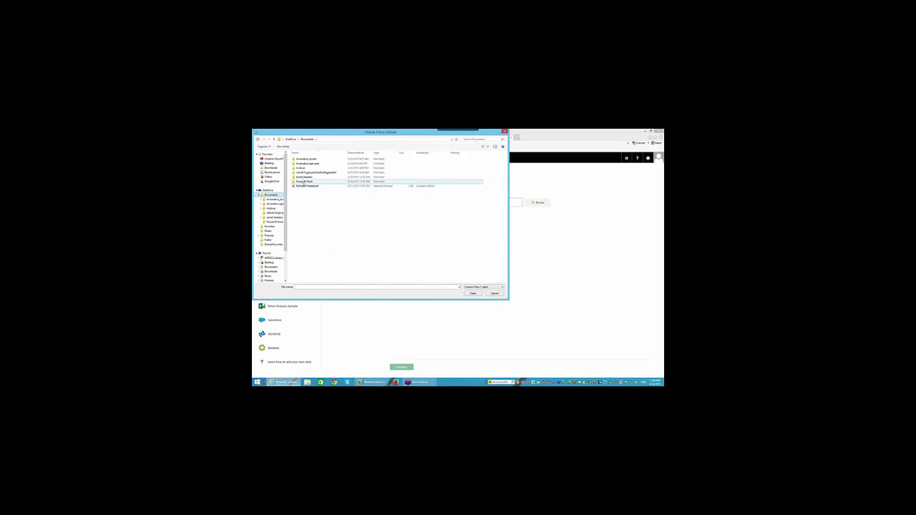
{"action": "double_click", "coordinate": [304, 182]}
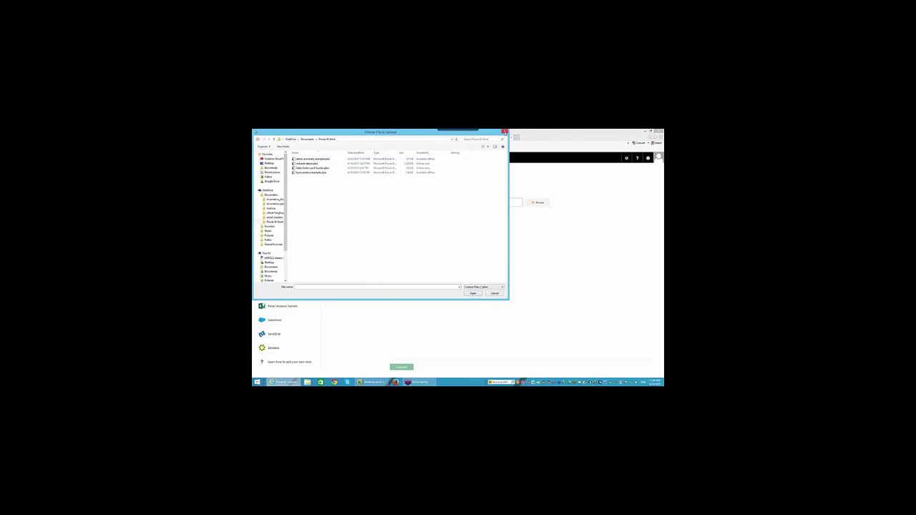
{"action": "left_click", "coordinate": [504, 132]}
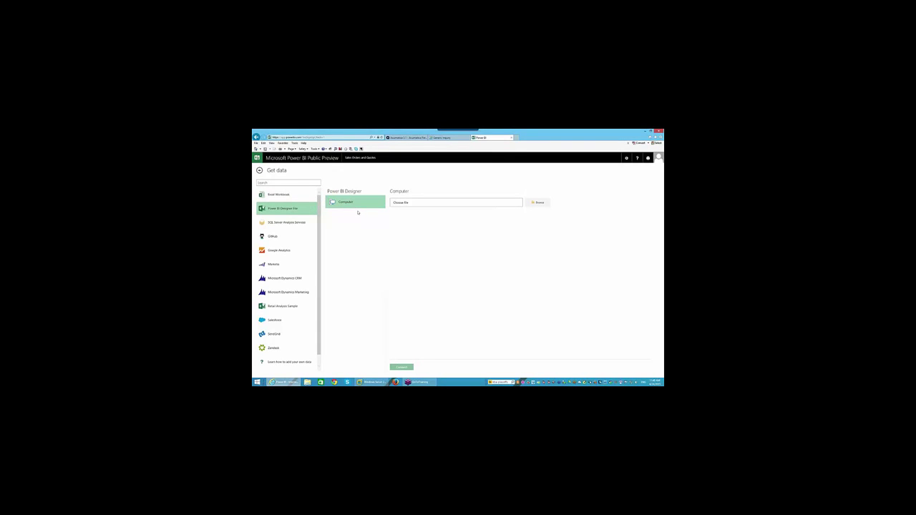
Pick demo university example.pbix from Documents > Power BI Work and upload it
{"action": "left_click", "coordinate": [538, 203]}
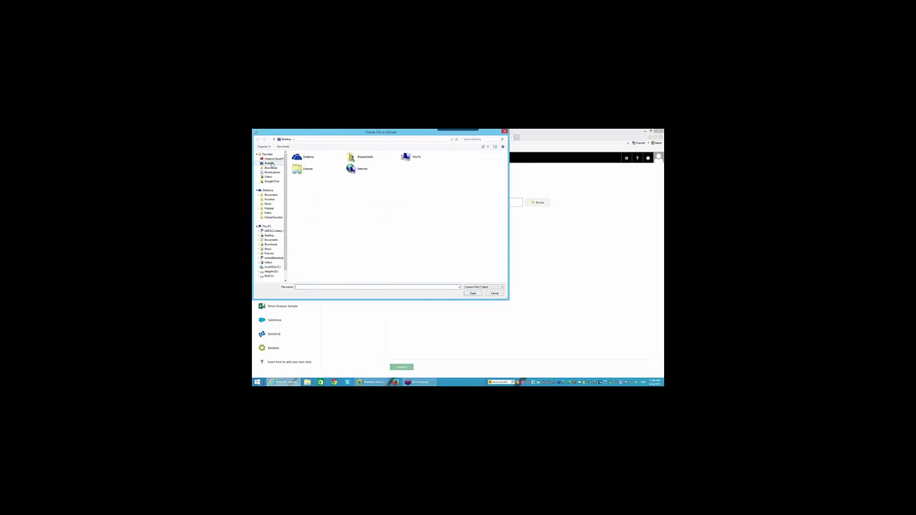
{"action": "left_click", "coordinate": [271, 195]}
{"action": "double_click", "coordinate": [306, 181]}
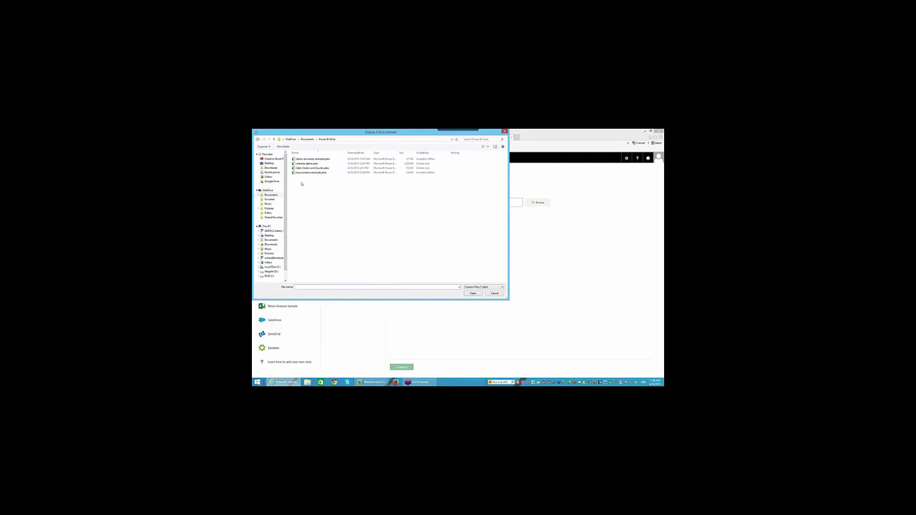
{"action": "double_click", "coordinate": [312, 158]}
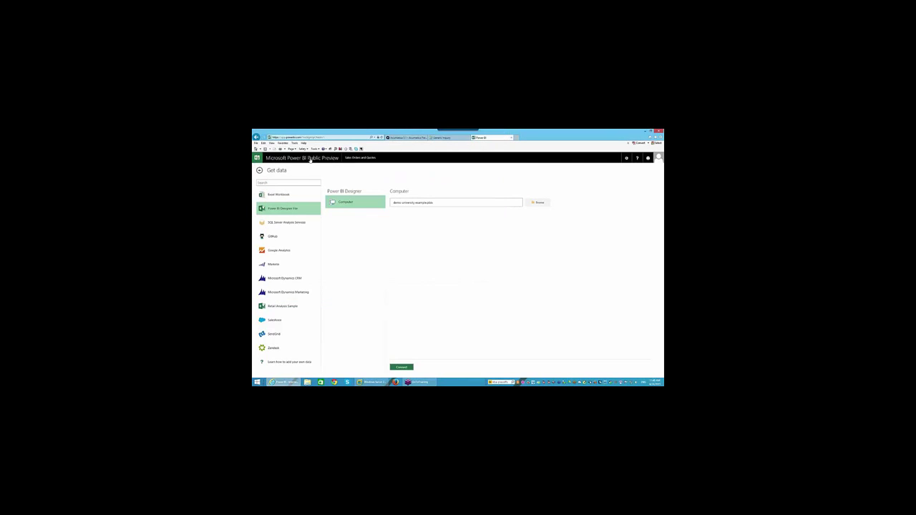
{"action": "left_click", "coordinate": [401, 367]}
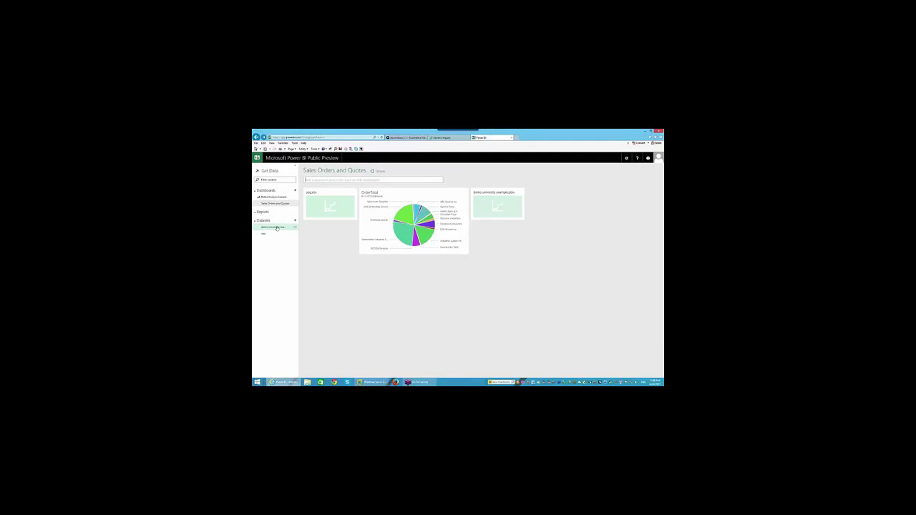
Discard the blank report explored from the new dataset and open the demo university example tile's report
{"action": "left_click", "coordinate": [295, 228]}
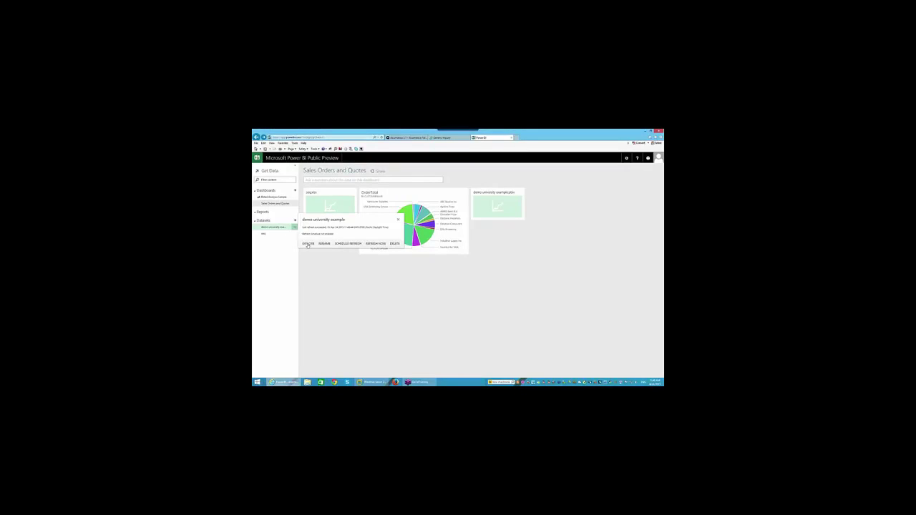
{"action": "left_click", "coordinate": [308, 245]}
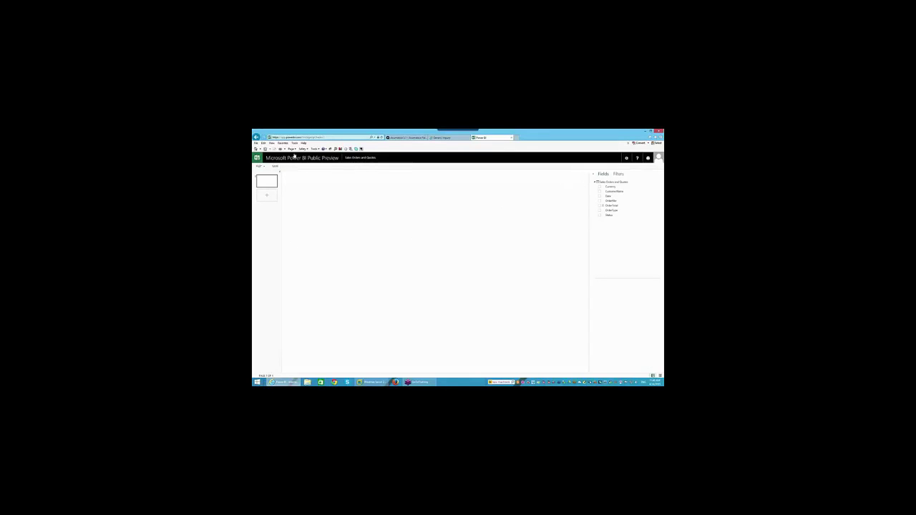
{"action": "left_click", "coordinate": [257, 136]}
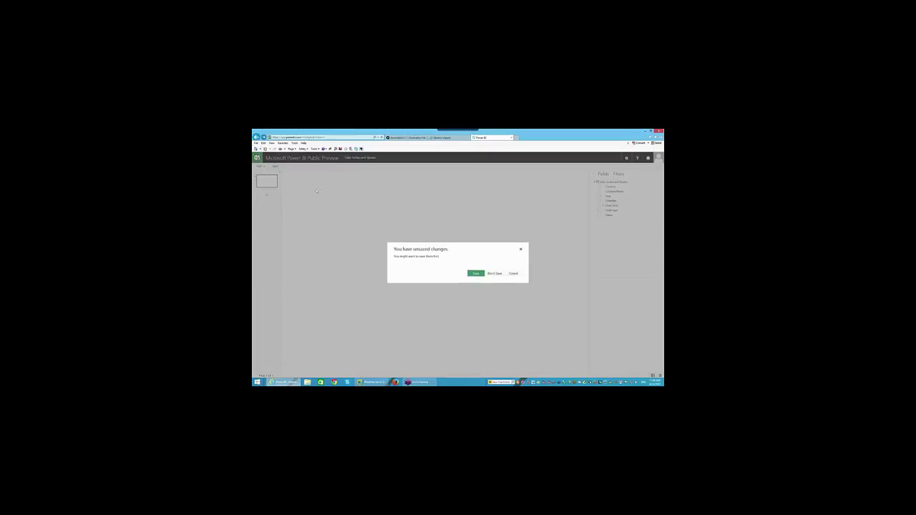
{"action": "left_click", "coordinate": [496, 274]}
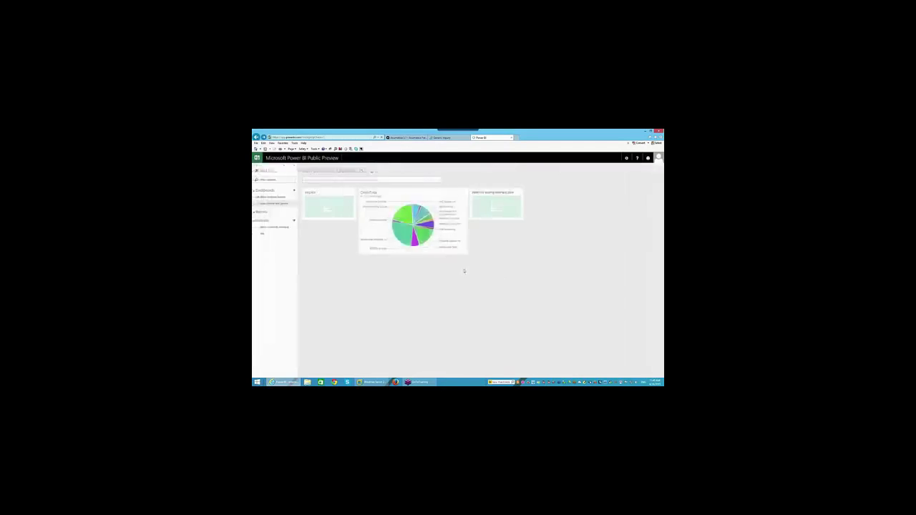
{"action": "left_click", "coordinate": [295, 191]}
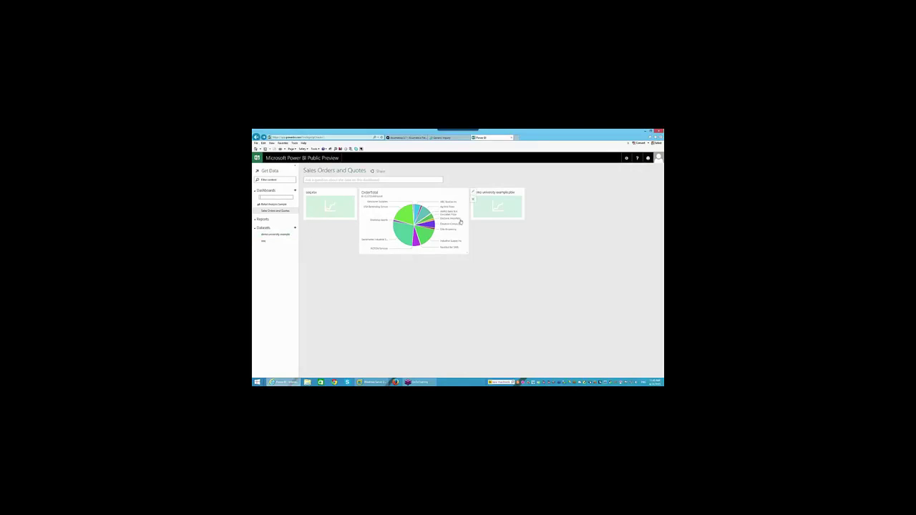
{"action": "left_click", "coordinate": [497, 206]}
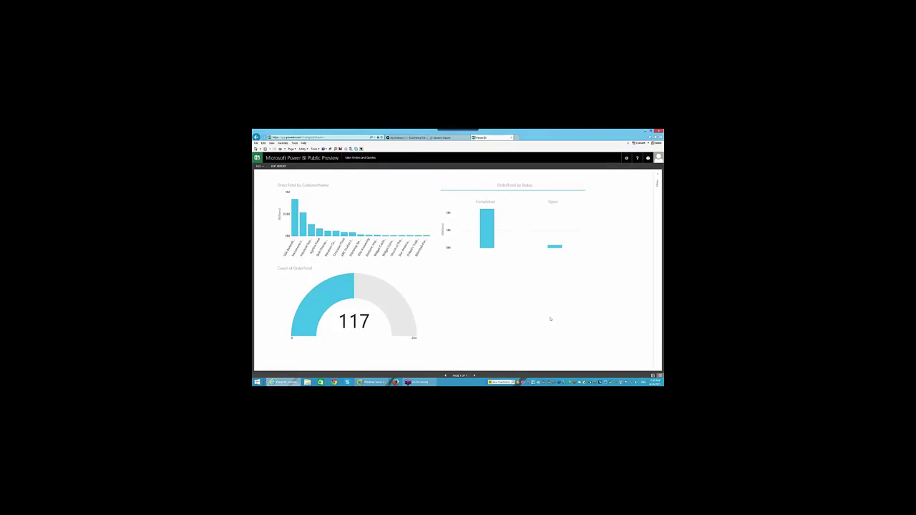
Save a copy of the report as 'Demo University Example', then start a new report from the dataset
{"action": "left_click", "coordinate": [259, 166]}
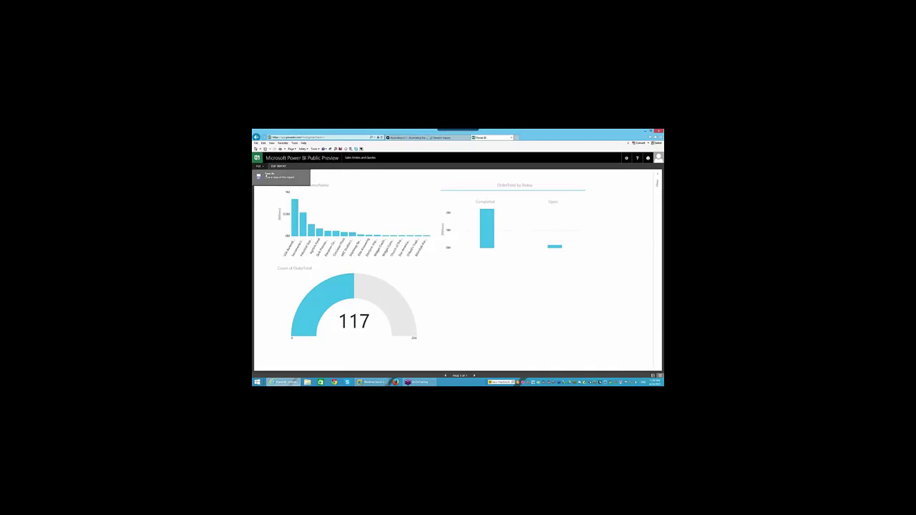
{"action": "left_click", "coordinate": [268, 176]}
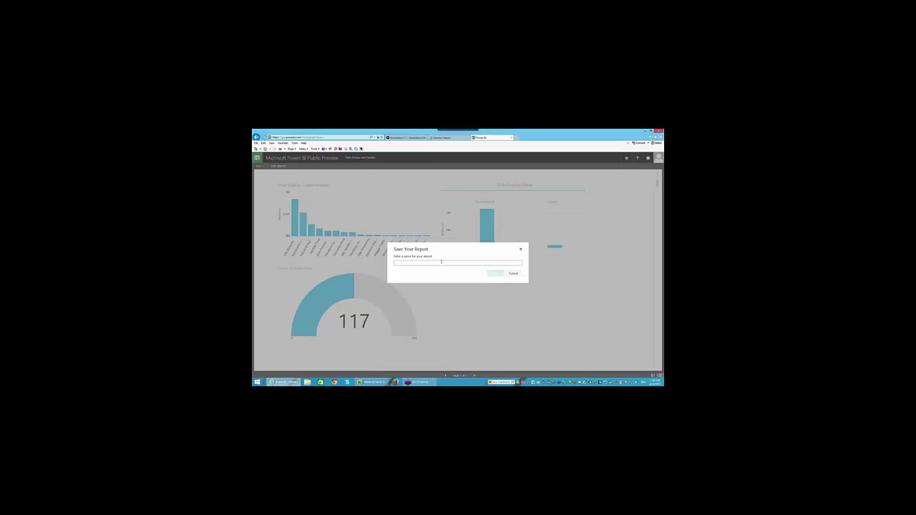
{"action": "type", "text": "Ormo I"}
{"action": "left_click", "coordinate": [501, 274]}
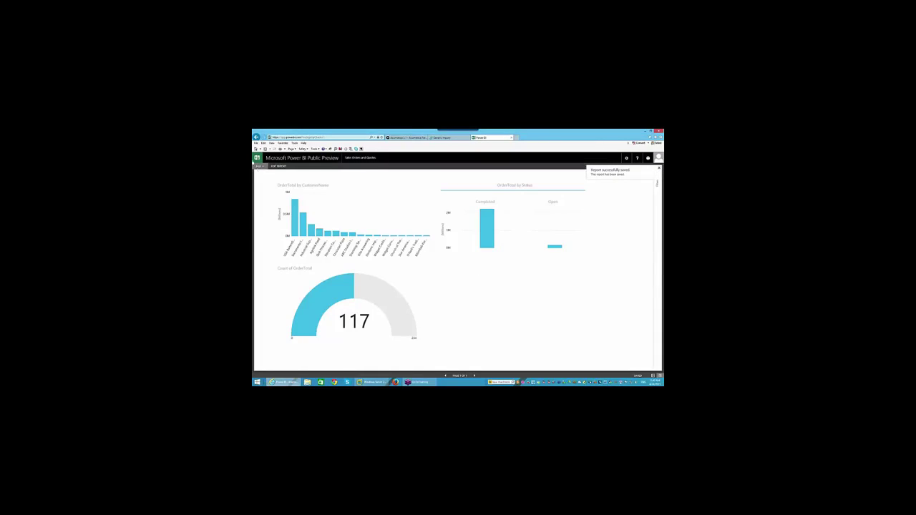
{"action": "left_click", "coordinate": [261, 159]}
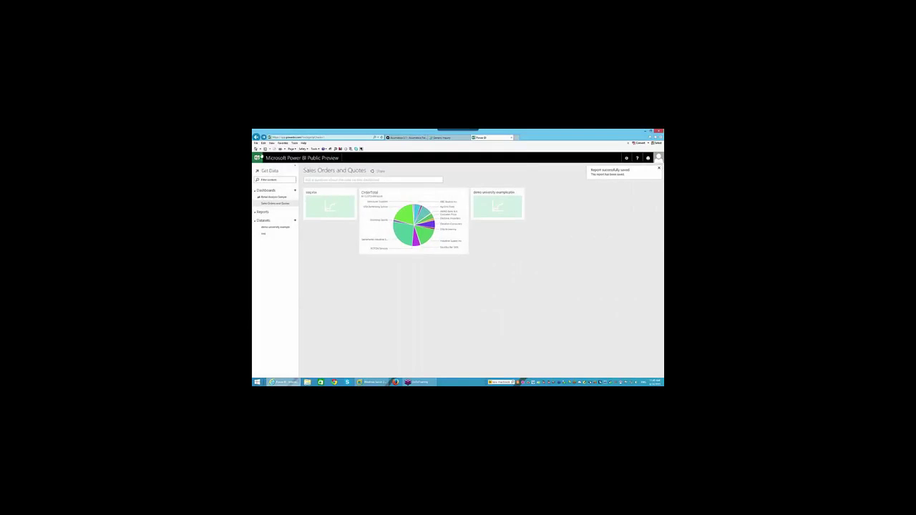
{"action": "left_click", "coordinate": [279, 228]}
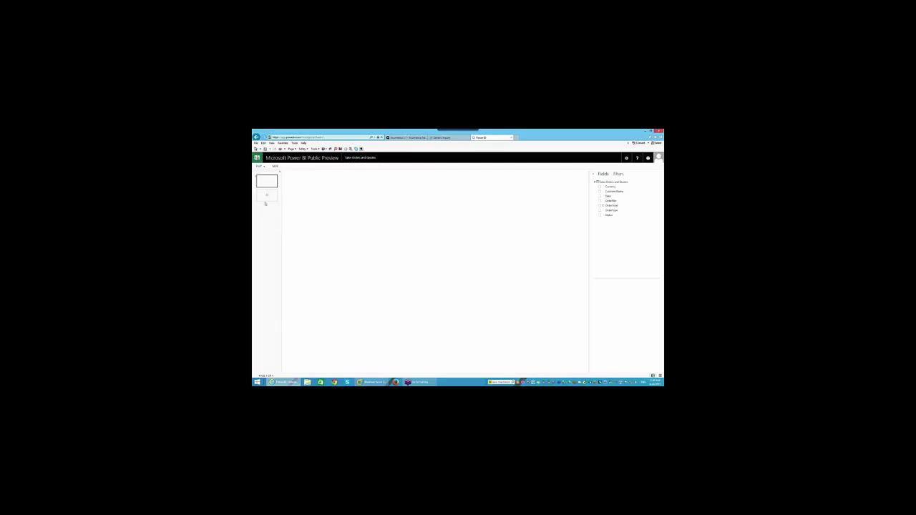
Discard the blank report, reopen the demo university example report with the 117 gauge, and close Power BI
{"action": "left_click", "coordinate": [260, 166]}
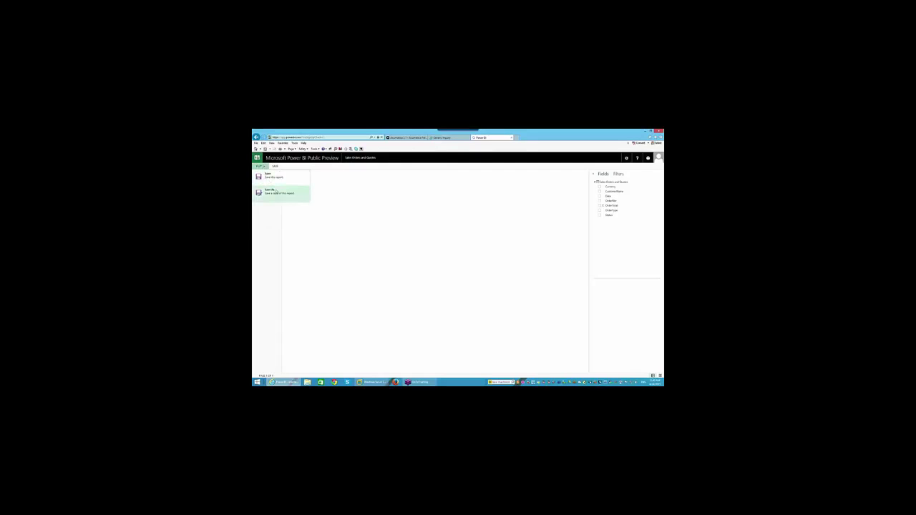
{"action": "left_click", "coordinate": [258, 158]}
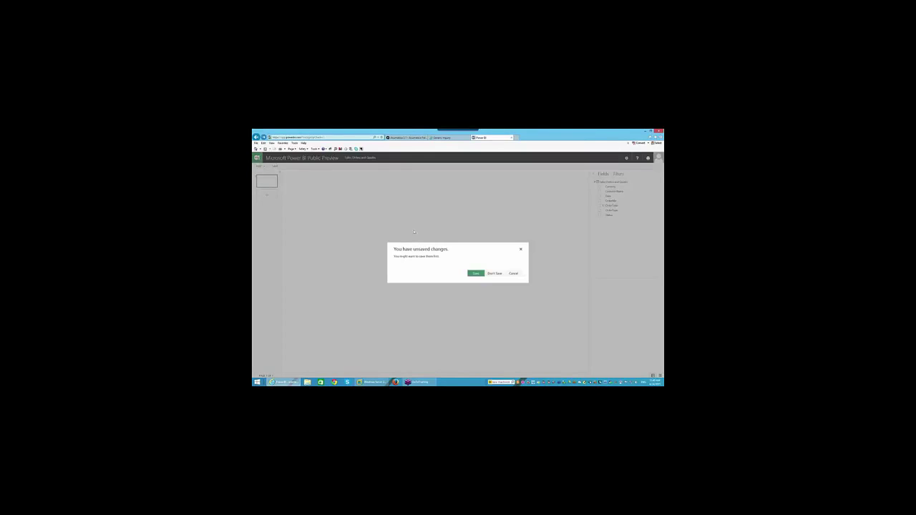
{"action": "left_click", "coordinate": [494, 274]}
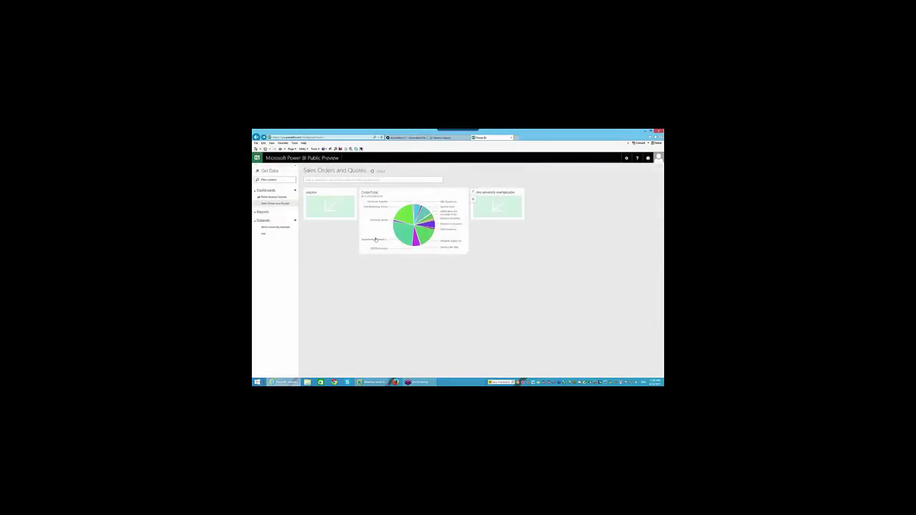
{"action": "left_click", "coordinate": [295, 191]}
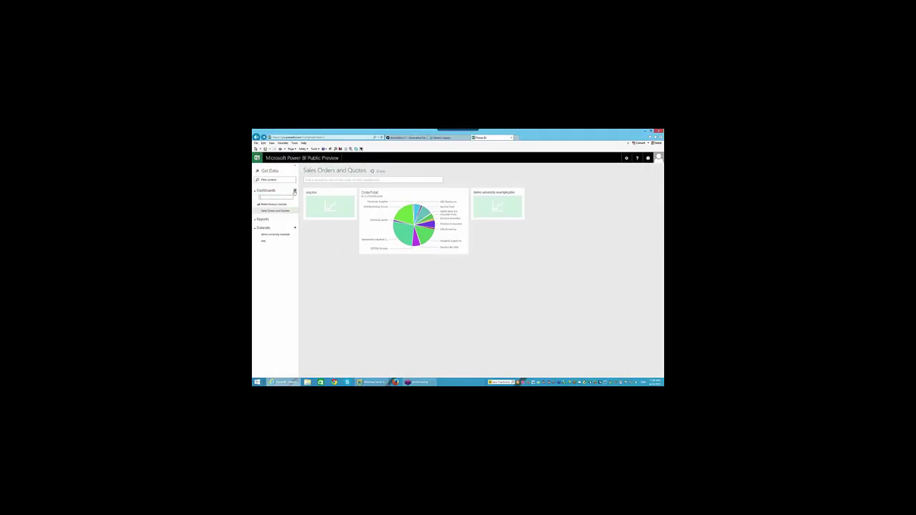
{"action": "left_click", "coordinate": [498, 203]}
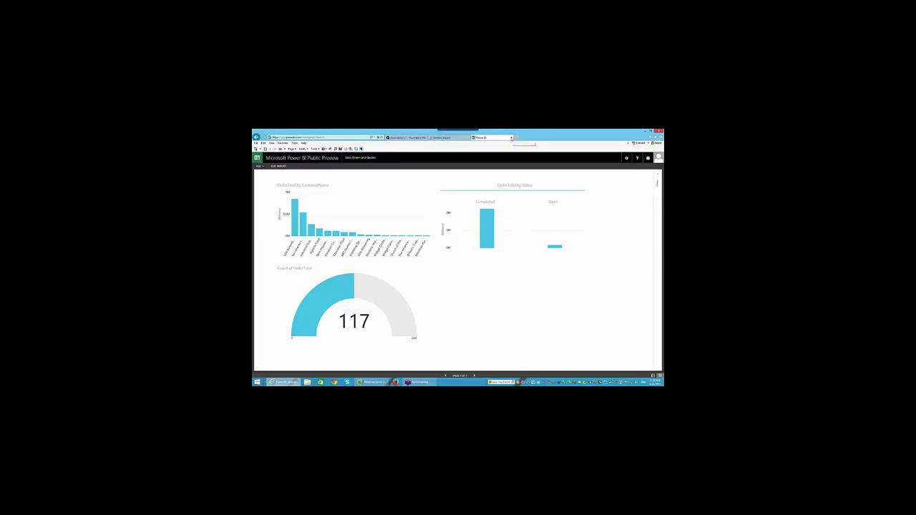
{"action": "left_click", "coordinate": [513, 138]}
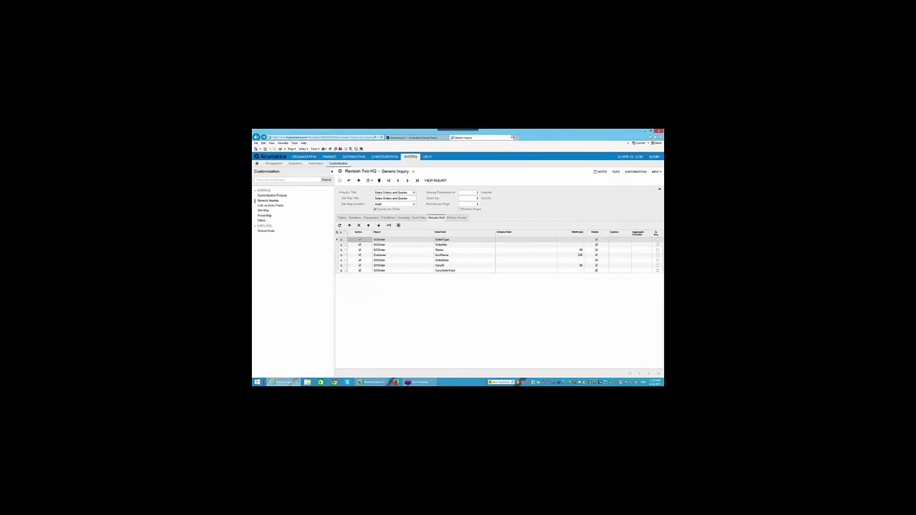
{"action": "left_click_drag", "start_coordinate": [344, 172], "coordinate": [382, 172]}
{"action": "left_click", "coordinate": [387, 179]}
{"action": "left_click", "coordinate": [382, 173]}
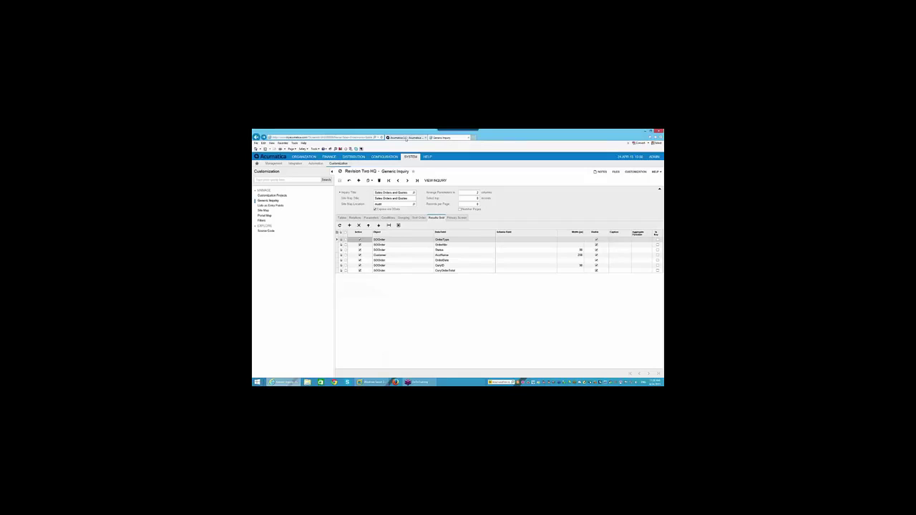
{"action": "left_click", "coordinate": [406, 138]}
{"action": "left_click", "coordinate": [445, 138]}
{"action": "left_click", "coordinate": [352, 137]}
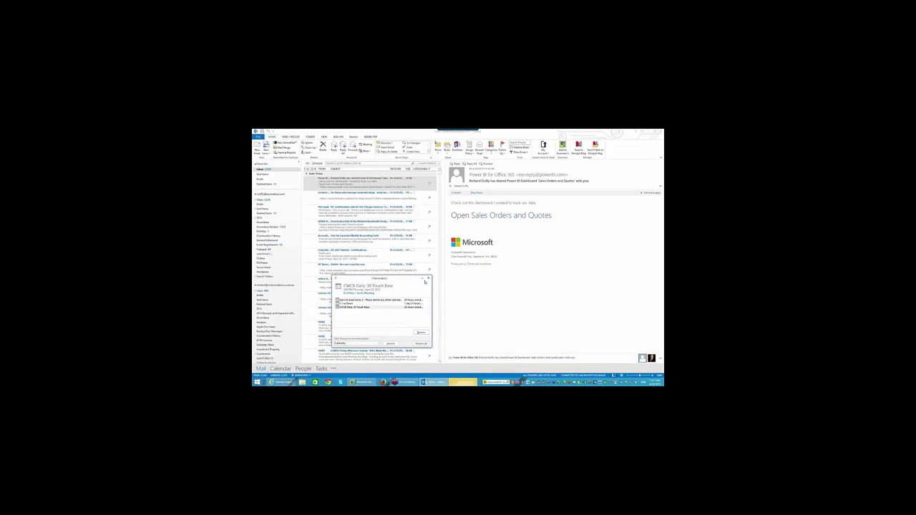
Dismiss the Outlook reminders and follow the email's link to the shared Sales Orders and Quotes dashboard
{"action": "left_click", "coordinate": [429, 278]}
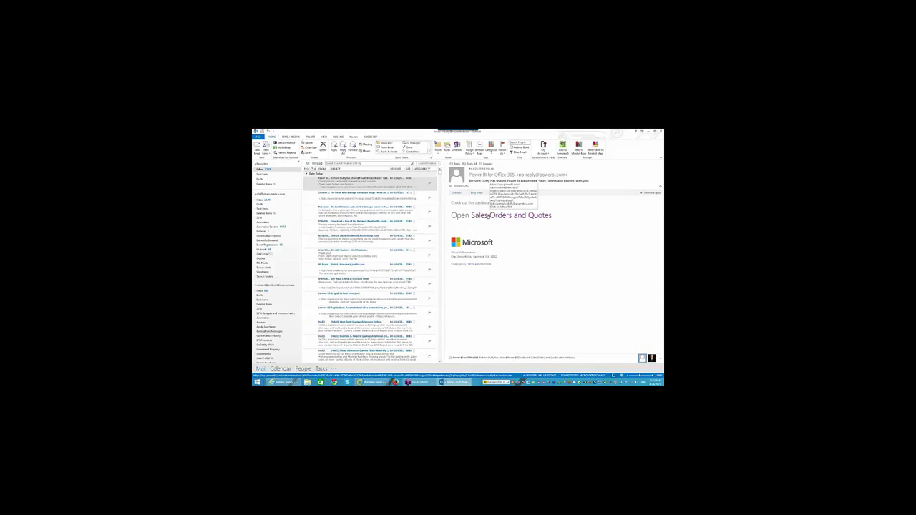
{"action": "left_click", "coordinate": [489, 215]}
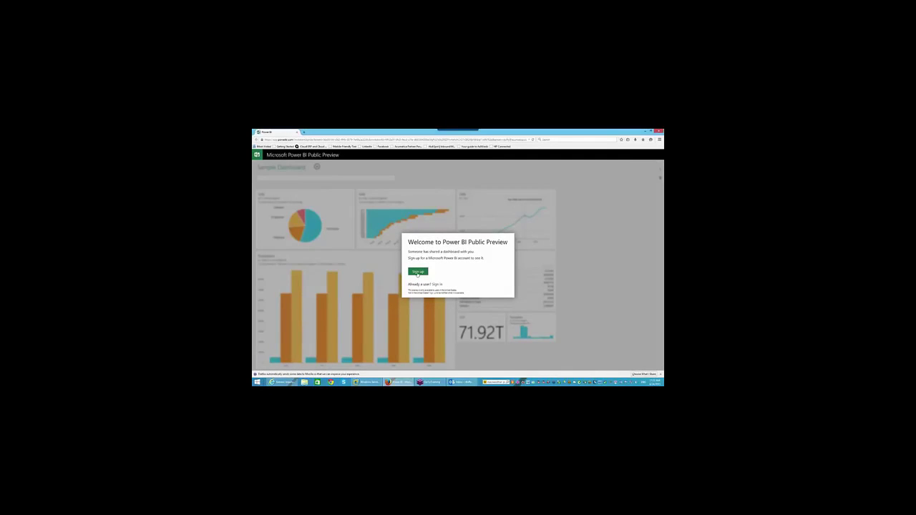
Start sign-up, replace the prefilled address with a personal e-mail, submit, and acknowledge the error
{"action": "left_click", "coordinate": [418, 272]}
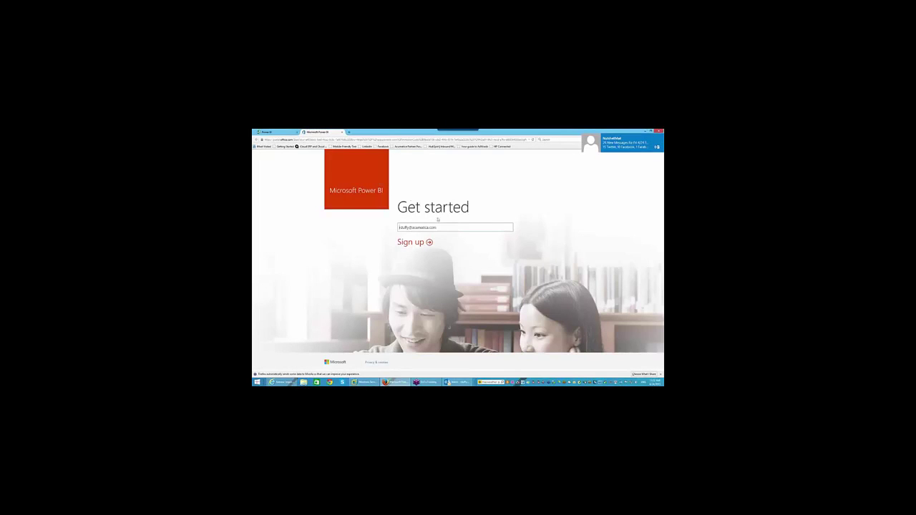
{"action": "left_click_drag", "start_coordinate": [439, 228], "coordinate": [368, 227]}
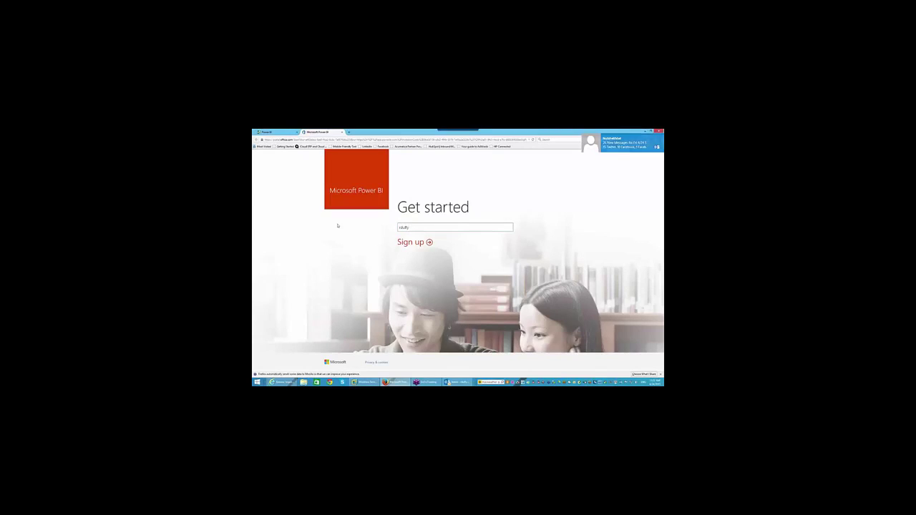
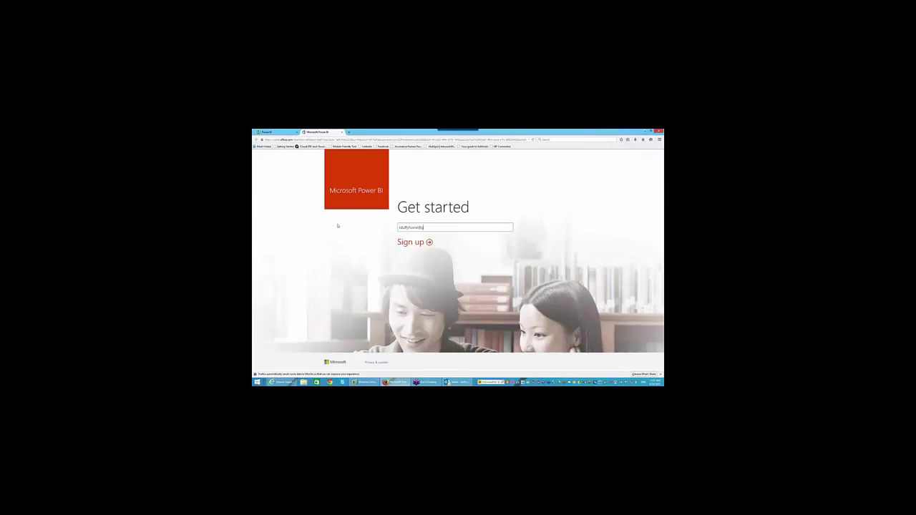
{"action": "left_click", "coordinate": [414, 242]}
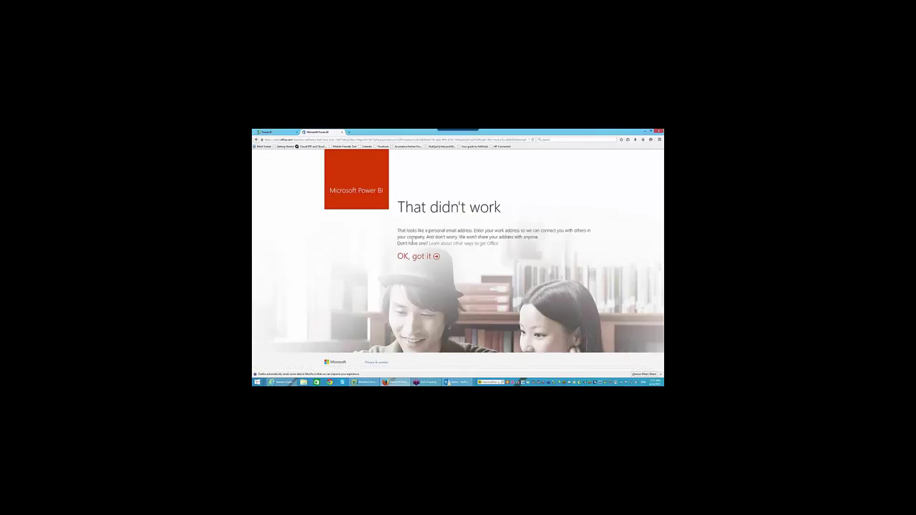
{"action": "left_click", "coordinate": [419, 257]}
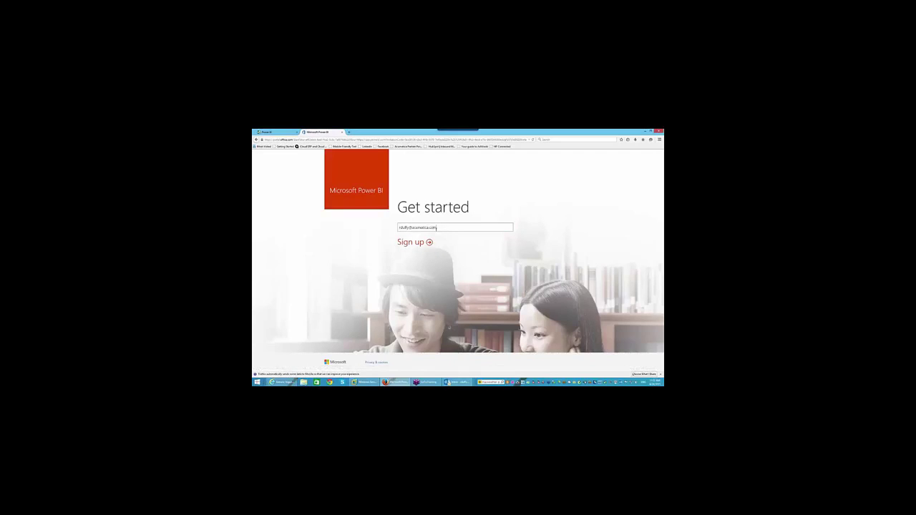
Re-enter the full personal e-mail address and submit it again, getting the work-address rejection
{"action": "left_click_drag", "start_coordinate": [436, 228], "coordinate": [393, 227]}
{"action": "left_click", "coordinate": [422, 243]}
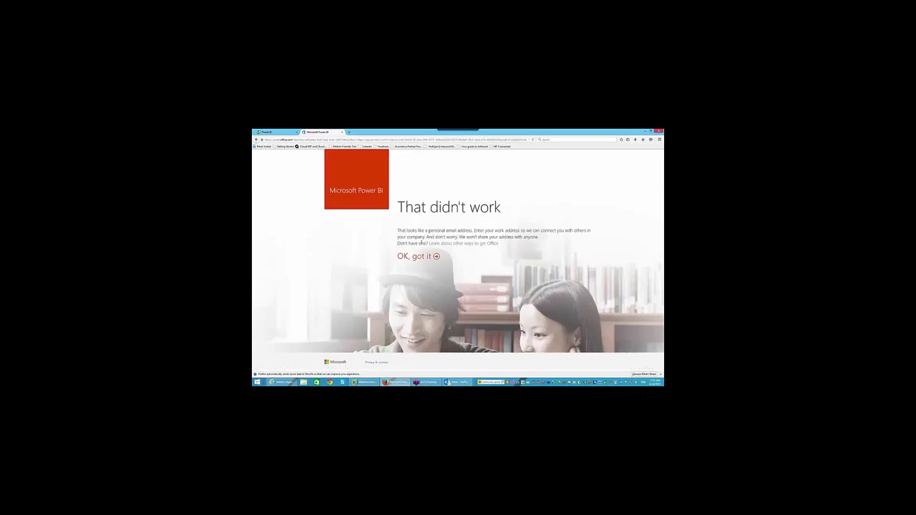
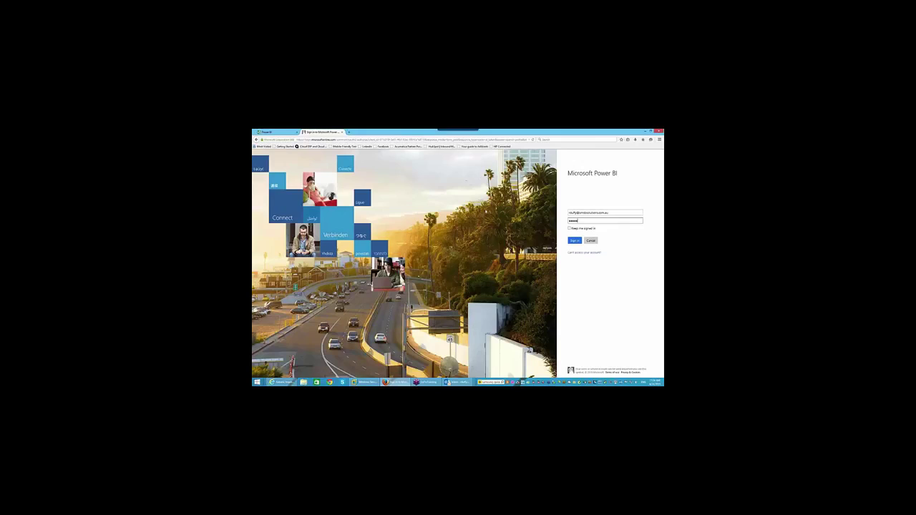
Correct the e-mail domain, enter the password and submit, declining Firefox's remember-password prompts
{"action": "left_click", "coordinate": [573, 241]}
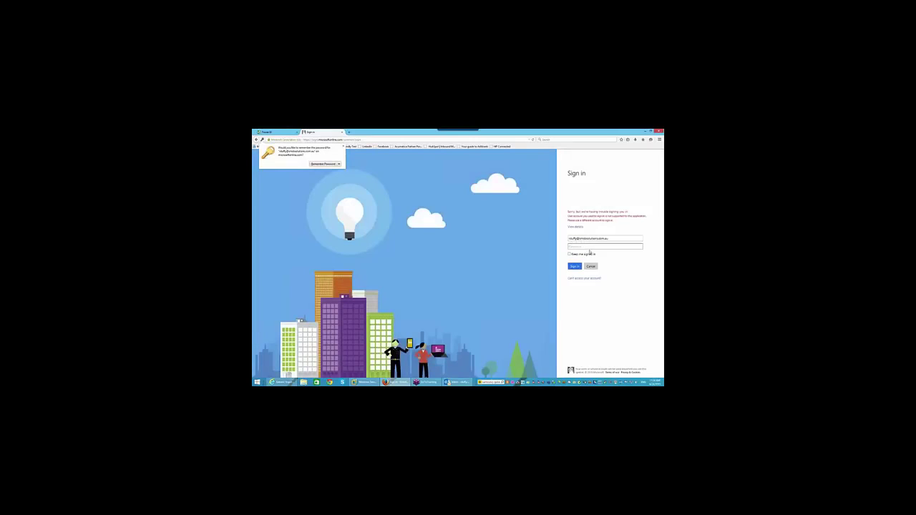
{"action": "left_click", "coordinate": [589, 247]}
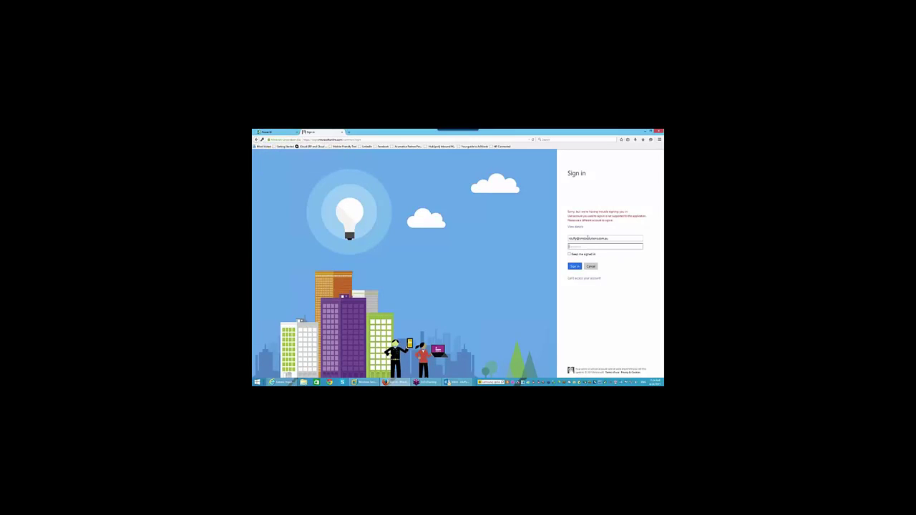
{"action": "left_click", "coordinate": [630, 239]}
{"action": "key", "text": "BackSpace"}
{"action": "key", "text": "BackSpace"}
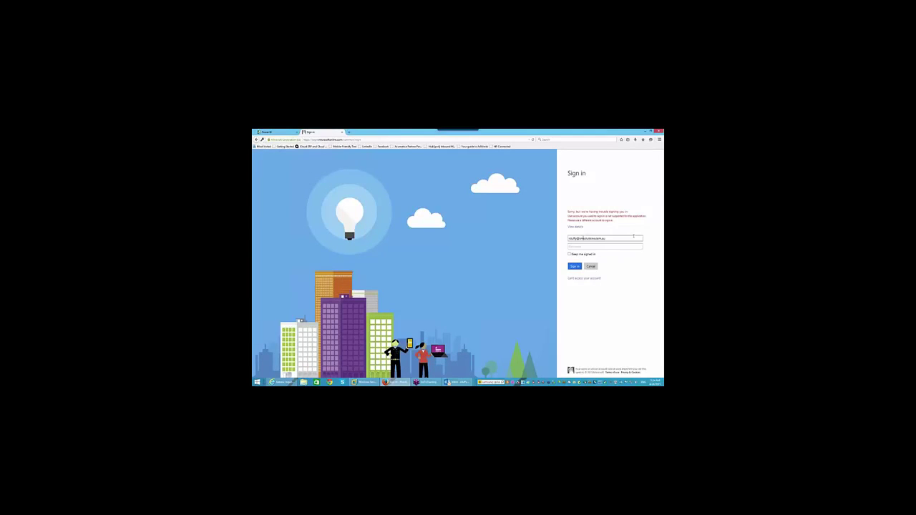
{"action": "left_click", "coordinate": [615, 245]}
{"action": "type", "text": "•"}
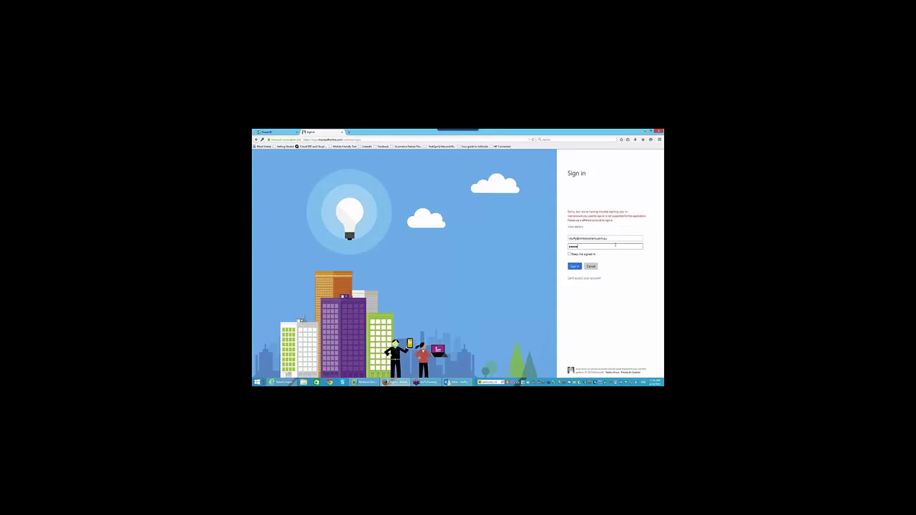
{"action": "key", "text": "Return"}
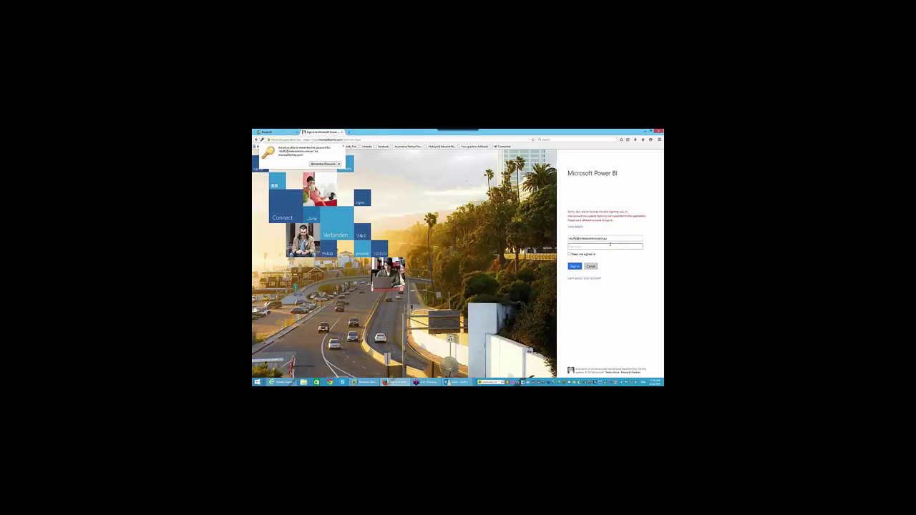
{"action": "left_click", "coordinate": [610, 245]}
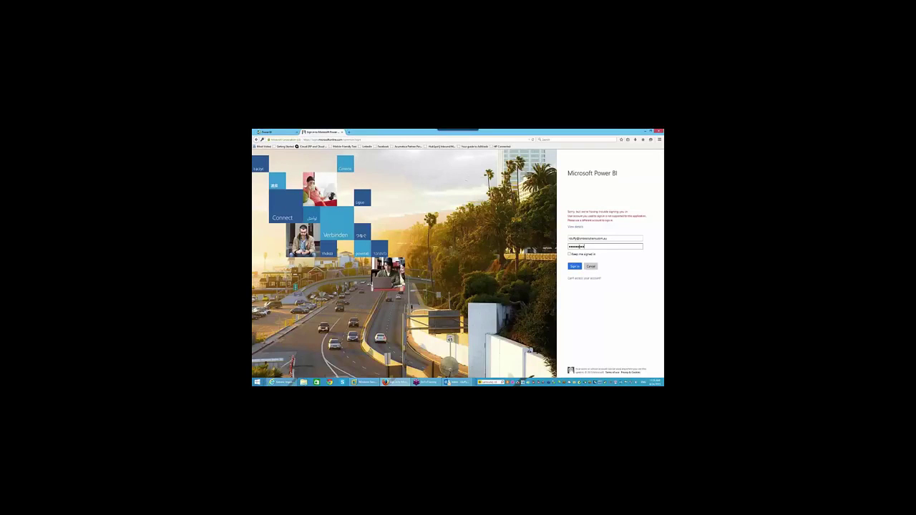
{"action": "key", "text": "Return"}
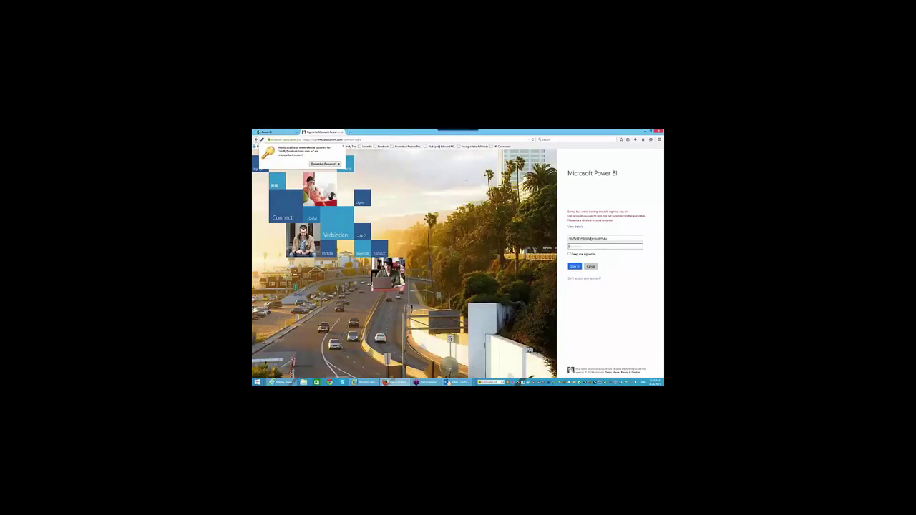
Fix the characters before the @, pick the suggested work account e-mail, and sign in
{"action": "left_click", "coordinate": [577, 239]}
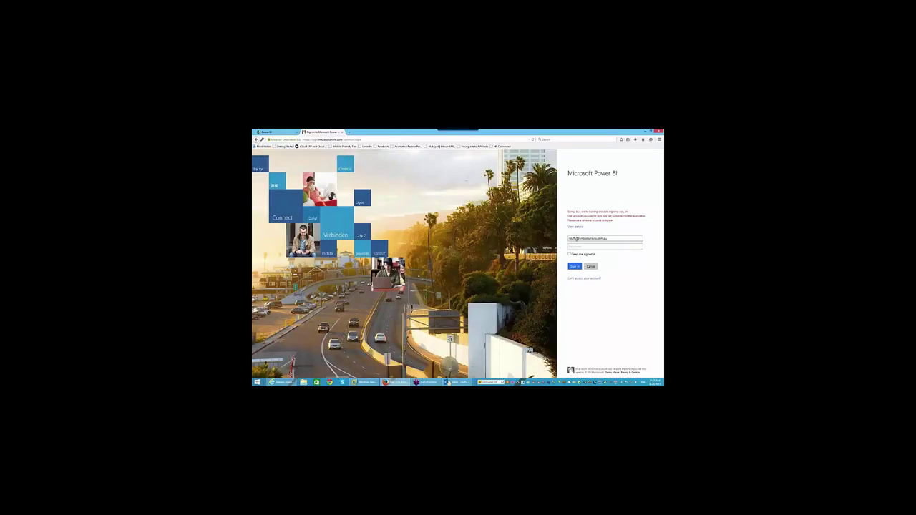
{"action": "key", "text": "BackSpace"}
{"action": "key", "text": "BackSpace"}
{"action": "type", "text": "rd"}
{"action": "left_click", "coordinate": [605, 243]}
{"action": "left_click", "coordinate": [576, 266]}
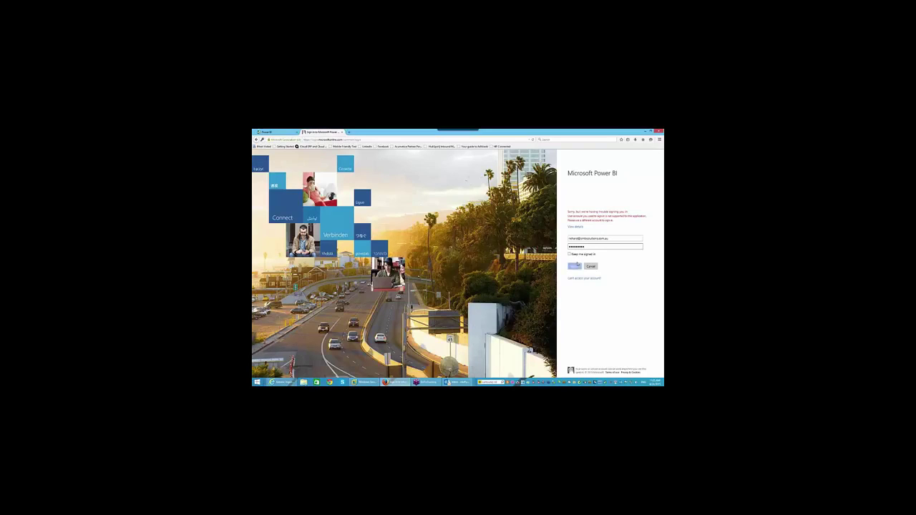
{"action": "left_click", "coordinate": [579, 267]}
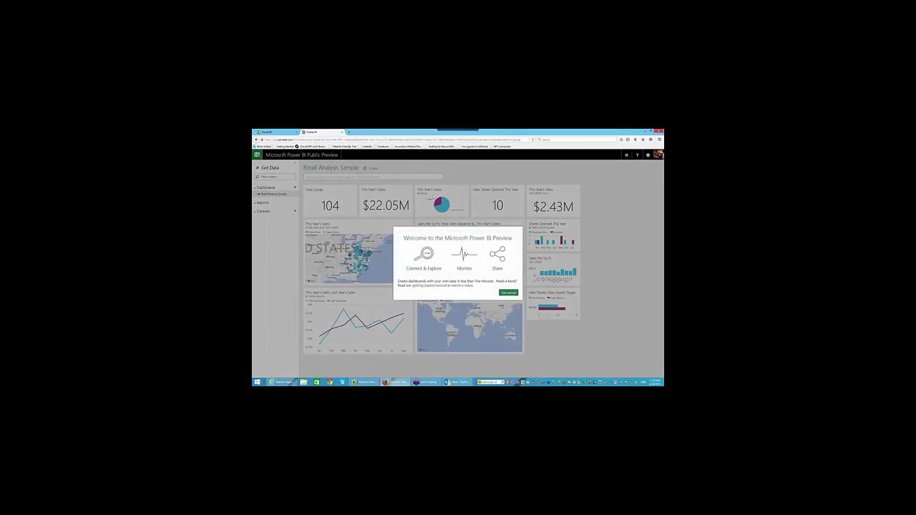
Dismiss the Power BI welcome, glance at the add-dataset page twice, then switch to Outlook
{"action": "left_click", "coordinate": [510, 294]}
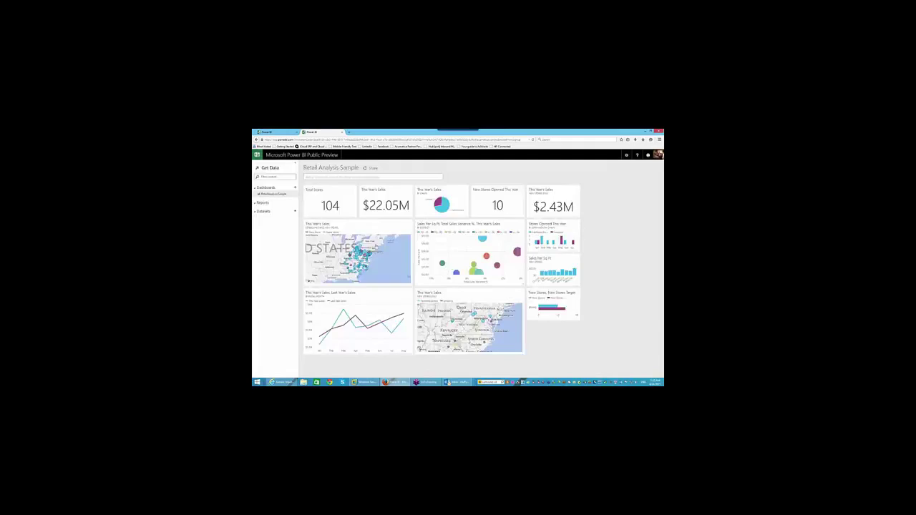
{"action": "left_click", "coordinate": [293, 212]}
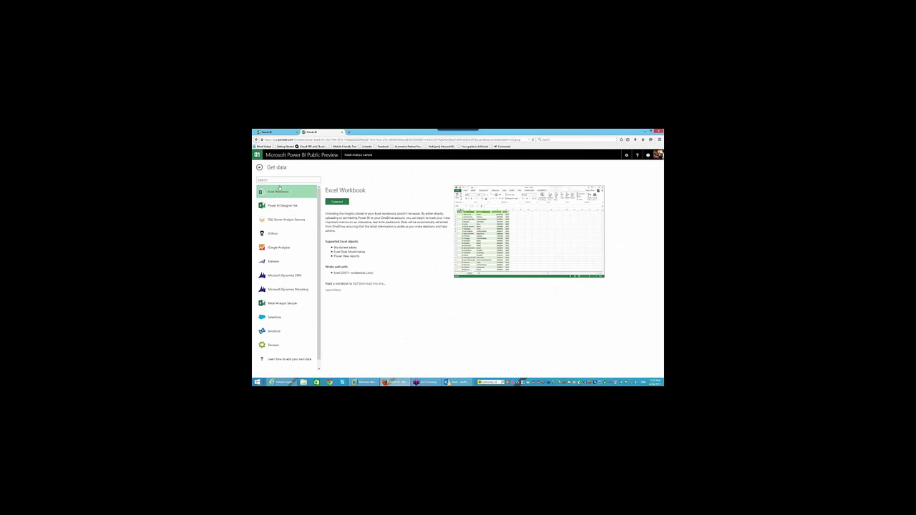
{"action": "left_click", "coordinate": [259, 169]}
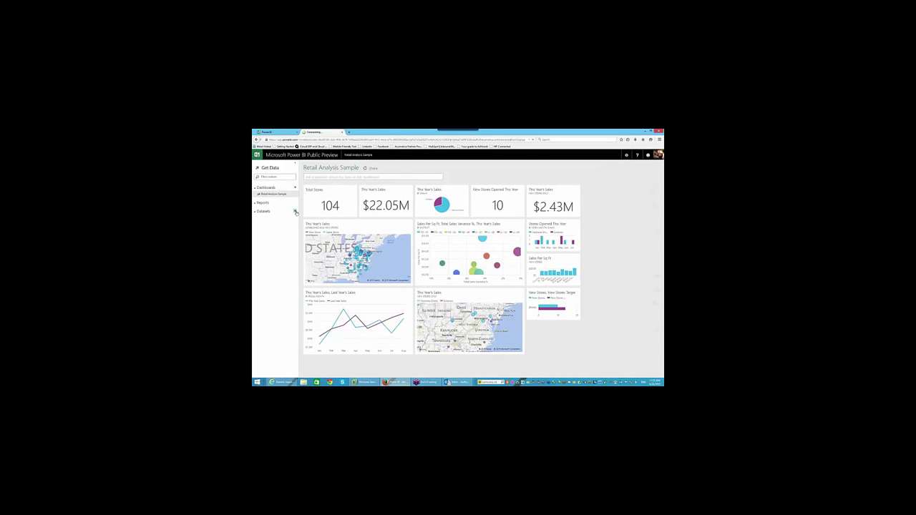
{"action": "left_click", "coordinate": [295, 212]}
{"action": "left_click", "coordinate": [259, 167]}
{"action": "mouse_move", "coordinate": [450, 383]}
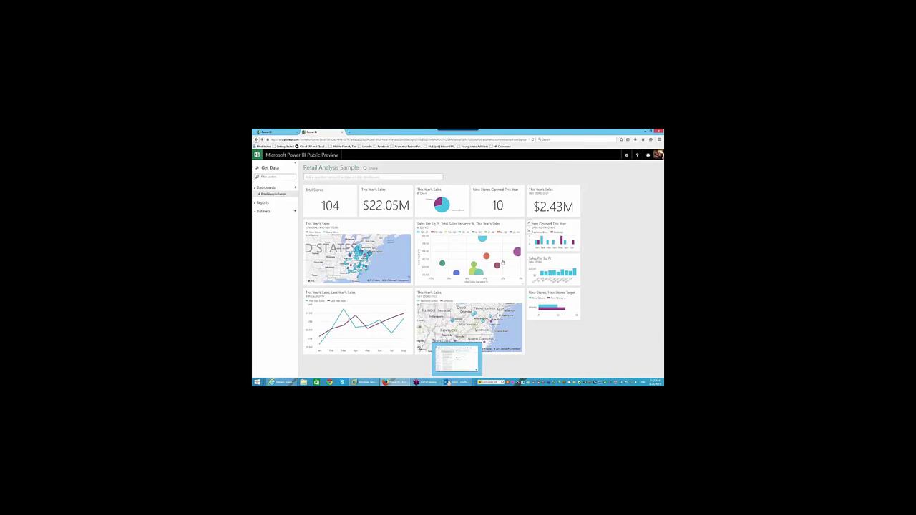
{"action": "left_click", "coordinate": [458, 383]}
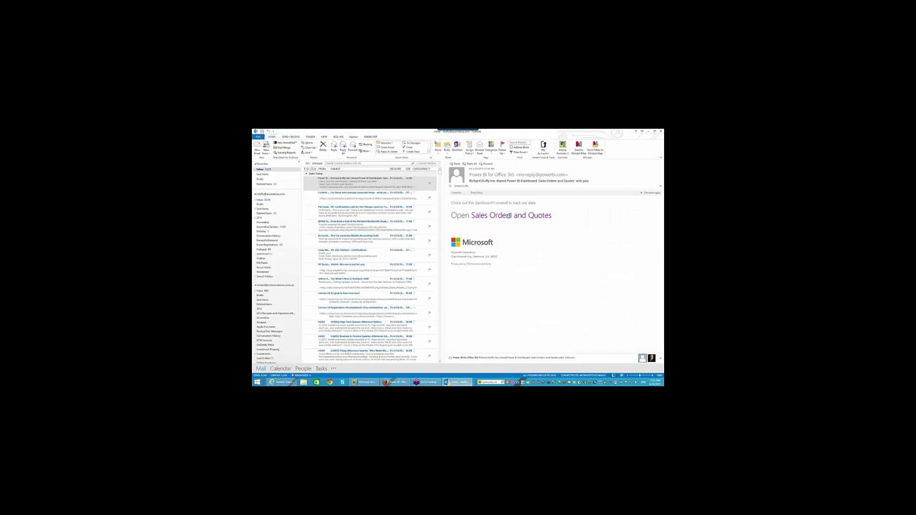
Follow the 'Open Sales Orders and Quotes' link in the Power BI sharing e-mail
{"action": "left_click", "coordinate": [508, 217]}
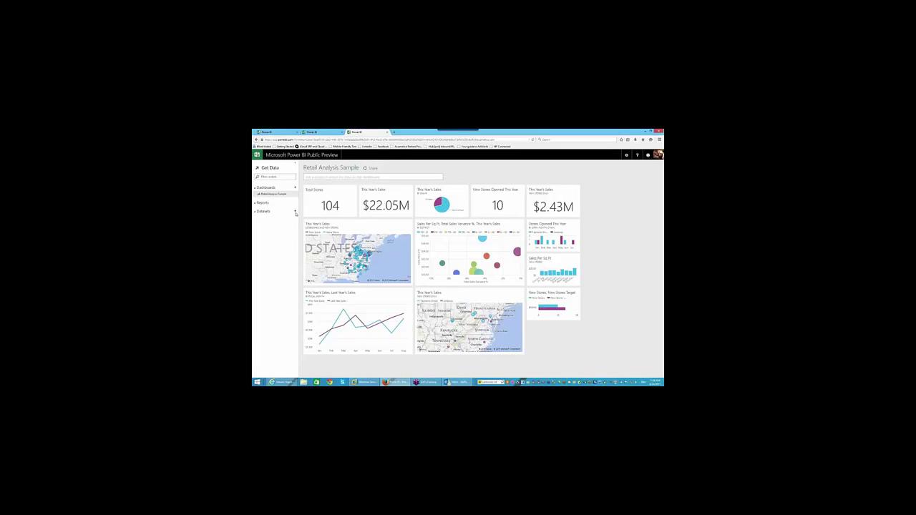
Browse the Get data sources list, return to the Retail Analysis Sample dashboard, and open the account menu
{"action": "left_click", "coordinate": [295, 213]}
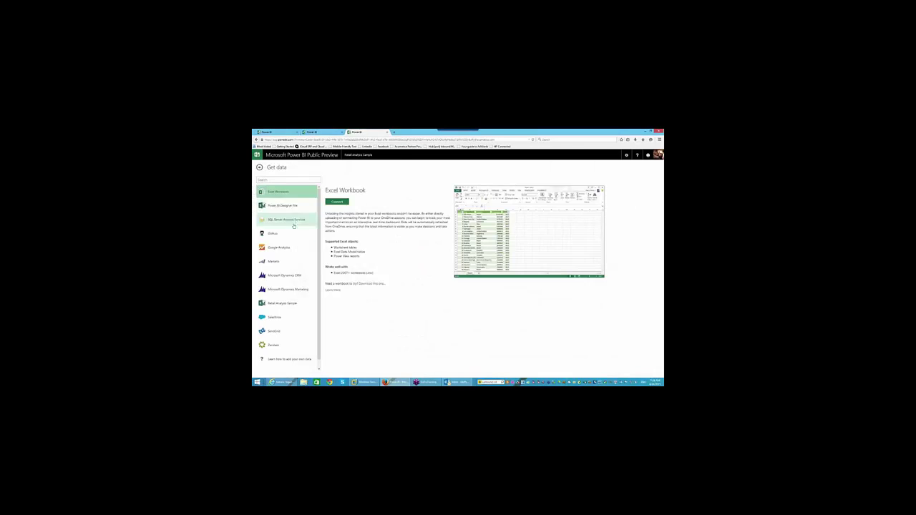
{"action": "scroll", "coordinate": [297, 242], "scroll_direction": "down", "scroll_amount": 1}
{"action": "scroll", "coordinate": [297, 242], "scroll_direction": "up", "scroll_amount": 1}
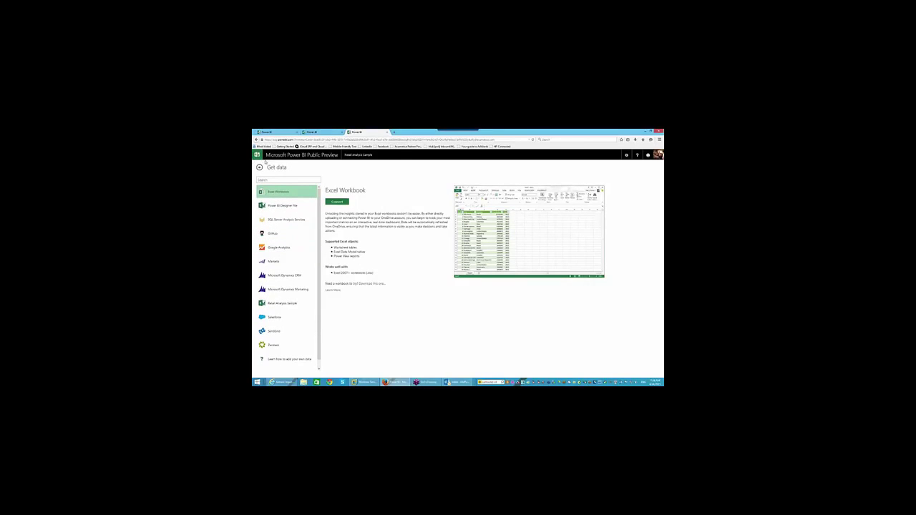
{"action": "left_click", "coordinate": [260, 166]}
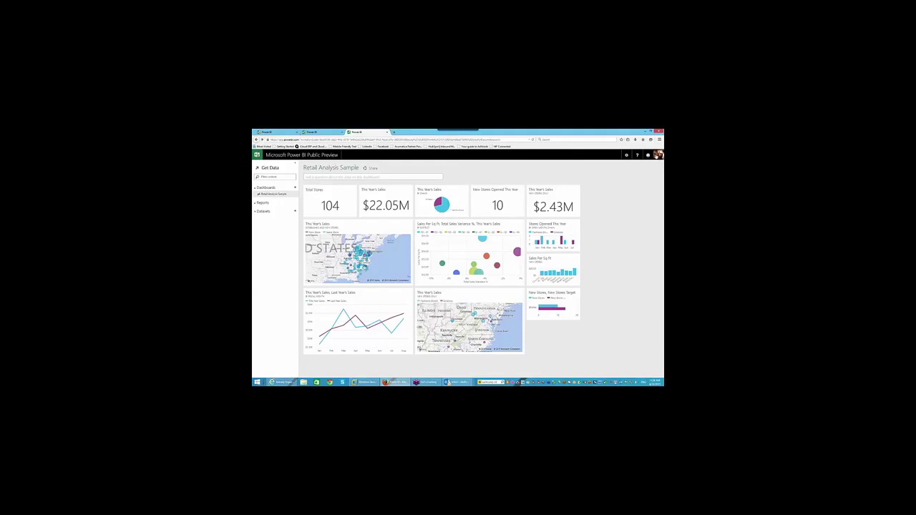
{"action": "left_click", "coordinate": [657, 156]}
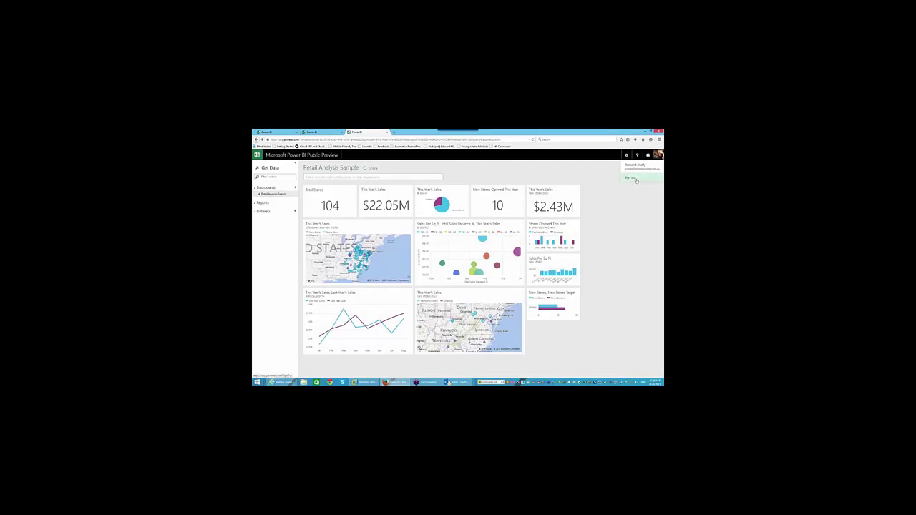
Sign out, then sign back in by choosing the work account and entering its password
{"action": "left_click", "coordinate": [633, 177]}
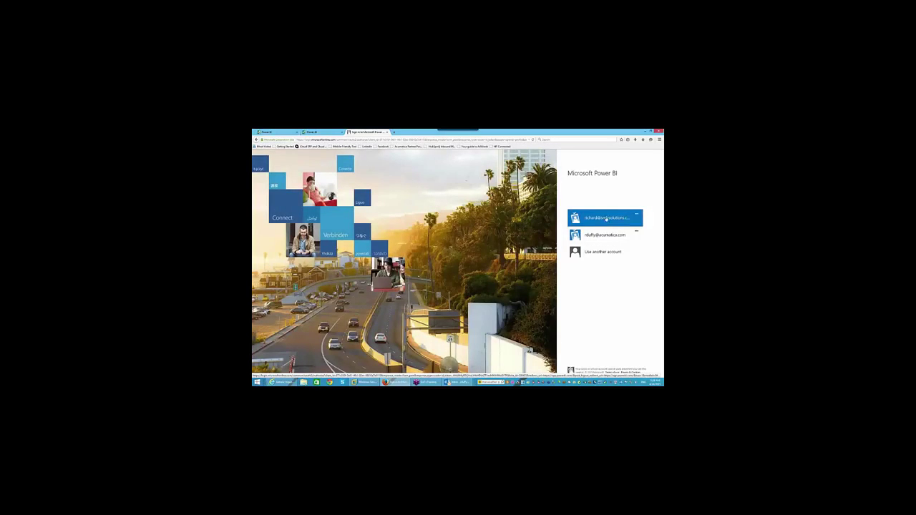
{"action": "left_click", "coordinate": [607, 218]}
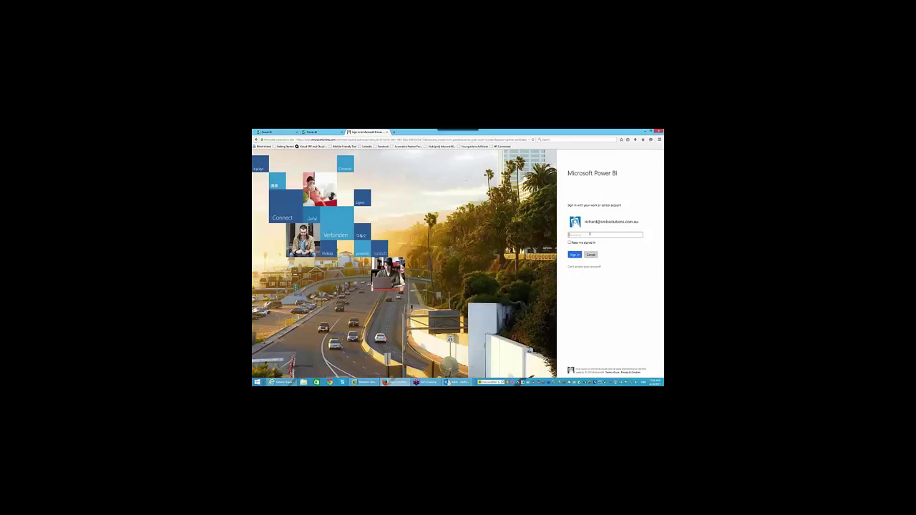
{"action": "type", "text": "•"}
{"action": "left_click", "coordinate": [574, 255]}
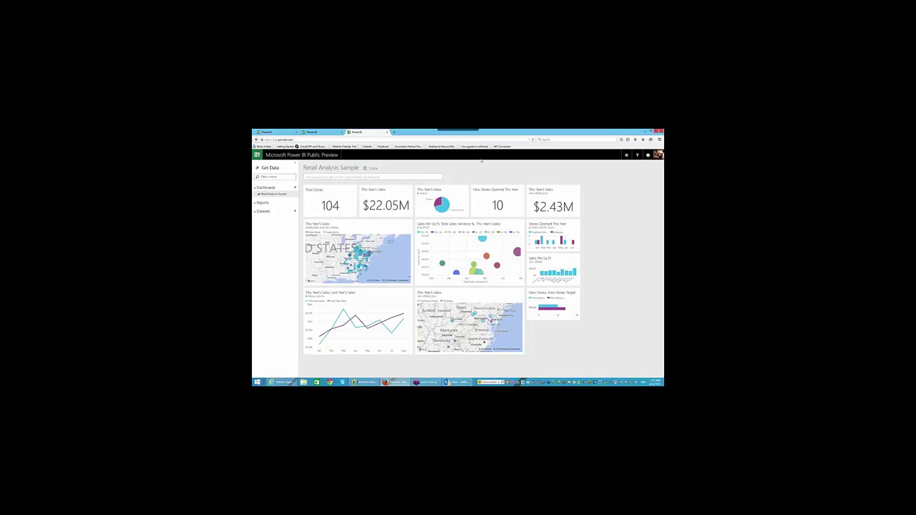
Close the third and second Power BI tabs and sign in from the Public Preview welcome dialog
{"action": "left_click", "coordinate": [387, 132]}
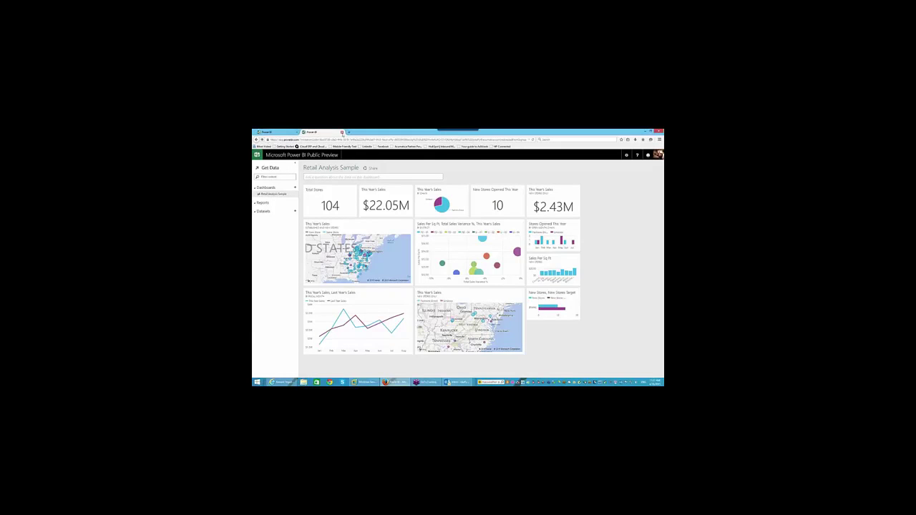
{"action": "left_click", "coordinate": [342, 132]}
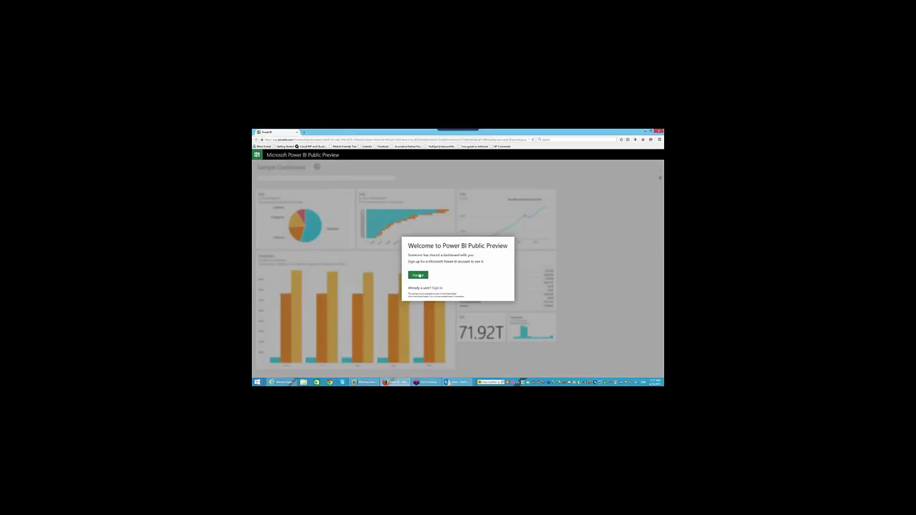
{"action": "left_click", "coordinate": [438, 288]}
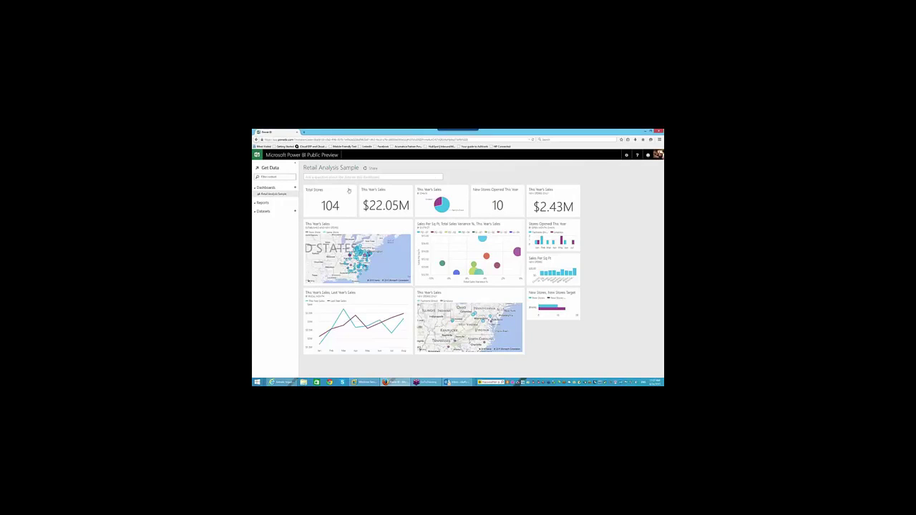
Leave the data sources list, then sign out of Power BI from the profile avatar menu
{"action": "left_click", "coordinate": [294, 213]}
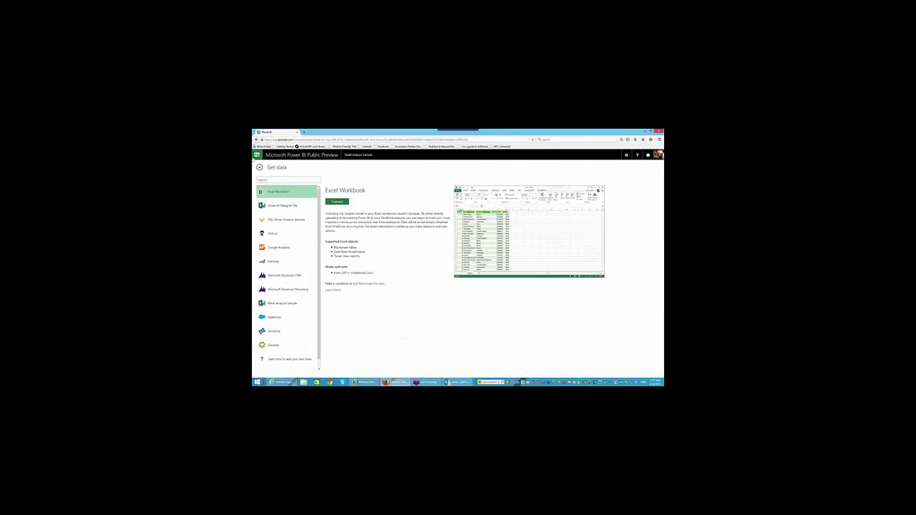
{"action": "left_click", "coordinate": [260, 167]}
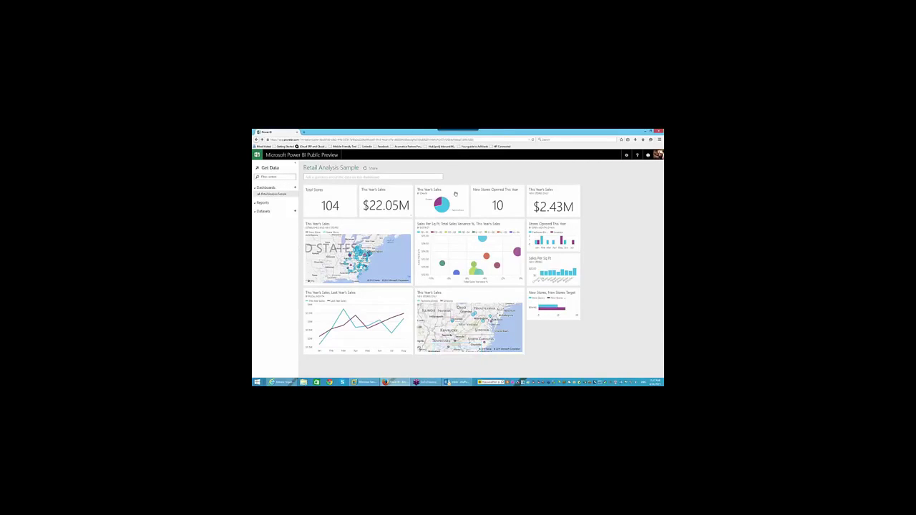
{"action": "left_click", "coordinate": [656, 156]}
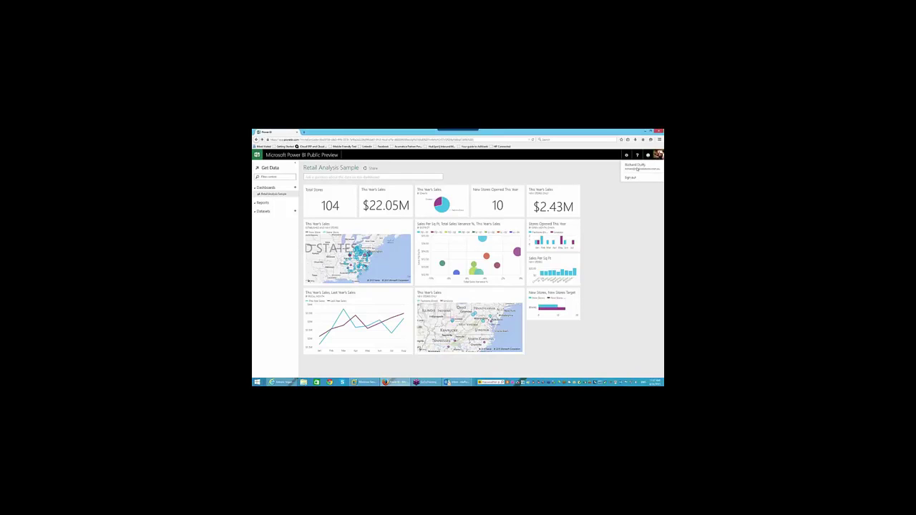
{"action": "left_click", "coordinate": [655, 157]}
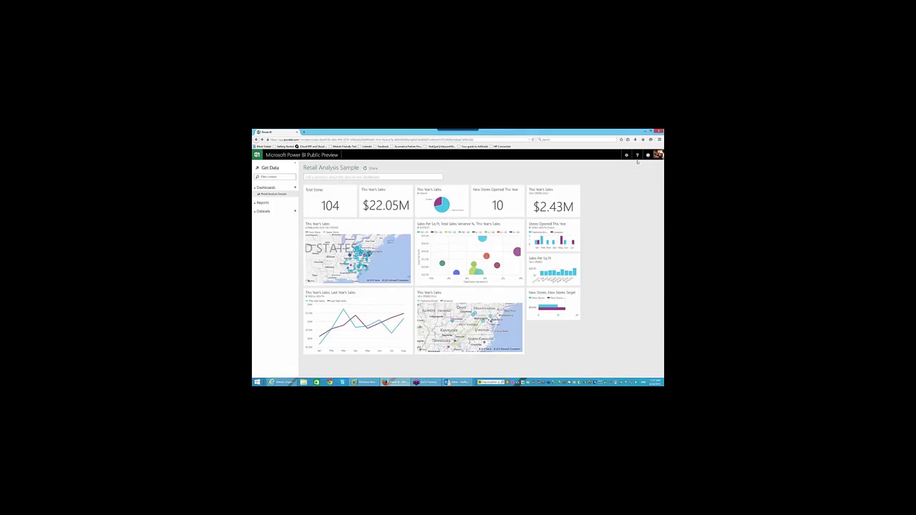
{"action": "left_click", "coordinate": [656, 157]}
{"action": "left_click", "coordinate": [657, 156]}
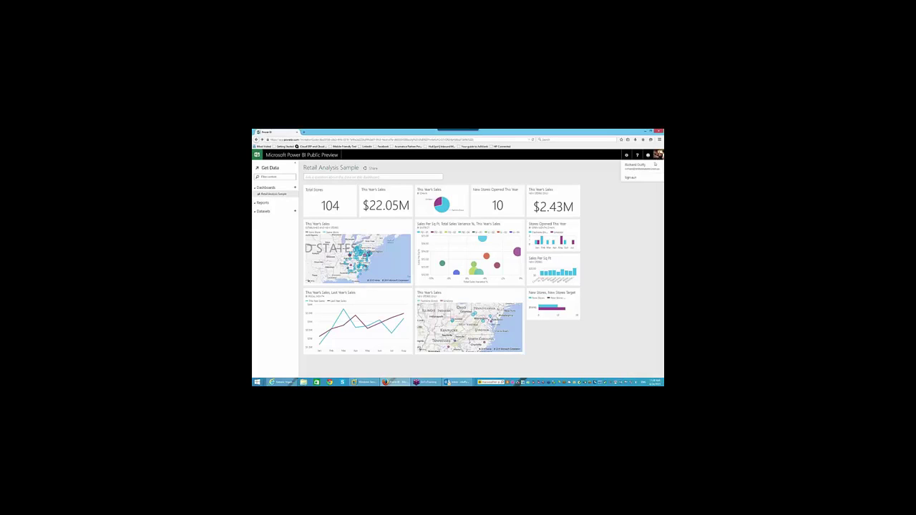
{"action": "left_click", "coordinate": [635, 176]}
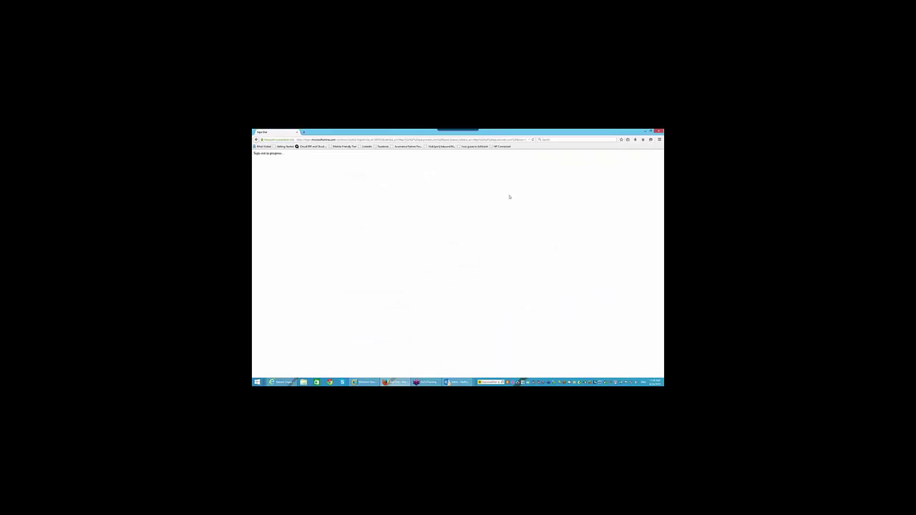